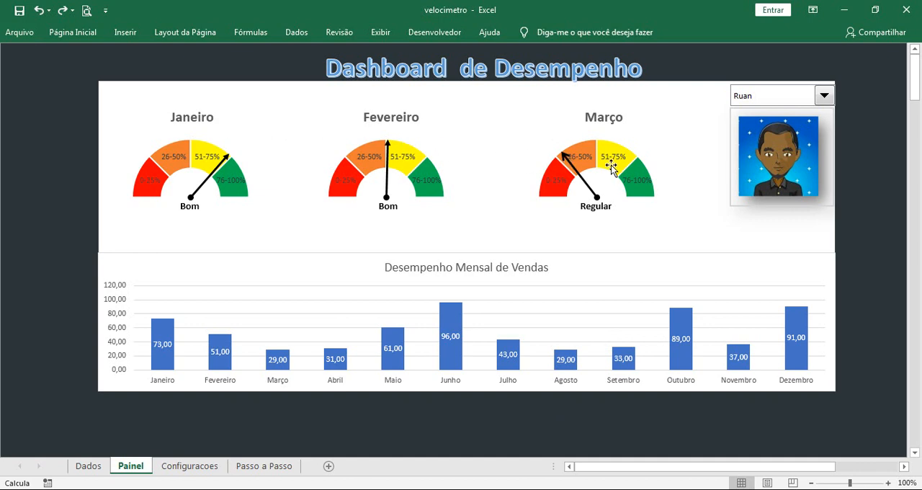
Show the dashboard for the second and then the first salesperson in the list, and open the Passo a Passo sheet
mouse_move(611, 166)
click(825, 96)
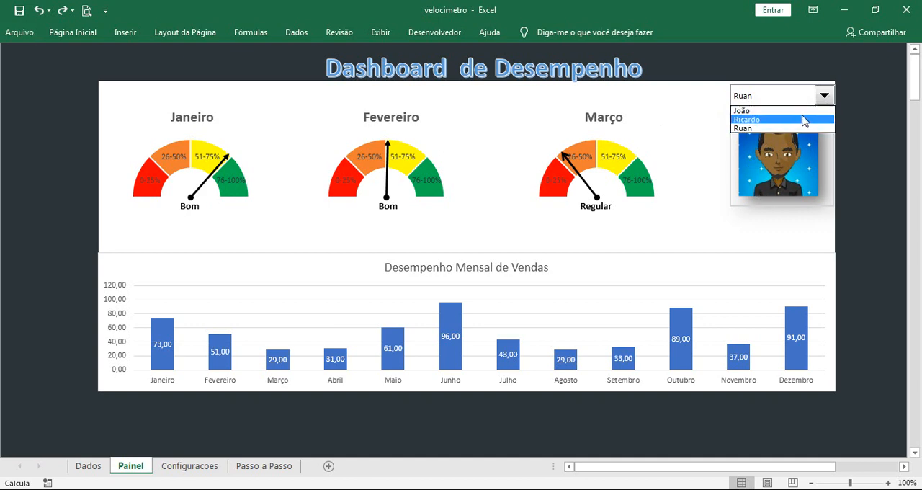
click(803, 118)
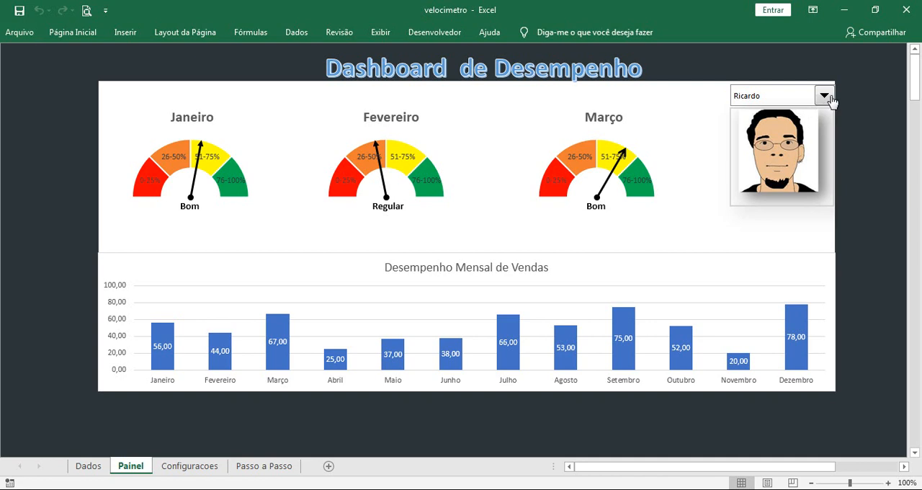
click(828, 98)
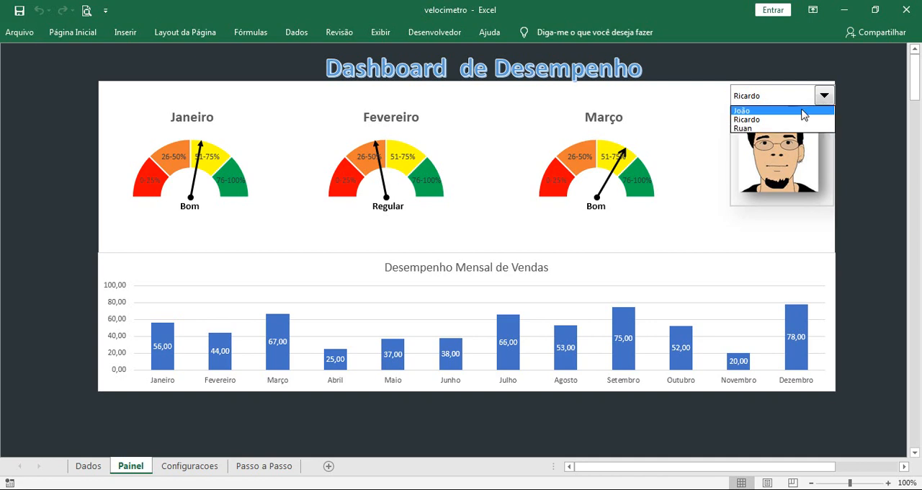
click(804, 116)
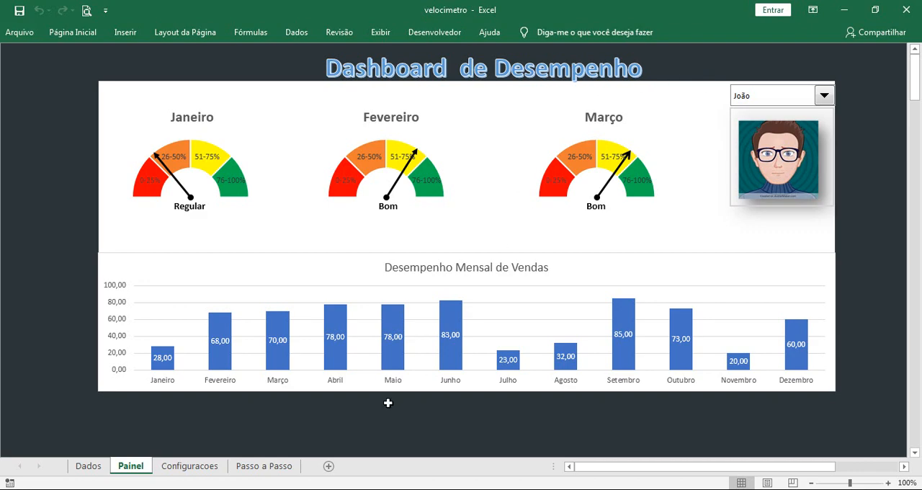
click(276, 469)
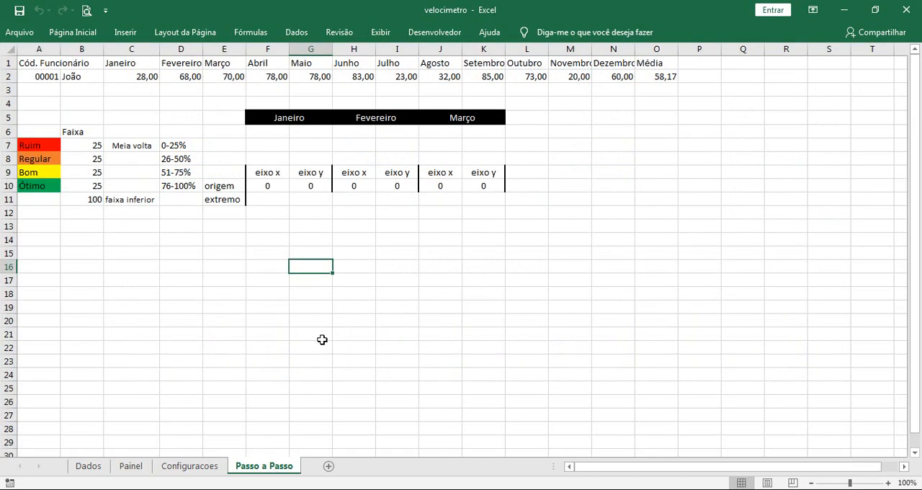
Switch to the browser and review the other Excel channel's page and the viewer comments on the speedometer dashboard video
click(334, 489)
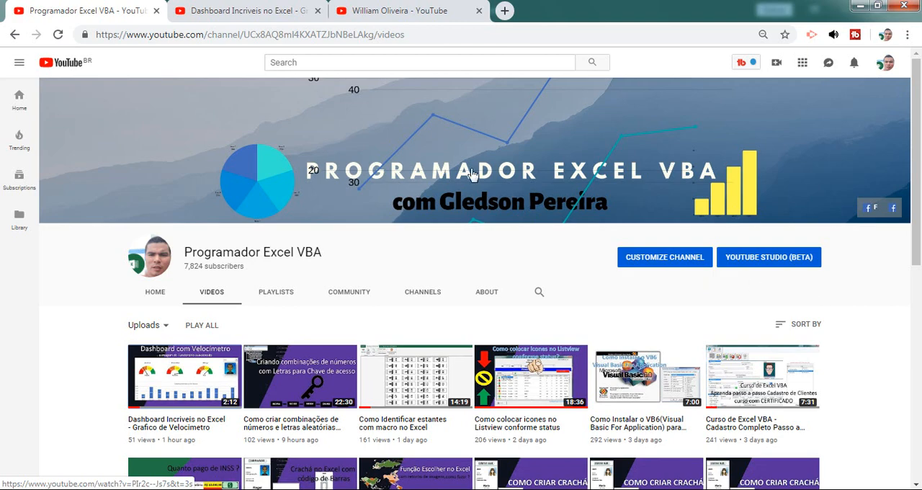
click(384, 18)
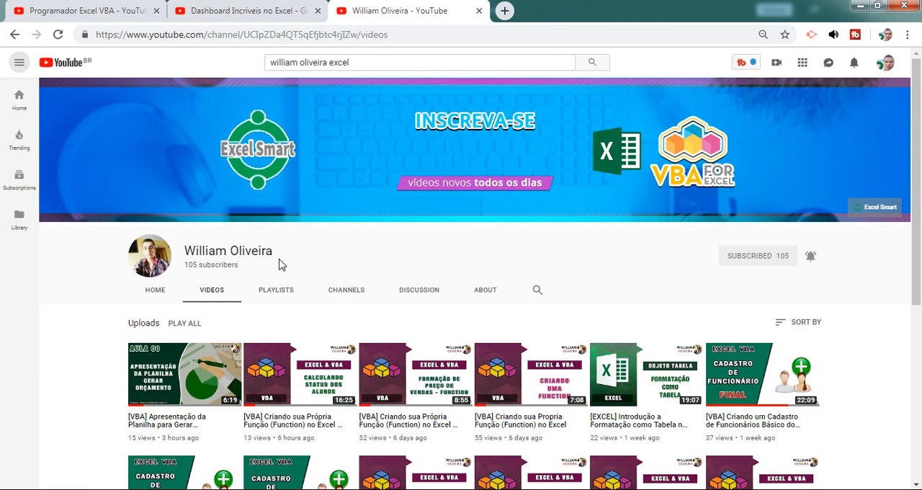
click(249, 11)
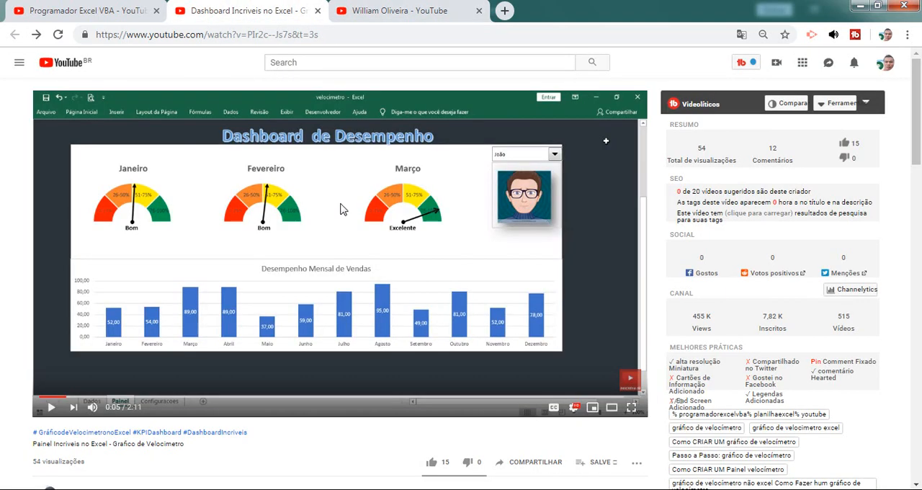
scroll(427, 229, down, 3)
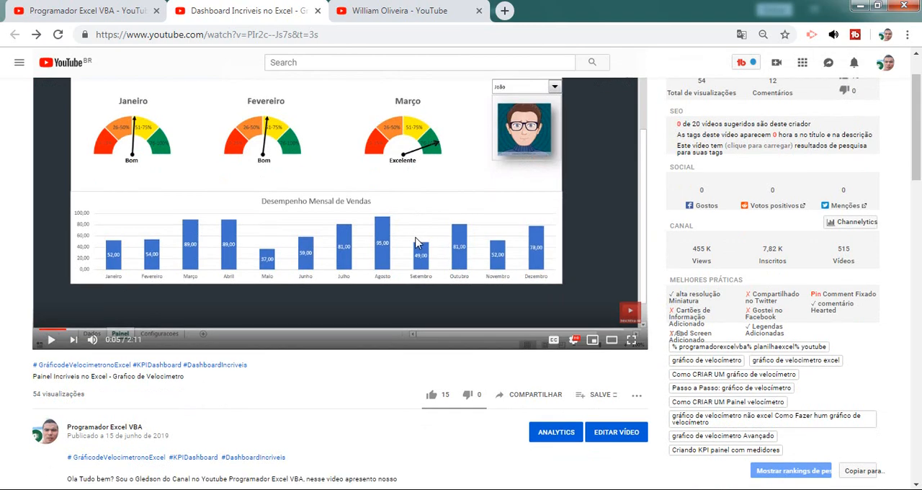
scroll(416, 242, down, 3)
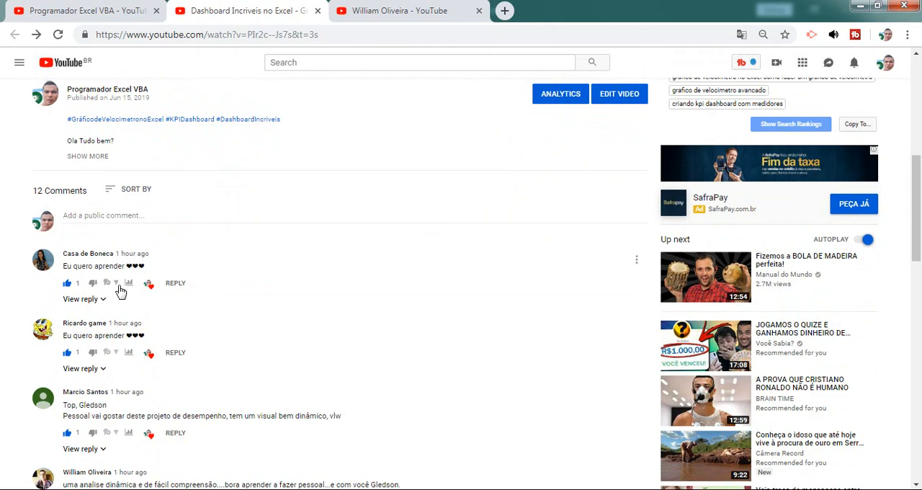
scroll(116, 288, down, 2)
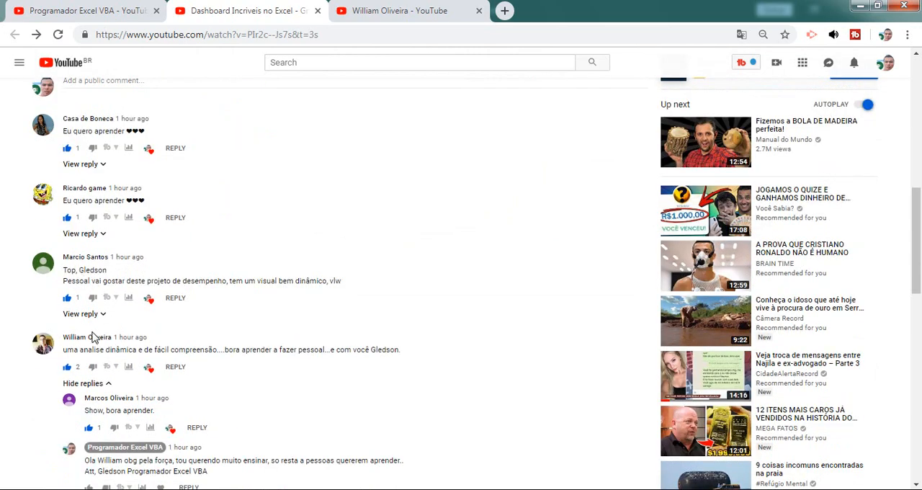
scroll(104, 346, down, 1)
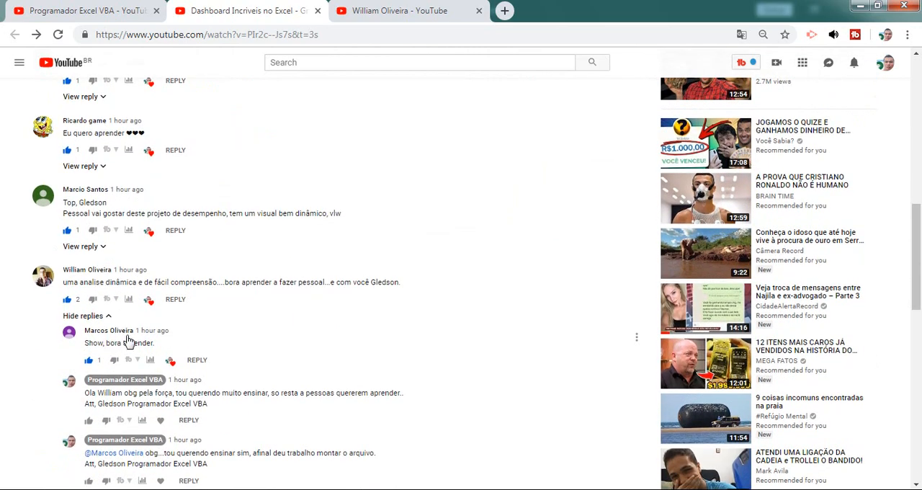
scroll(128, 339, down, 1)
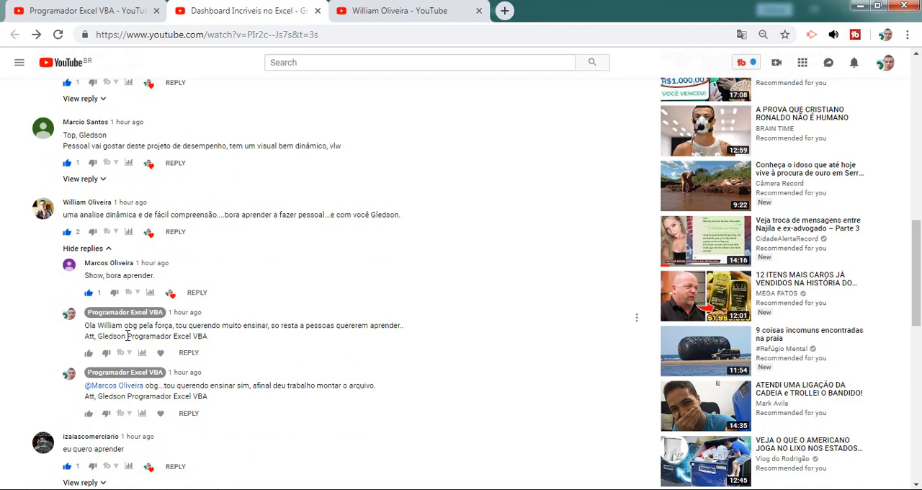
scroll(153, 331, up, 4)
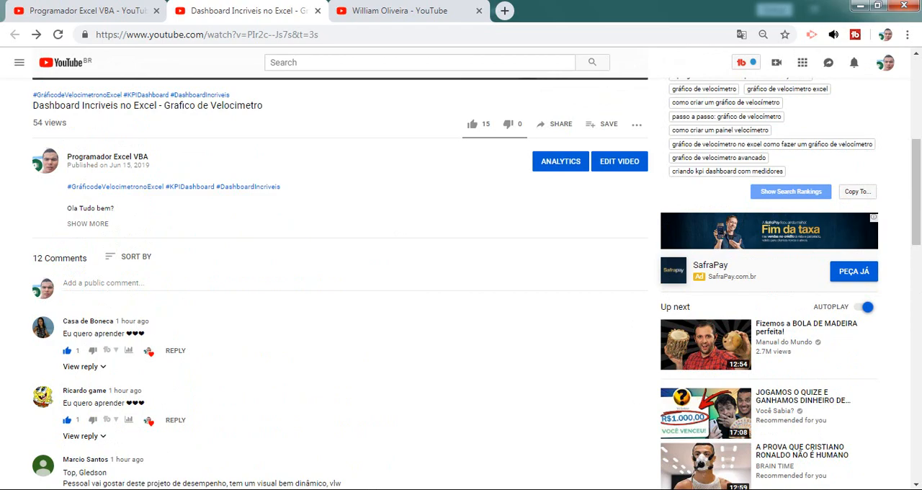
Return to Excel, display the formula bar, and select cell B2 to show its PROCV formula
click(311, 489)
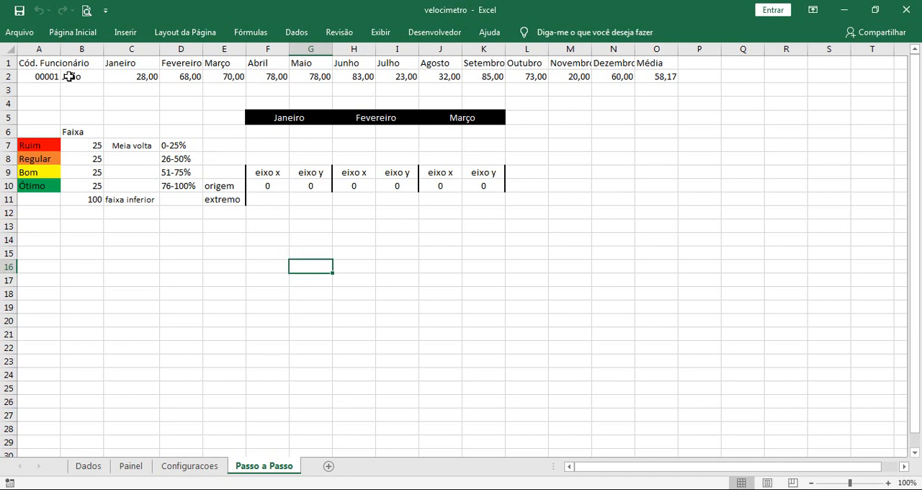
click(69, 77)
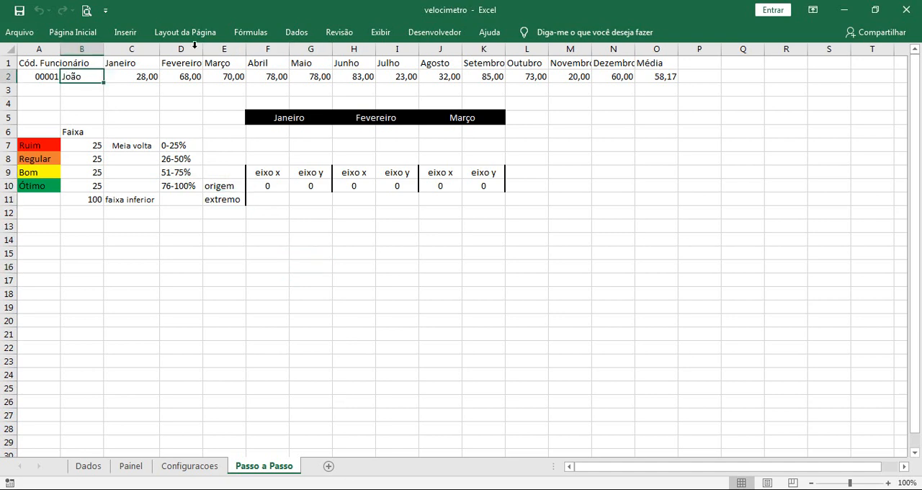
click(385, 33)
click(330, 62)
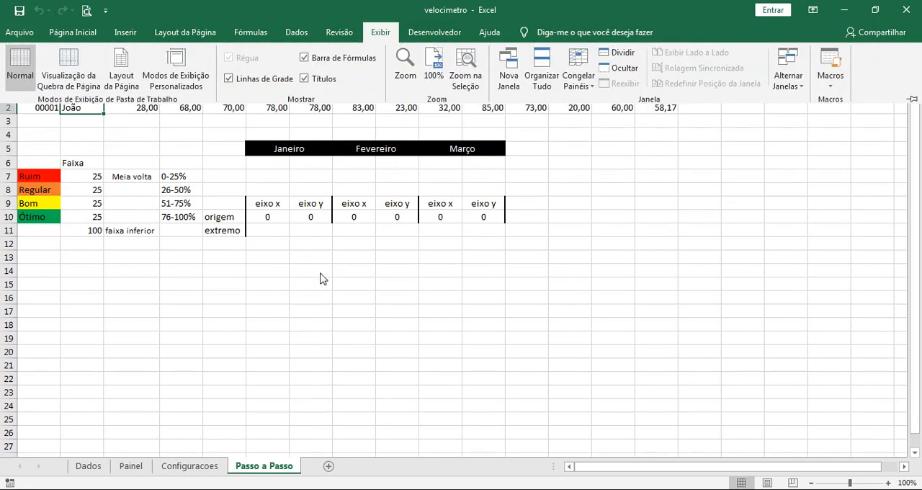
click(83, 120)
click(79, 107)
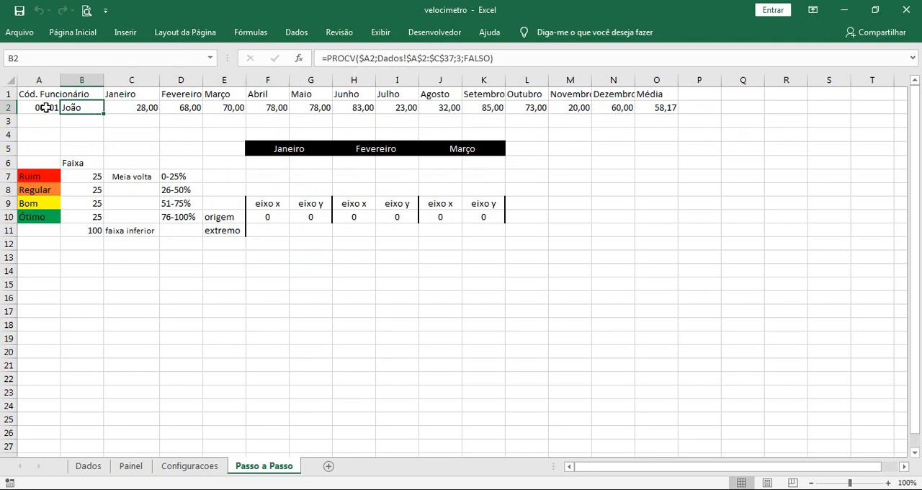
Examine the client codes and salesperson rows on the Dados sheet
click(88, 466)
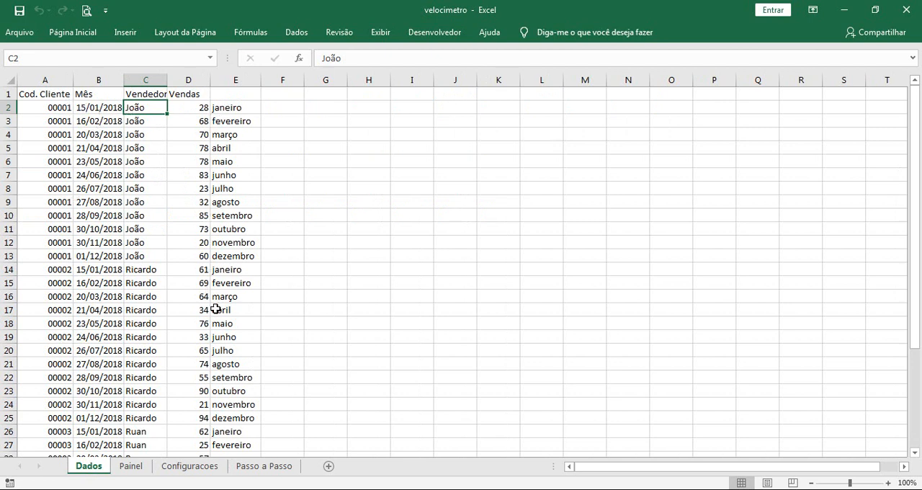
click(63, 266)
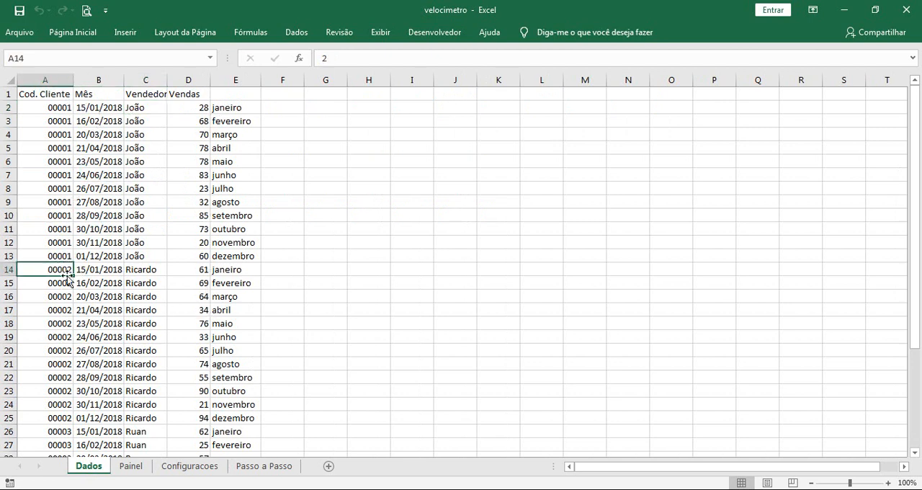
scroll(100, 361, down, 1)
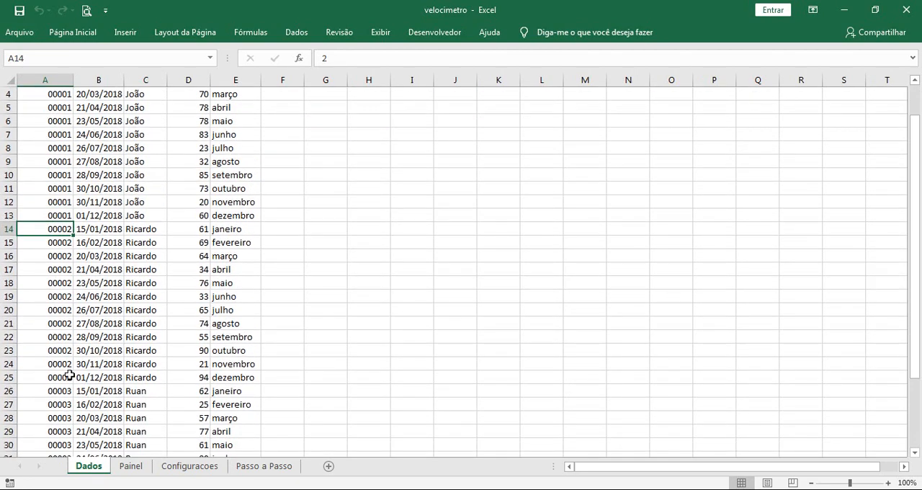
click(68, 376)
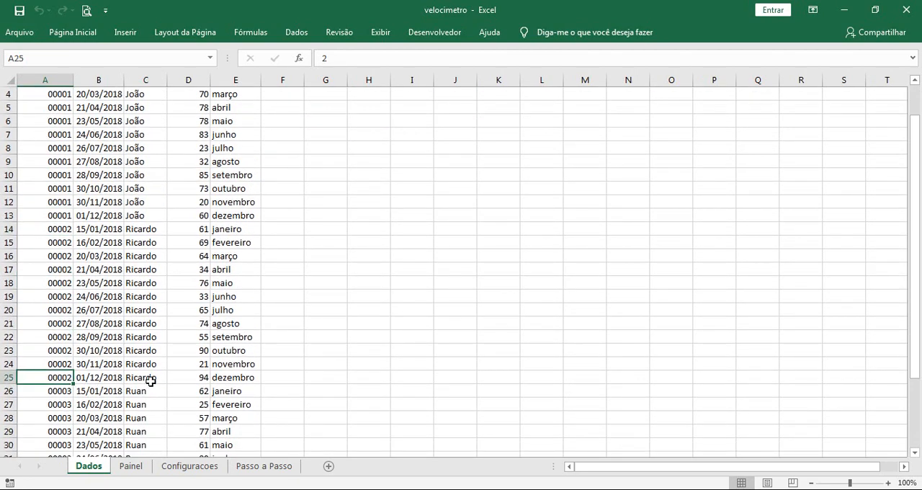
click(148, 392)
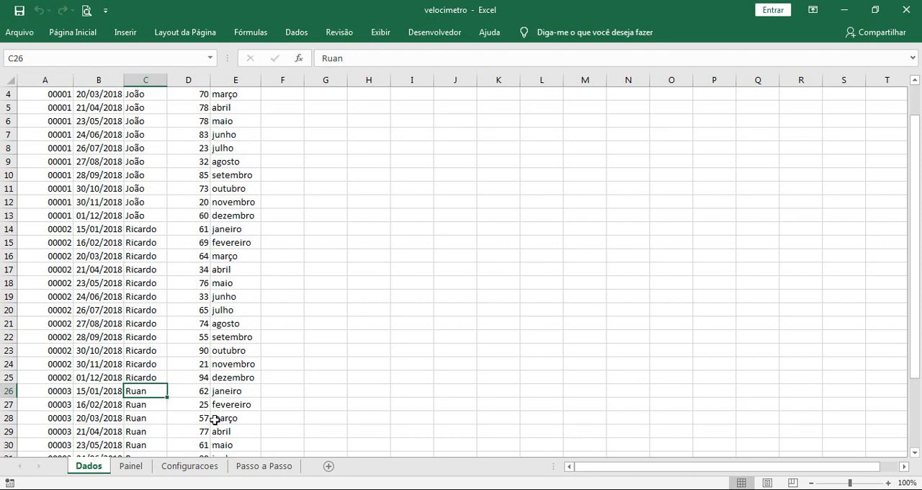
Go back to the Passo a Passo sheet and inspect the SOMASES formula in the Janeiro cell C2
click(264, 466)
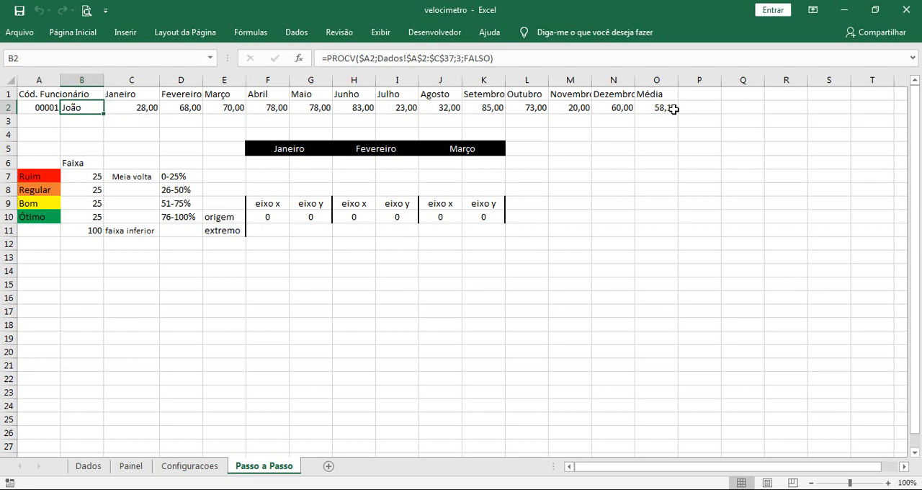
click(138, 110)
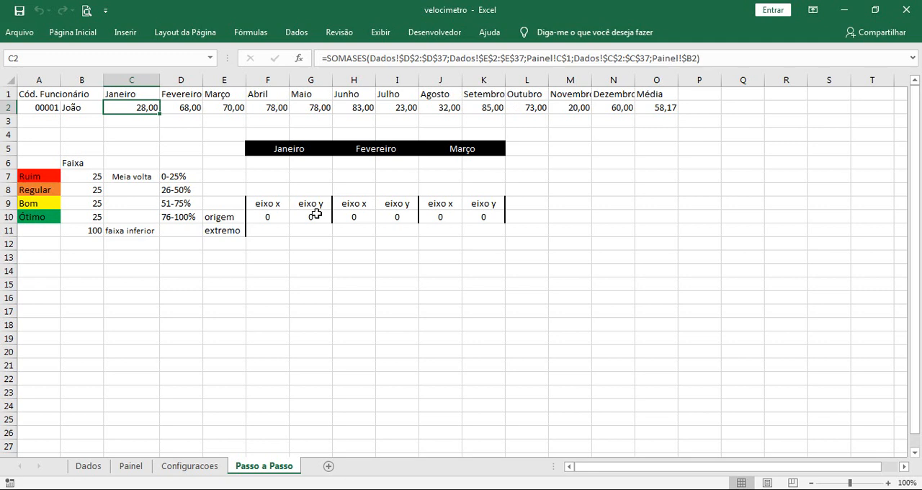
click(398, 328)
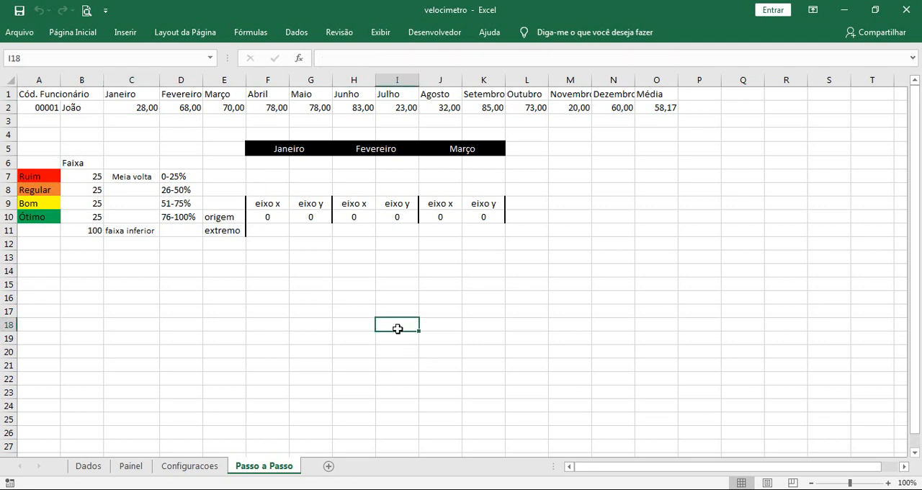
Test the lookup row by setting the employee code in A2 to 2 and then to 3
click(42, 112)
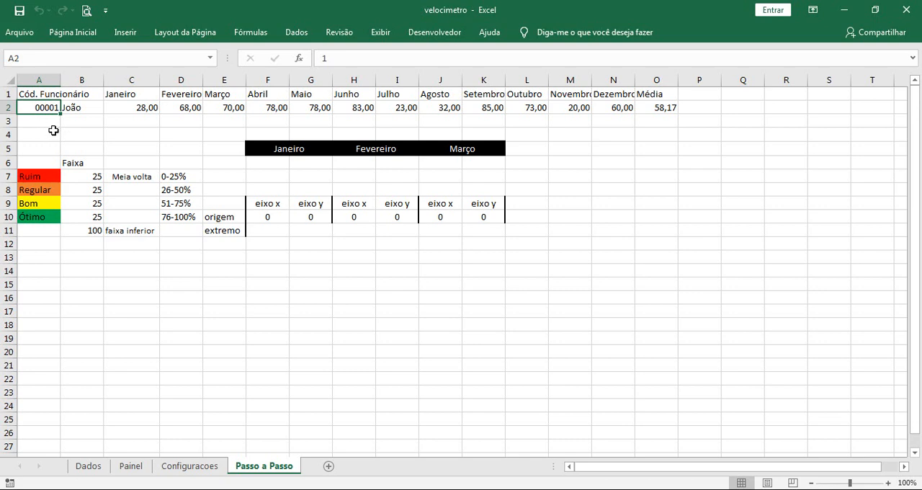
text(2)
click(47, 130)
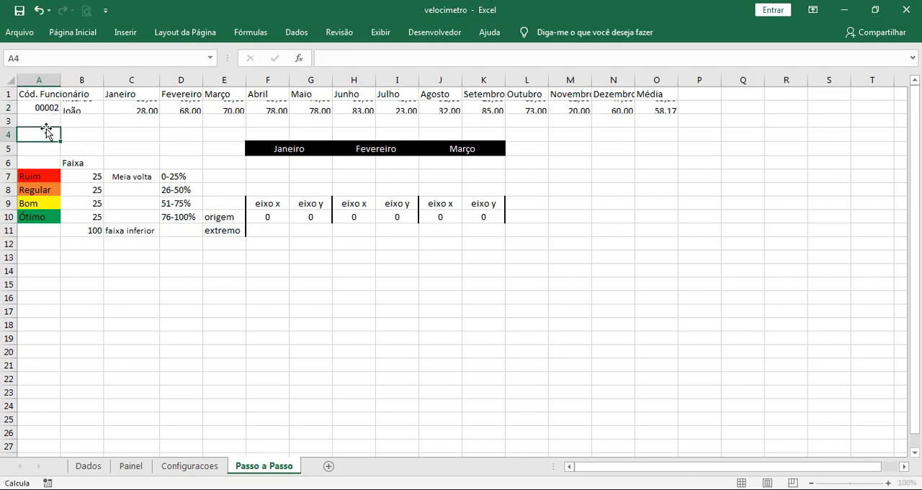
click(60, 111)
text(3)
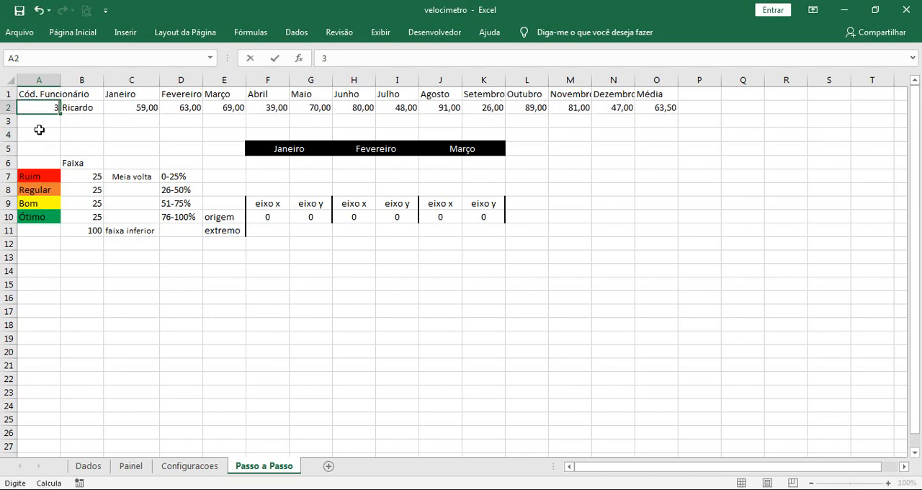
click(38, 131)
click(43, 105)
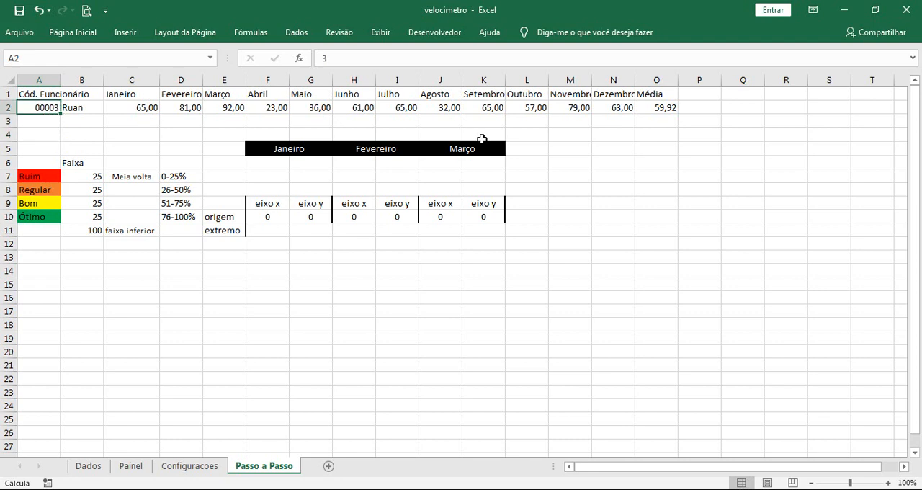
Insert a form-control combo box spanning about O6 to P7 on the Passo a Passo sheet and check its empty list
click(415, 36)
click(360, 70)
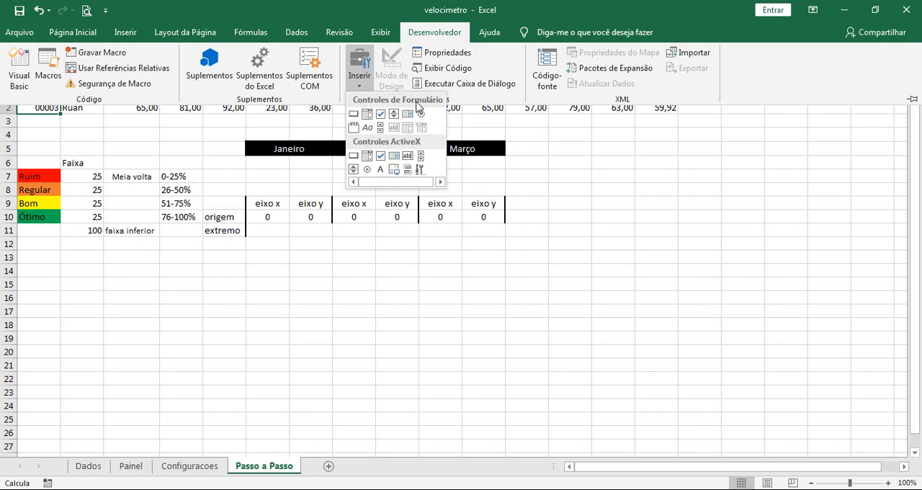
click(366, 114)
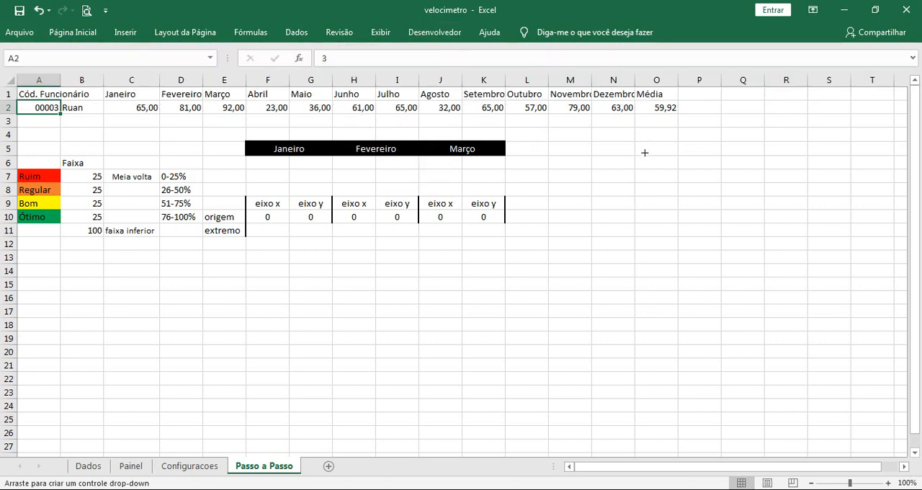
drag(636, 156, 747, 180)
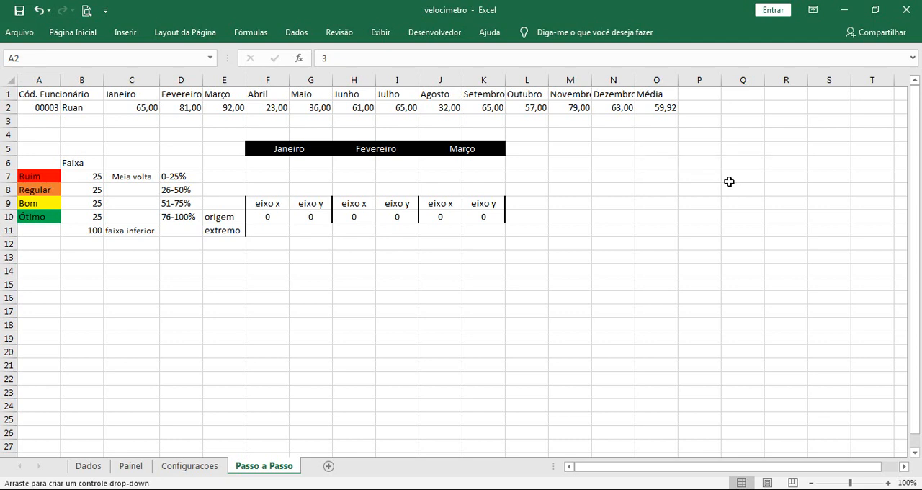
click(717, 226)
click(750, 178)
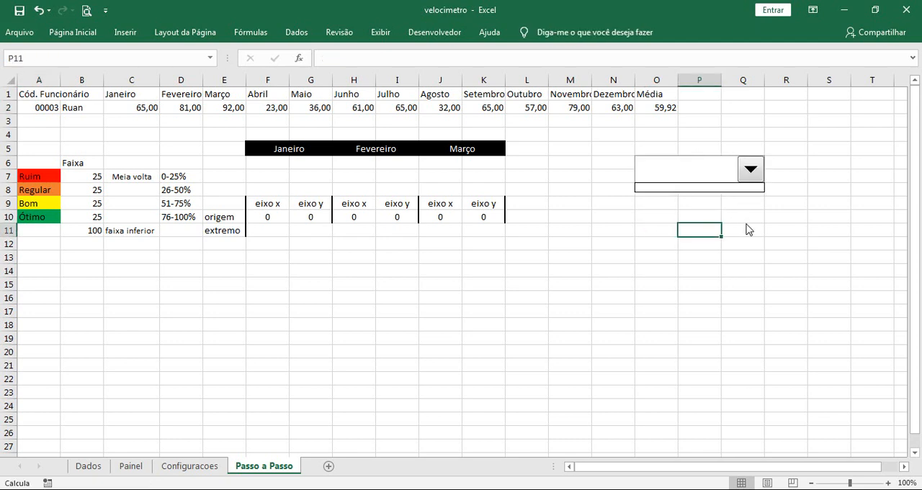
click(751, 204)
Configure the combo box with input range Vendedores, cell link $A$2 and 3 drop-down lines, and check its list
right_click(723, 177)
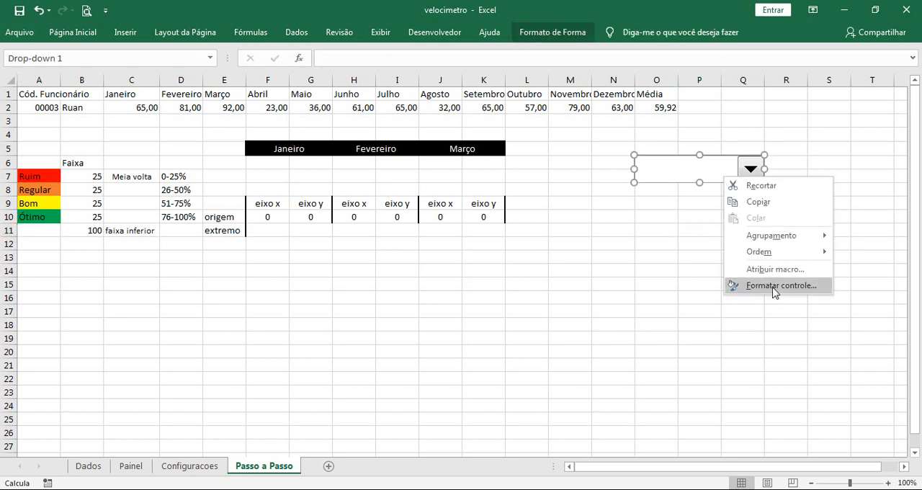
click(772, 286)
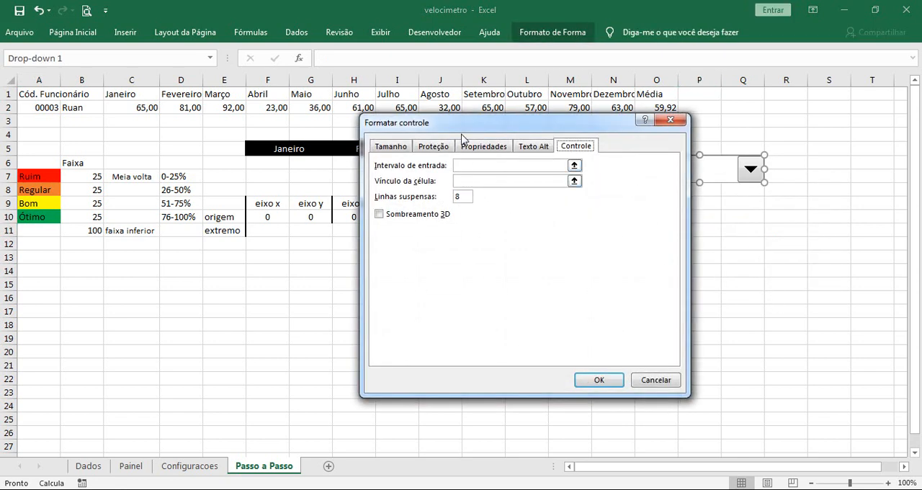
drag(461, 122, 480, 144)
click(498, 187)
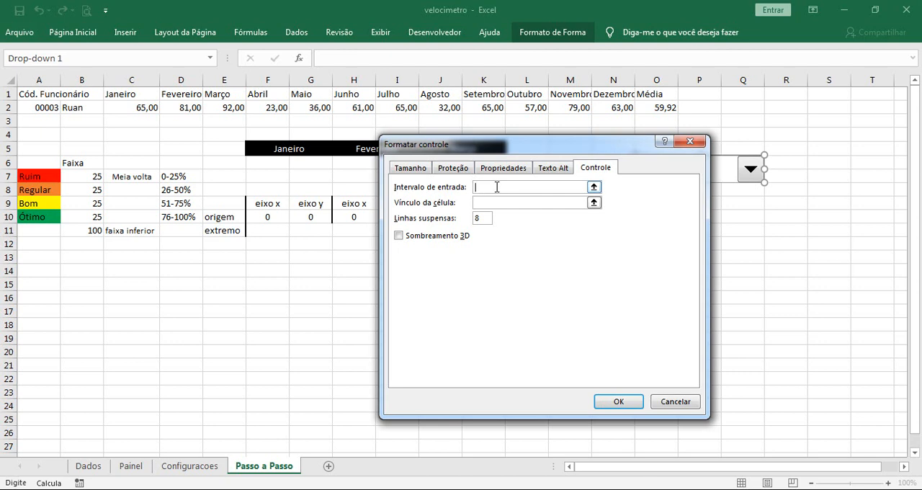
text(Vendedores)
click(483, 202)
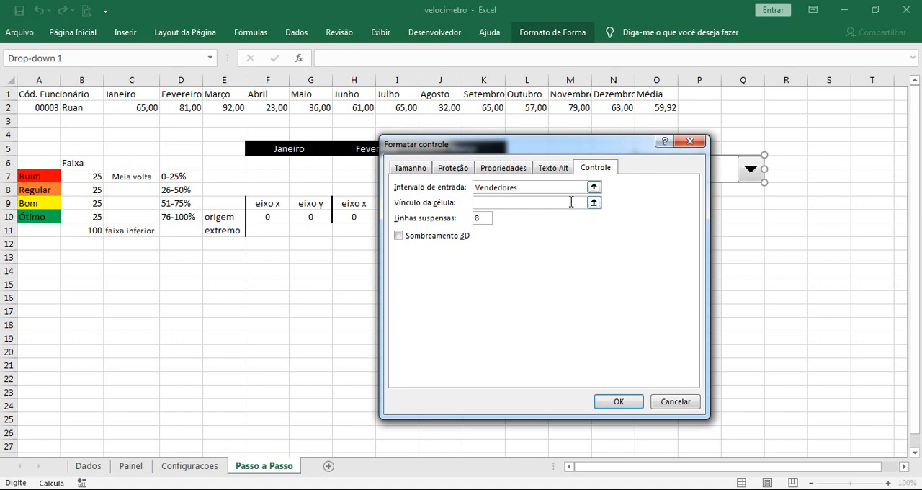
click(42, 109)
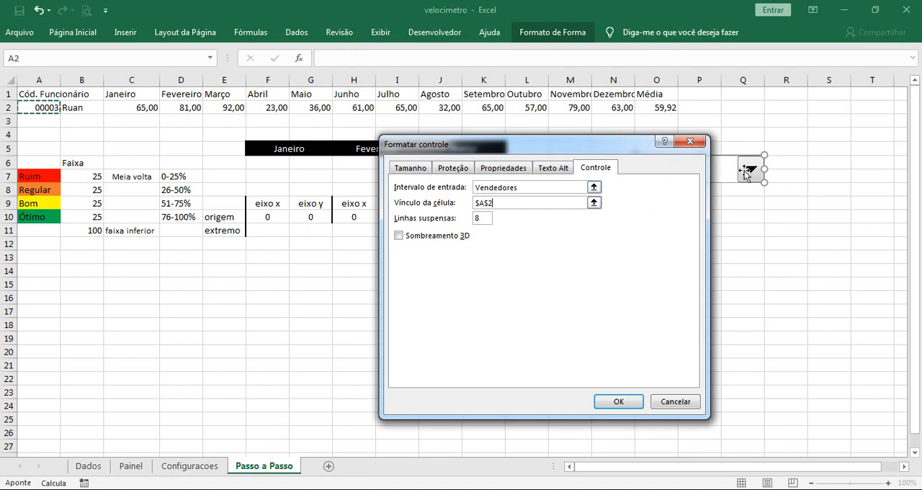
double_click(477, 218)
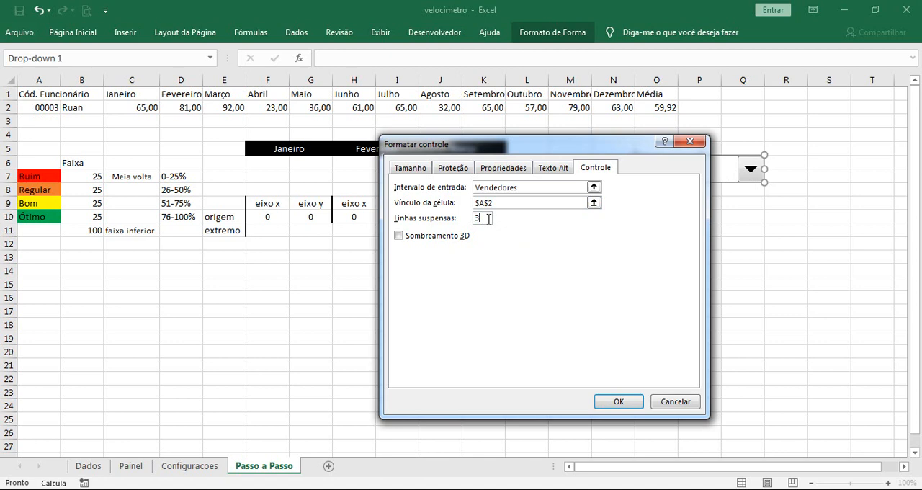
click(617, 401)
click(698, 215)
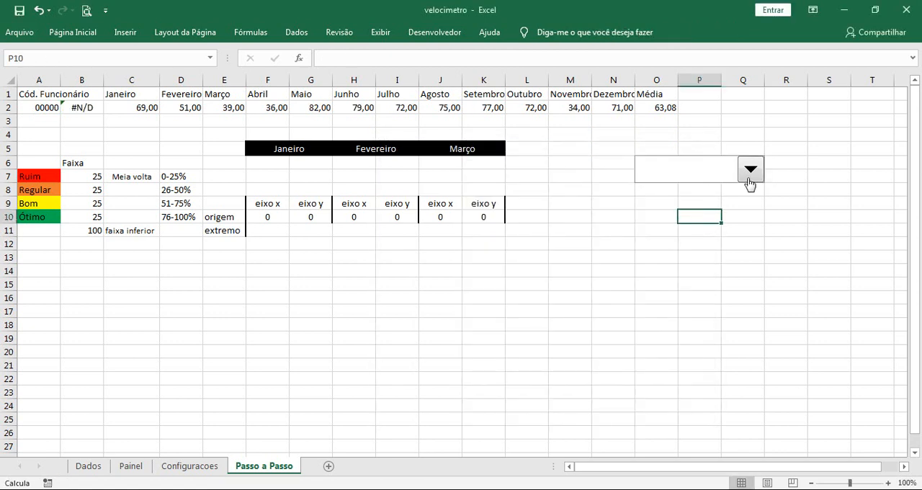
click(750, 177)
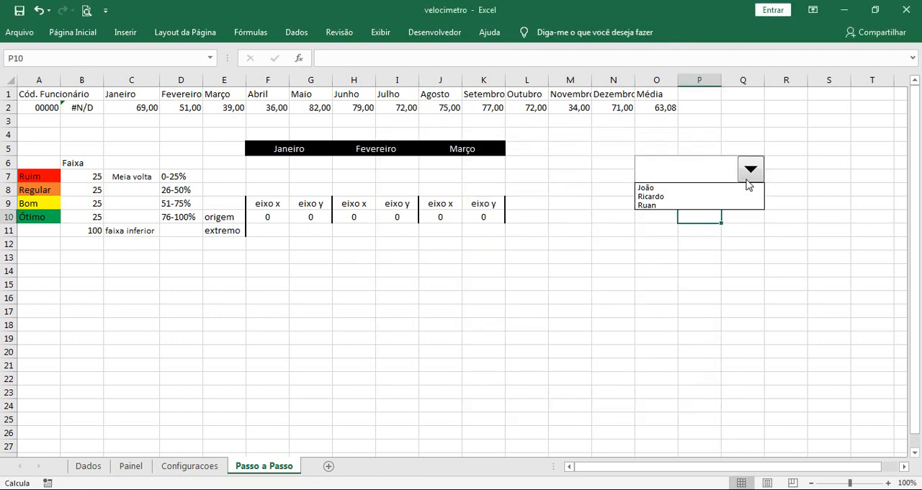
click(694, 245)
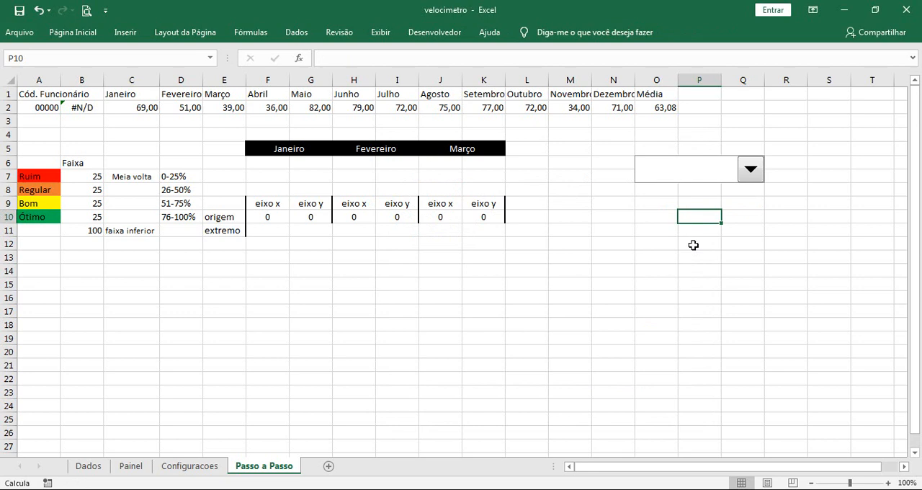
Look up the range behind the defined name Vendedores and examine those cells on the Configuracoes sheet
click(249, 33)
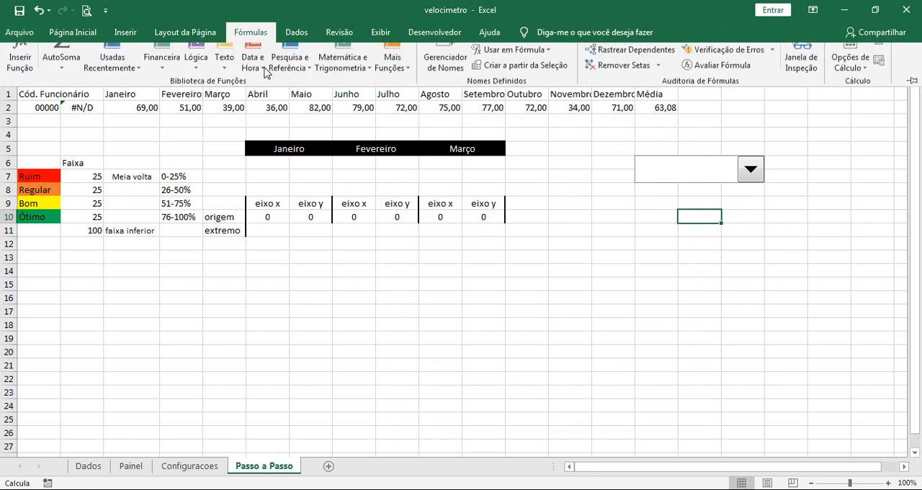
click(443, 64)
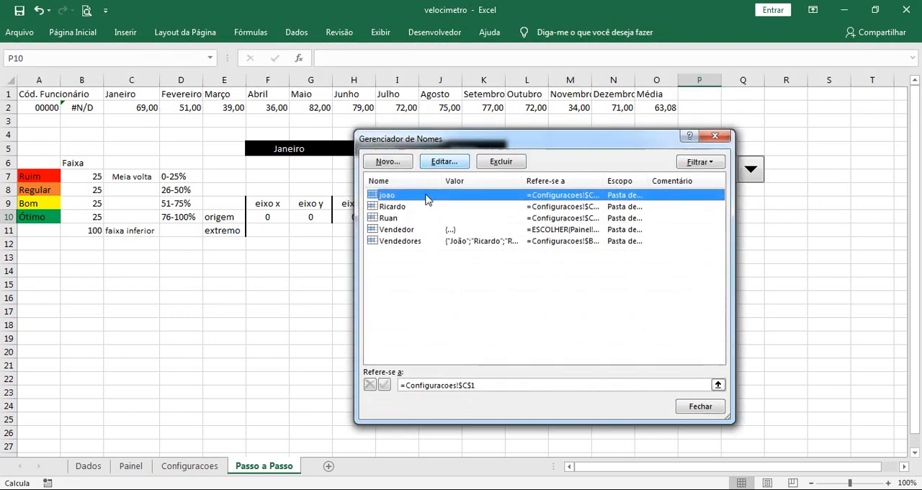
click(409, 242)
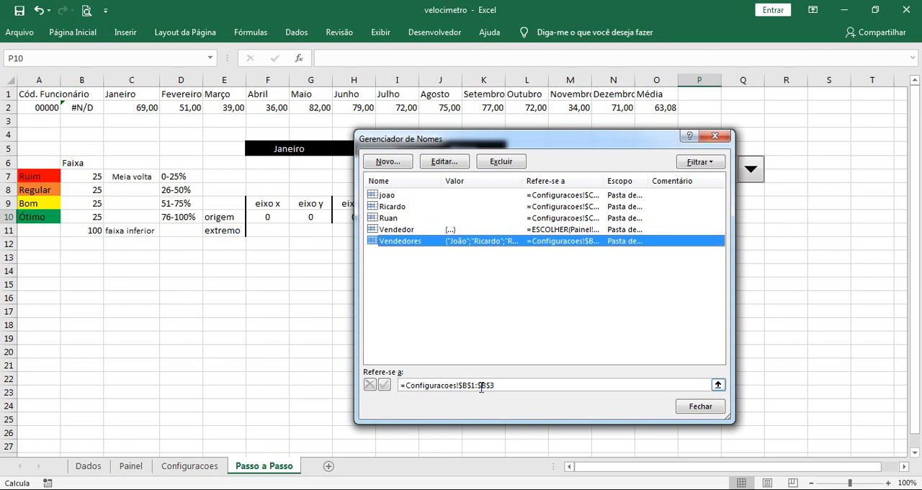
click(715, 136)
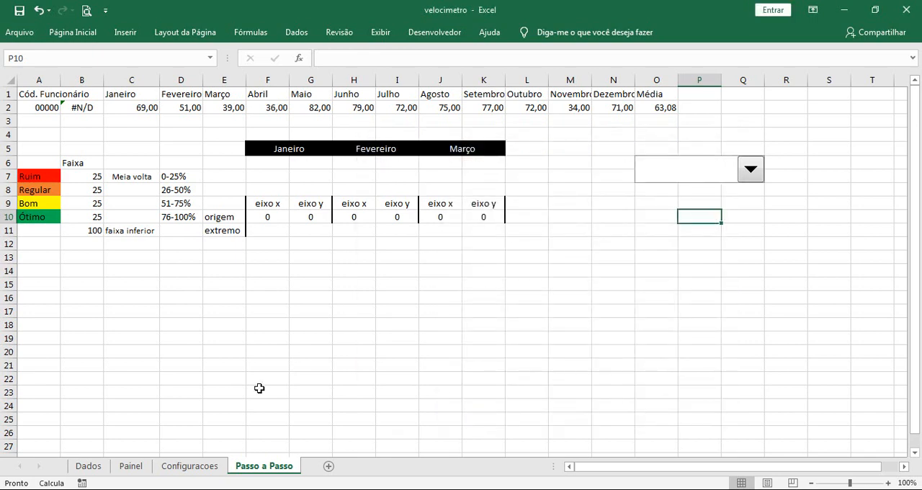
click(211, 465)
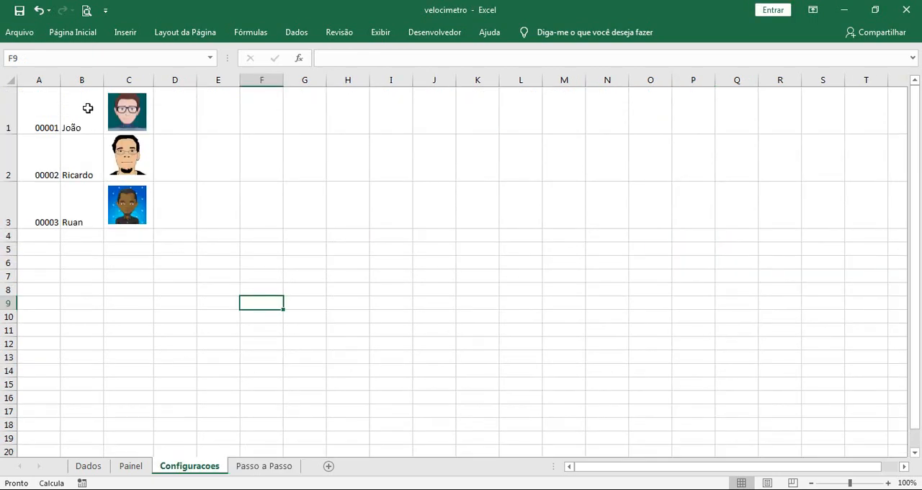
drag(87, 107, 83, 212)
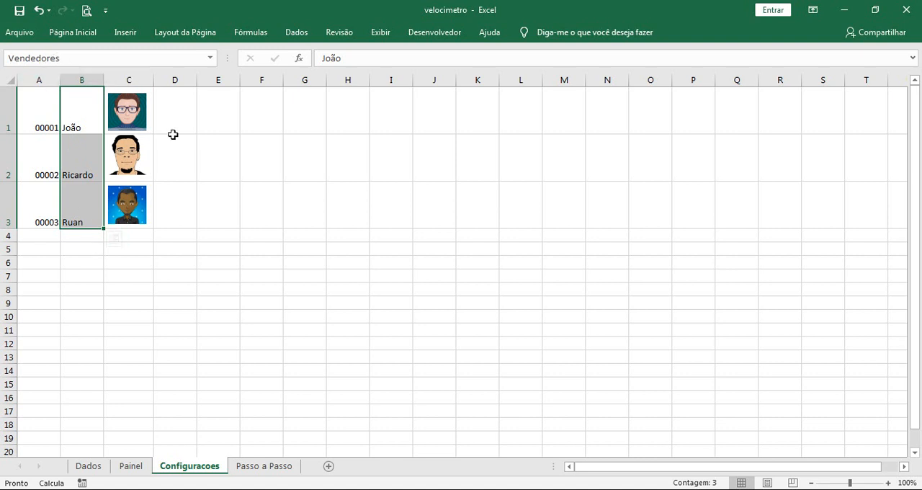
click(385, 252)
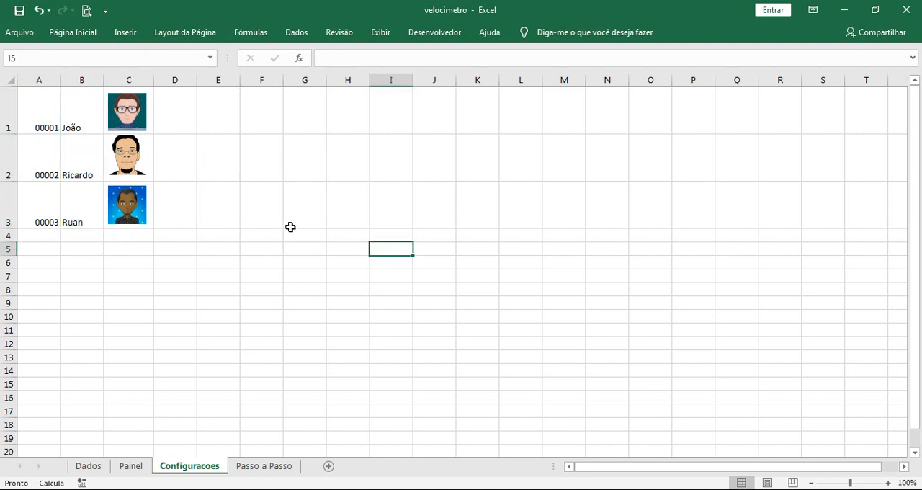
View the finished dashboard on the Painel sheet, return to Passo a Passo and check the combo box's list
click(131, 466)
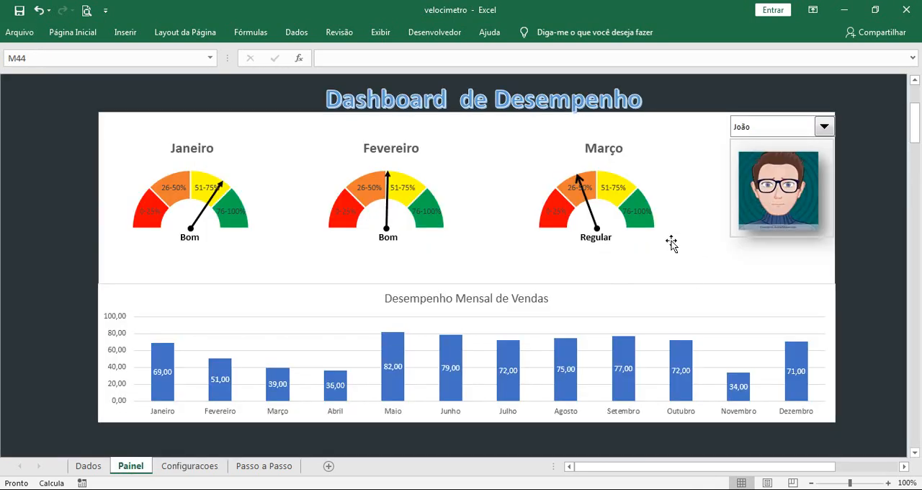
click(283, 467)
click(753, 171)
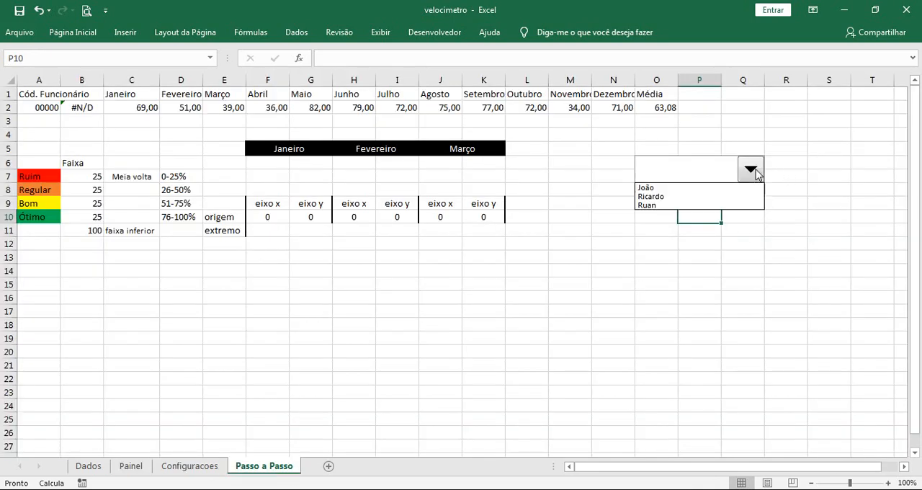
click(739, 250)
Replace the combo box's input range with the direct cell reference Configuracoes!$B$1:$B$3
right_click(727, 180)
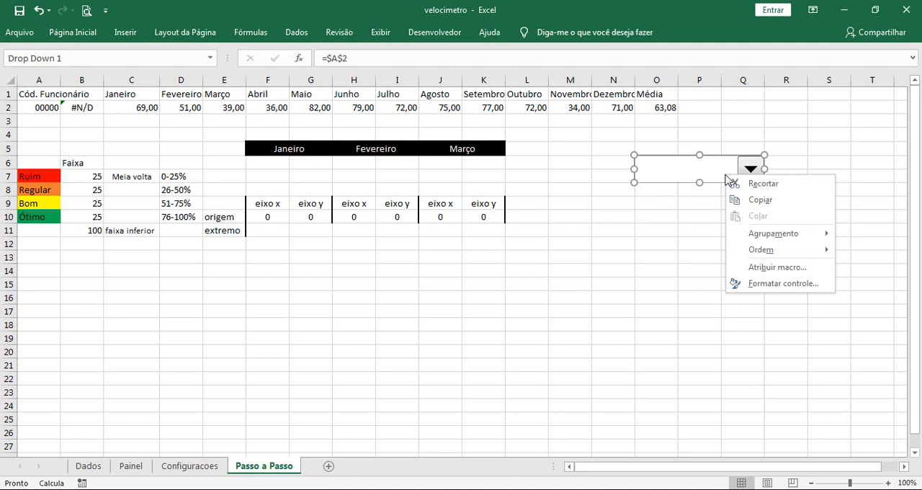
click(772, 283)
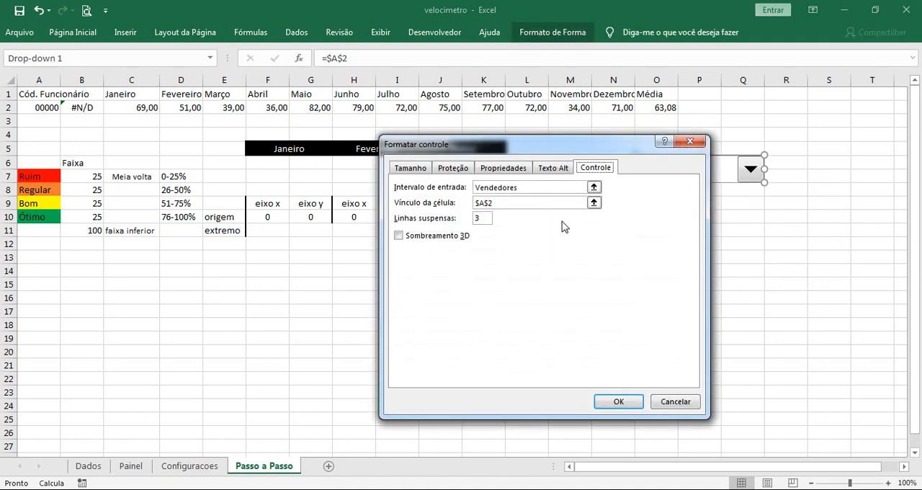
click(515, 203)
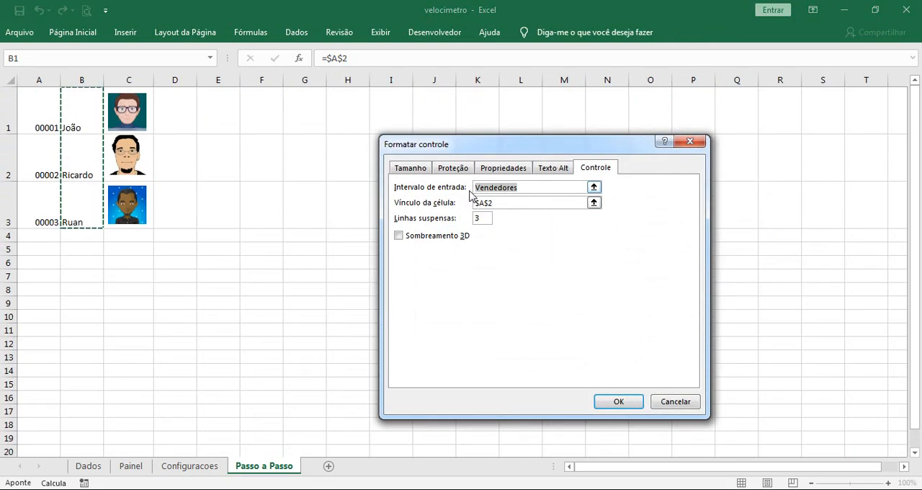
key(BackSpace)
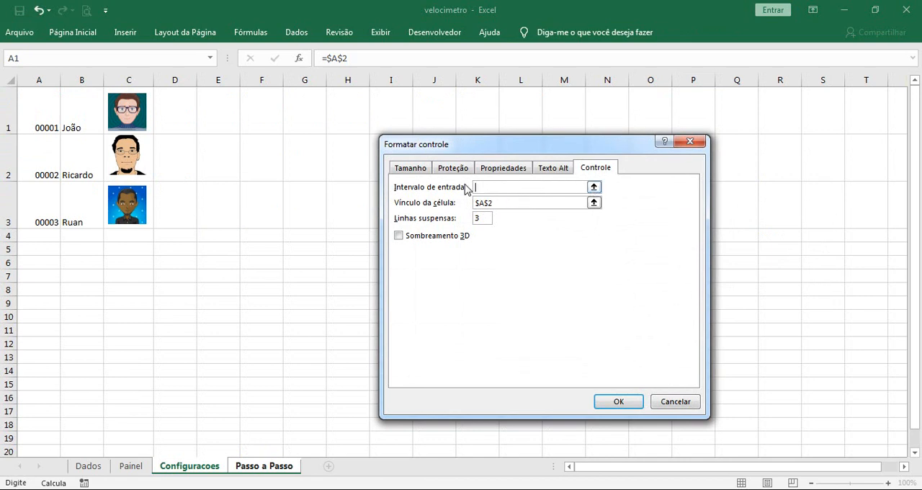
click(77, 116)
drag(77, 116, 77, 216)
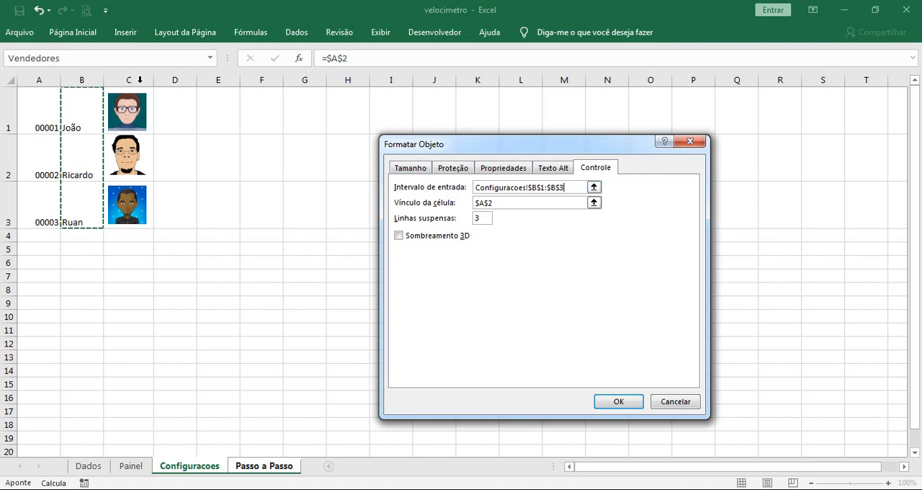
click(629, 403)
click(770, 230)
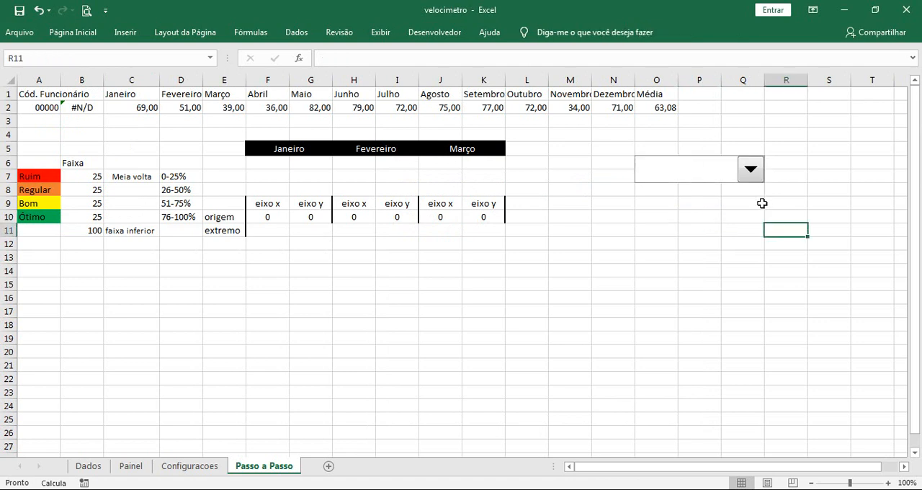
Test the combo box by choosing the first, second and third salesperson in turn, checking the linked code in A2
click(754, 180)
click(738, 279)
click(754, 175)
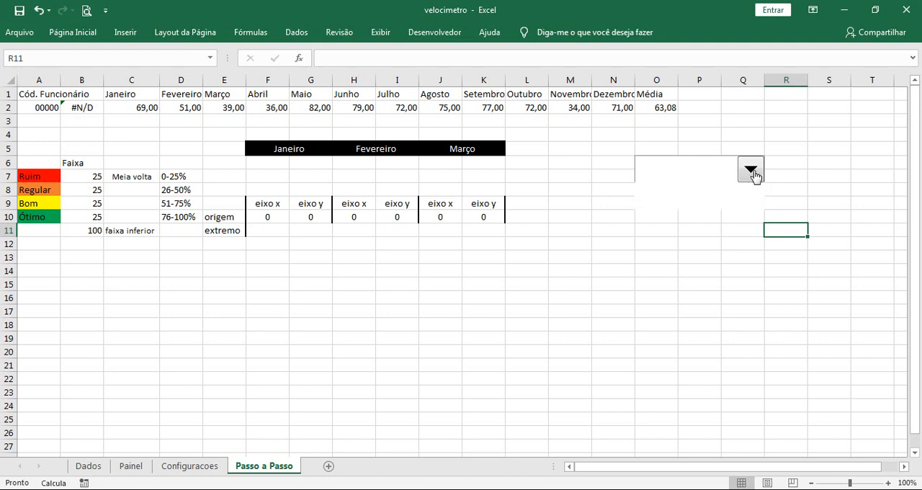
click(734, 188)
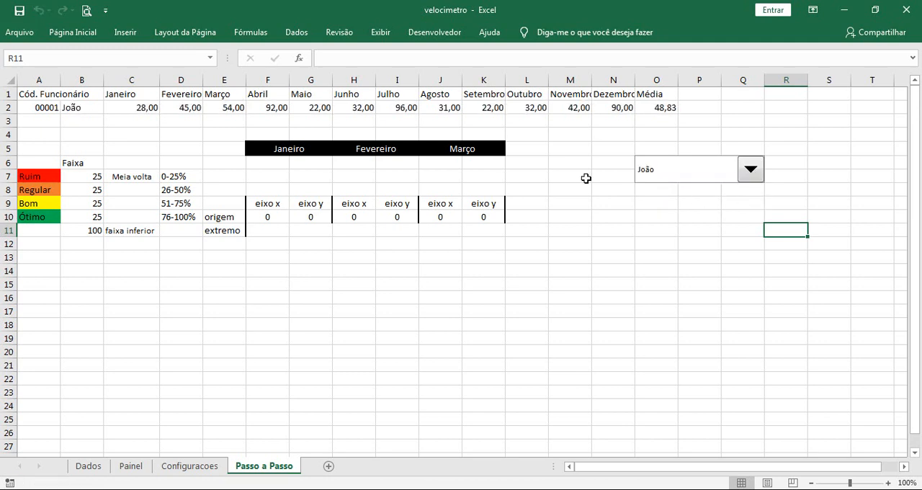
click(46, 108)
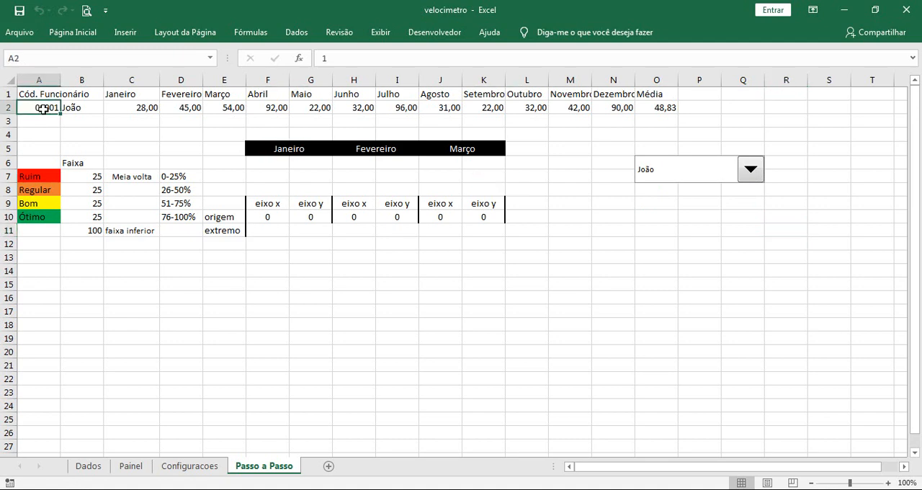
click(748, 177)
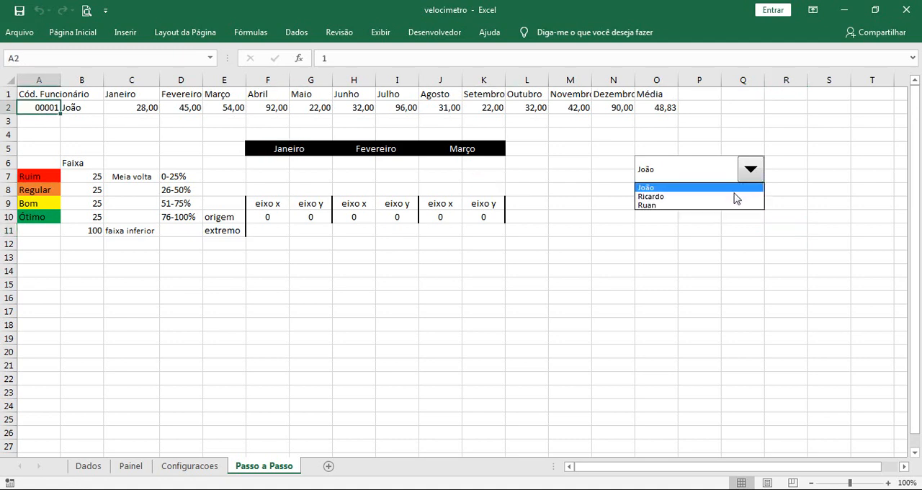
click(734, 197)
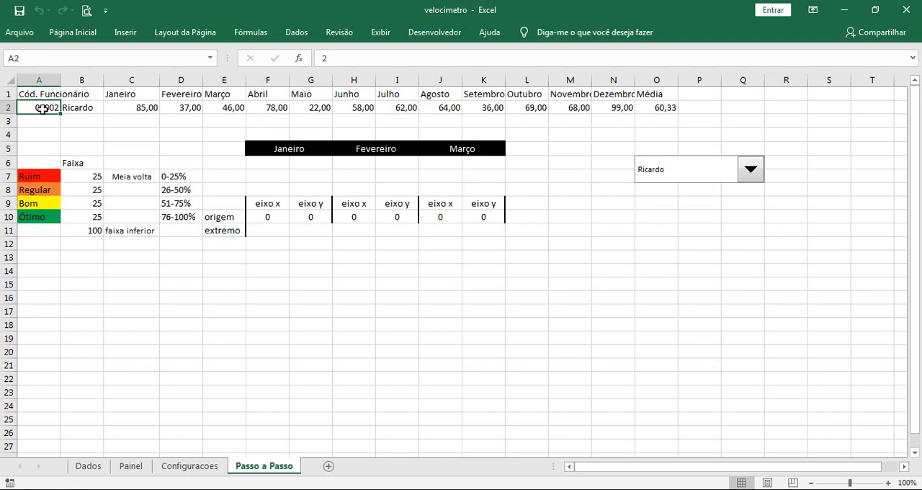
click(743, 178)
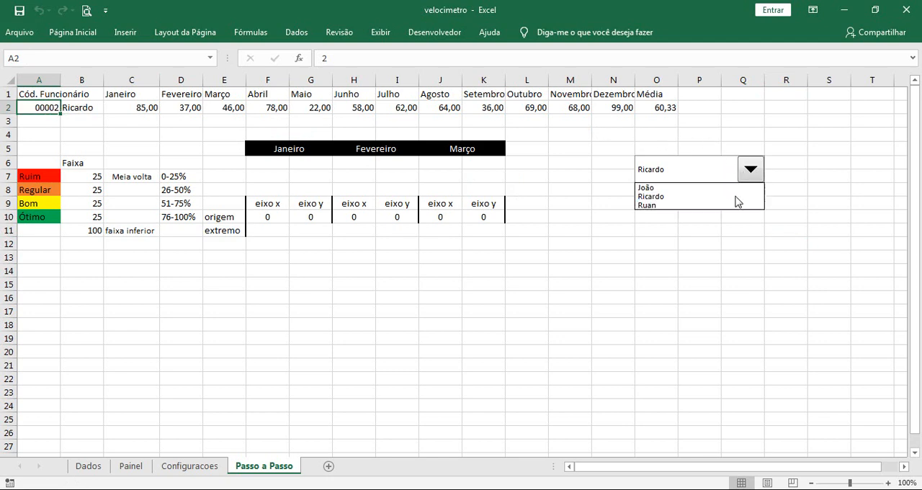
click(735, 207)
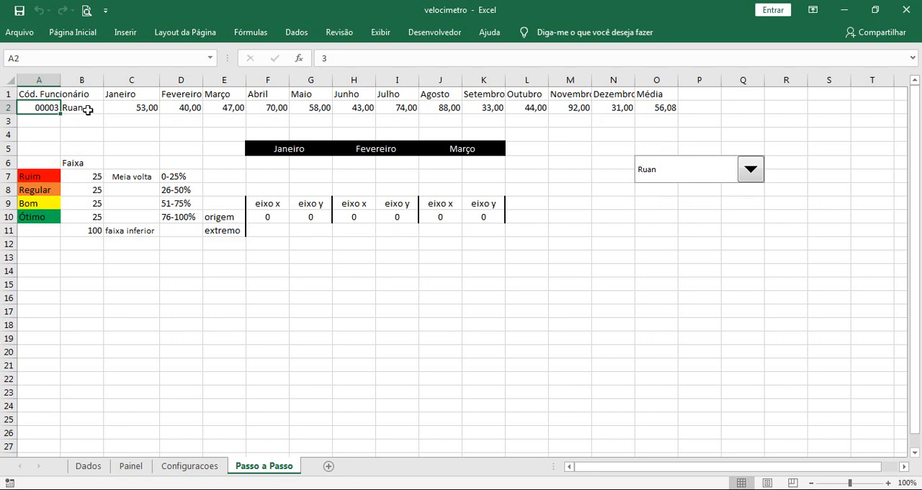
click(751, 179)
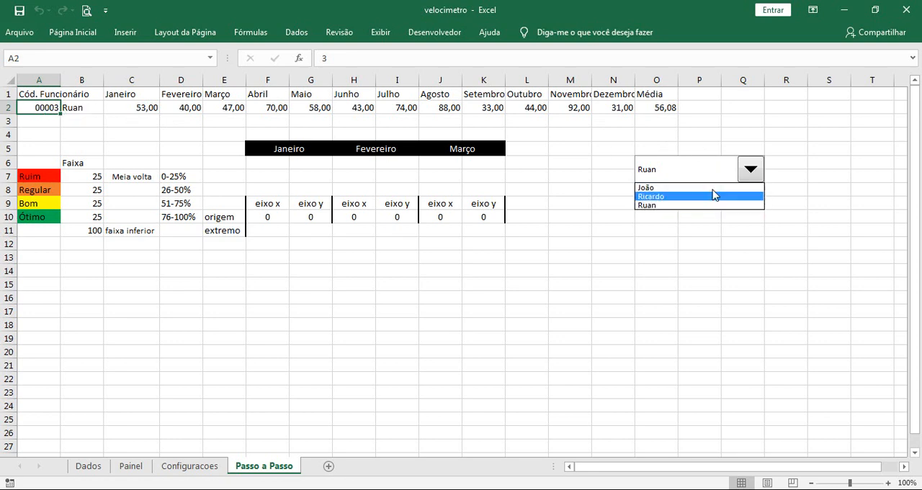
click(717, 229)
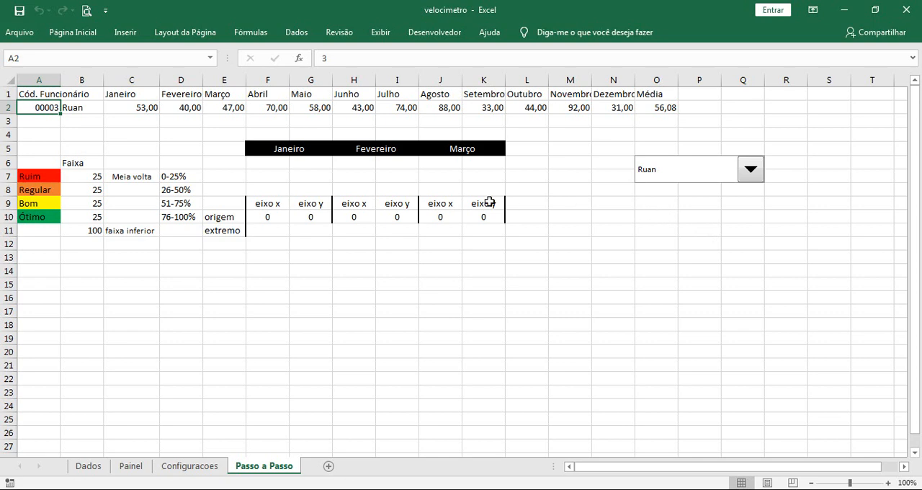
Examine the performance range labels Ruim, Regular, Bom and Ótimo in cells A7 to A10
click(45, 175)
click(46, 190)
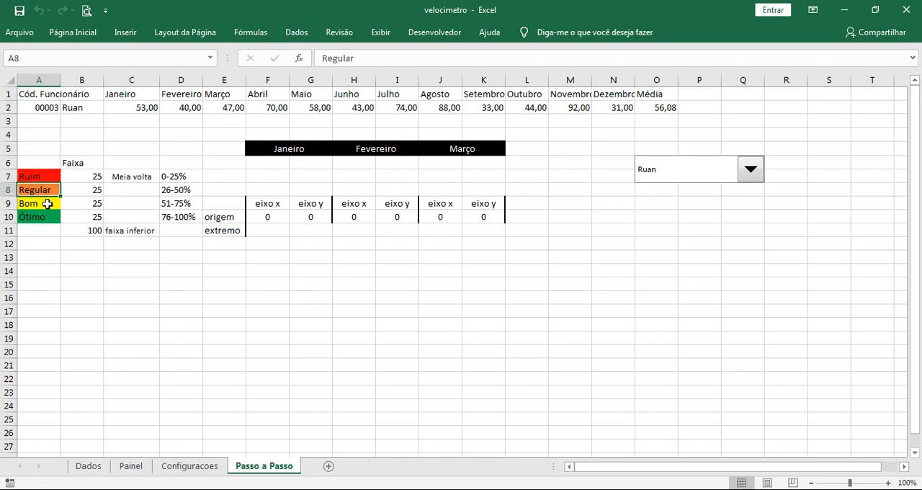
click(47, 203)
click(46, 217)
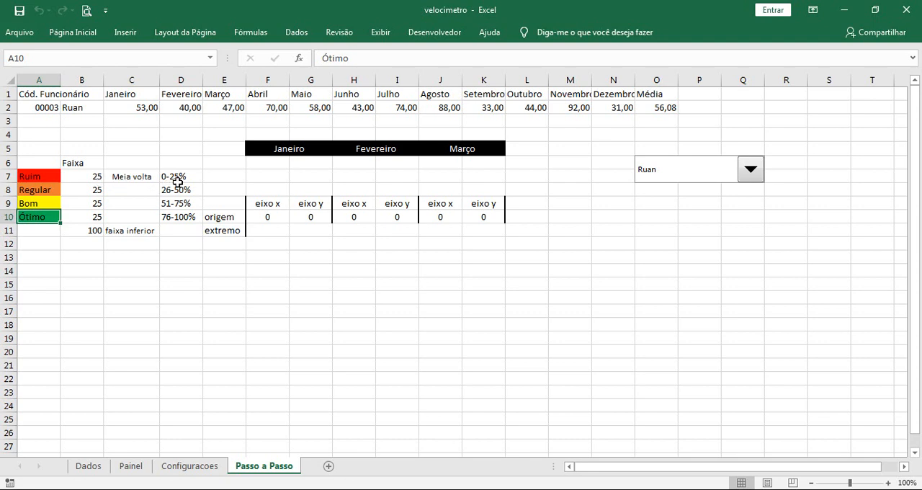
Examine the percentage bands in cells D7 to D10 that correspond to the performance labels Ruim through Ótimo
click(40, 177)
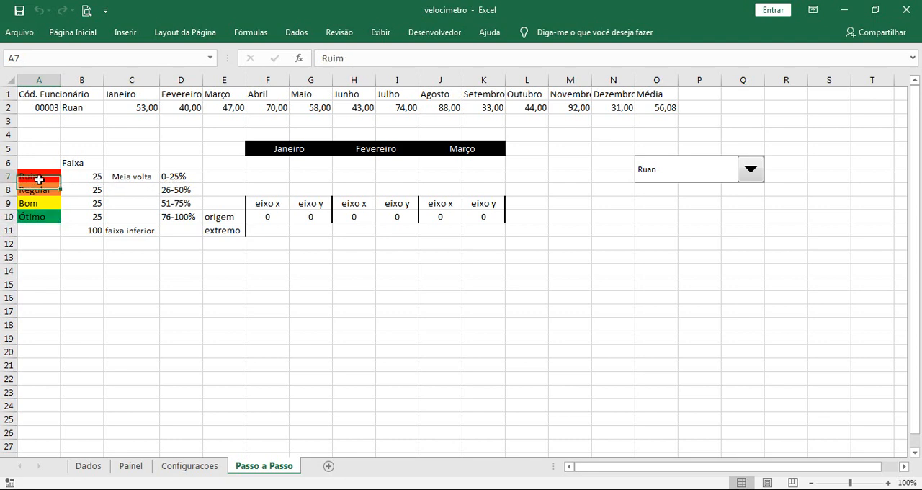
click(166, 180)
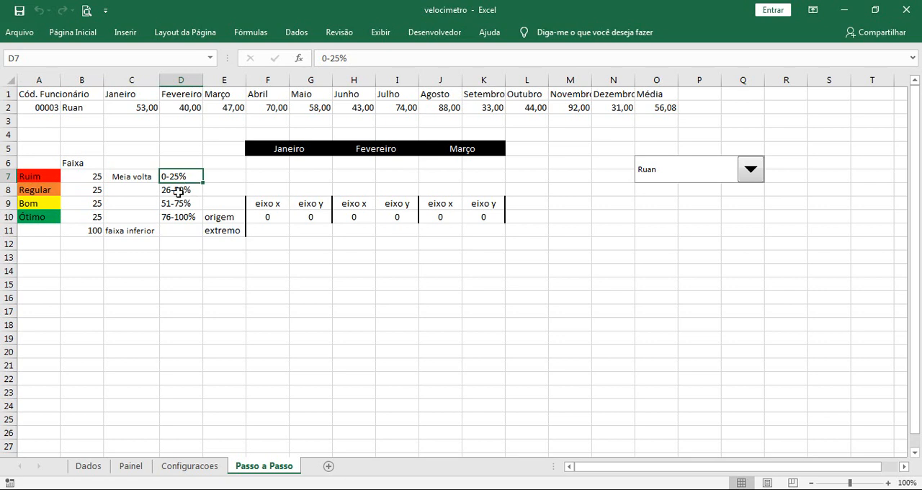
click(180, 193)
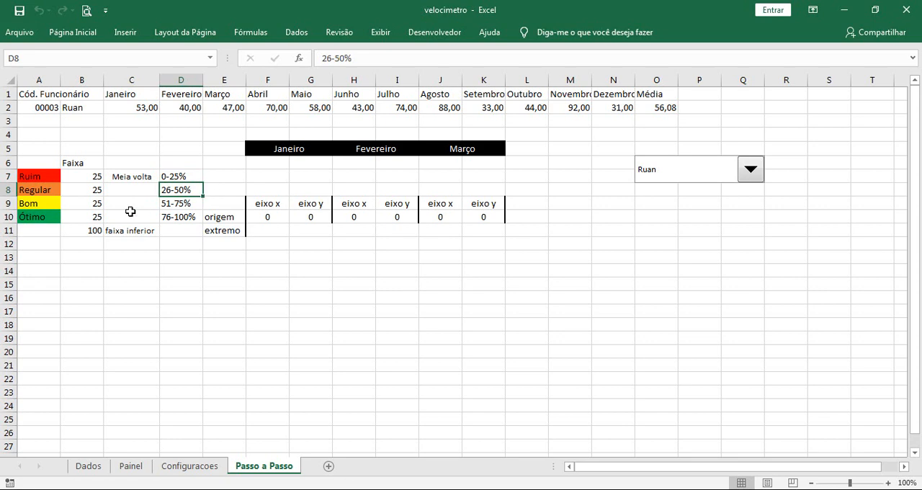
click(193, 207)
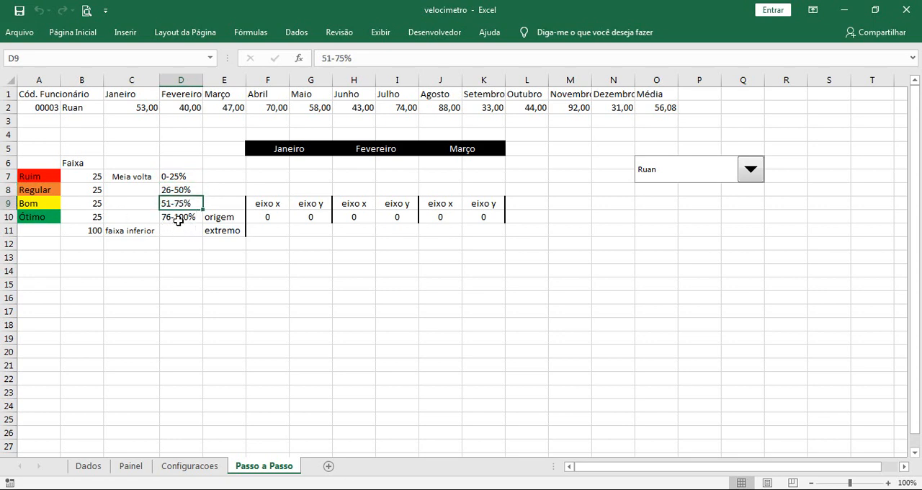
click(178, 221)
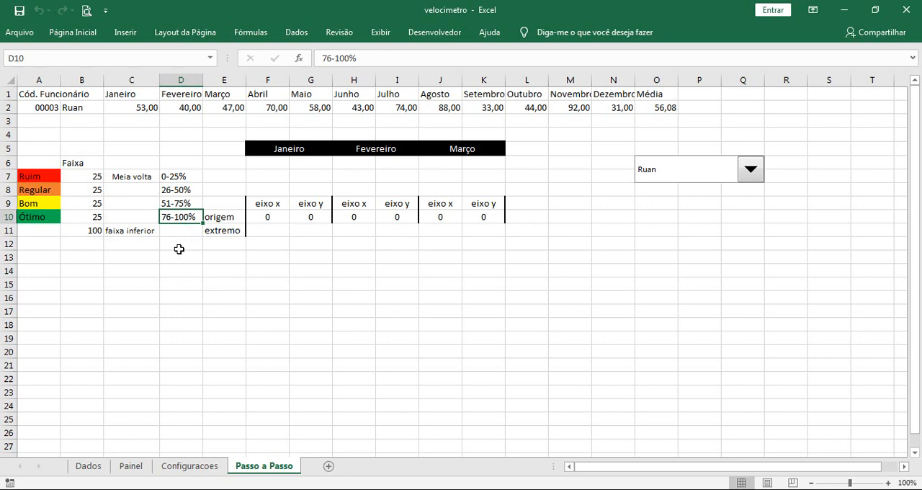
click(179, 246)
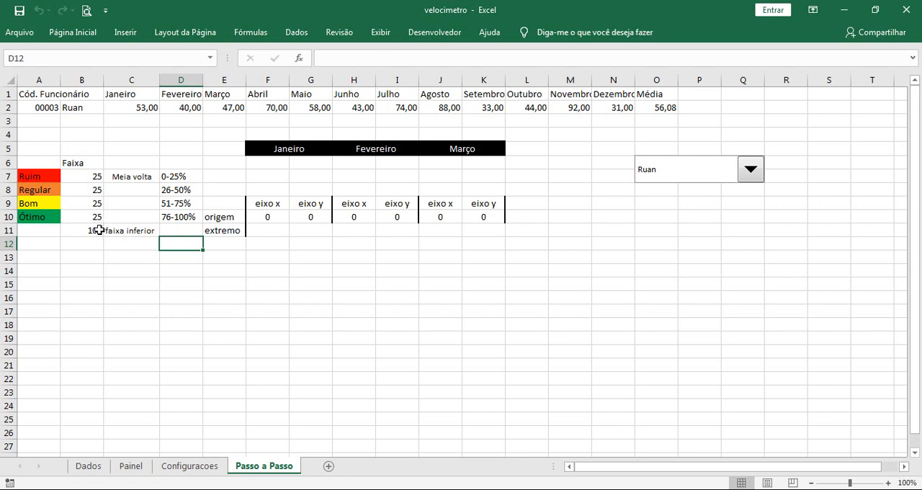
Compare the four range values in B7:B10 with the lower-band value in B11
click(99, 230)
drag(92, 178, 90, 217)
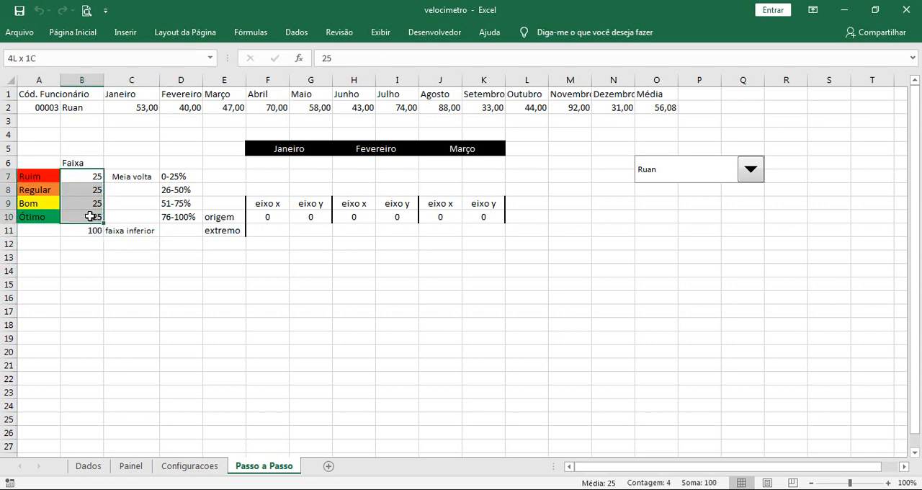
click(92, 232)
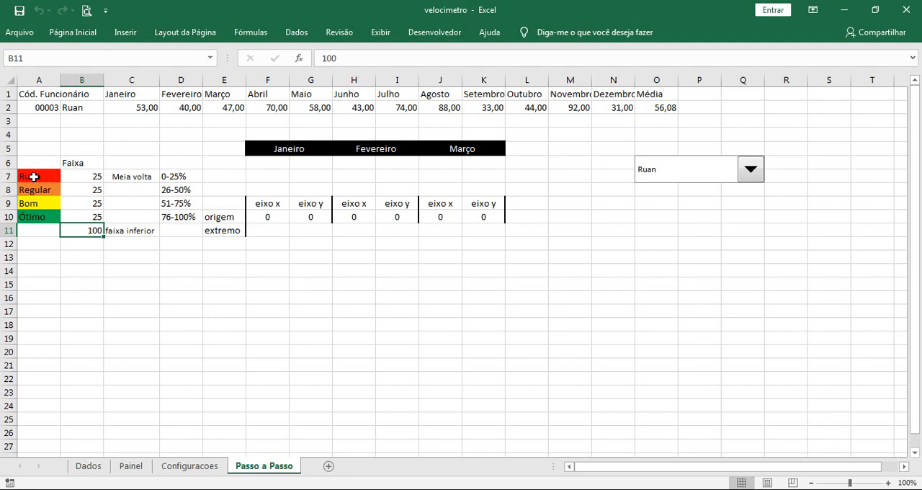
Insert a doughnut chart based on the range labels and values in A7:B11
drag(47, 175, 83, 225)
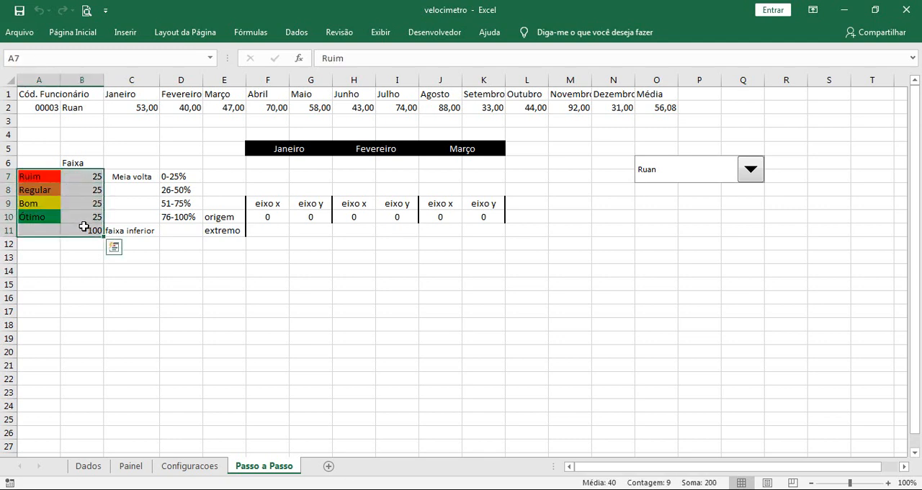
click(128, 37)
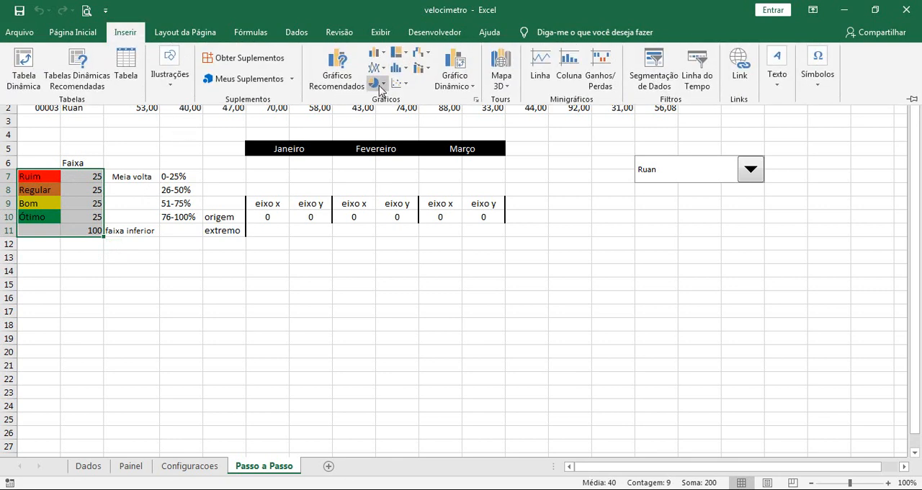
click(379, 85)
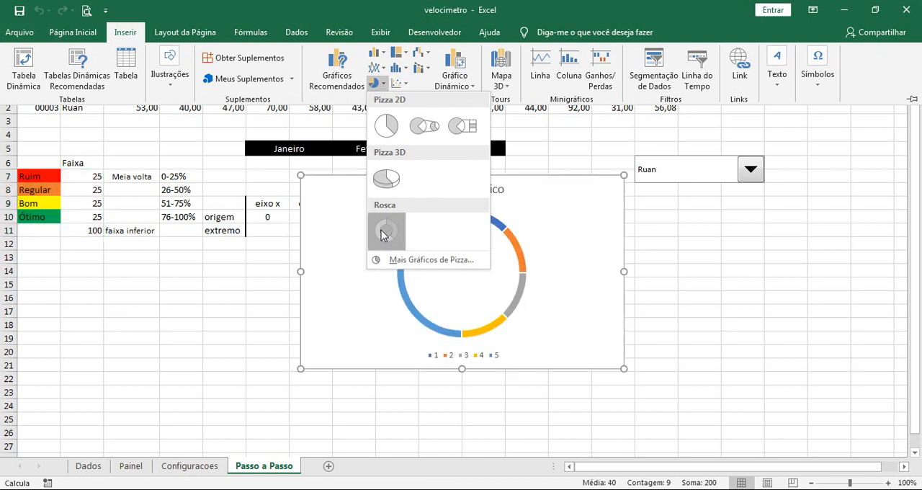
click(384, 232)
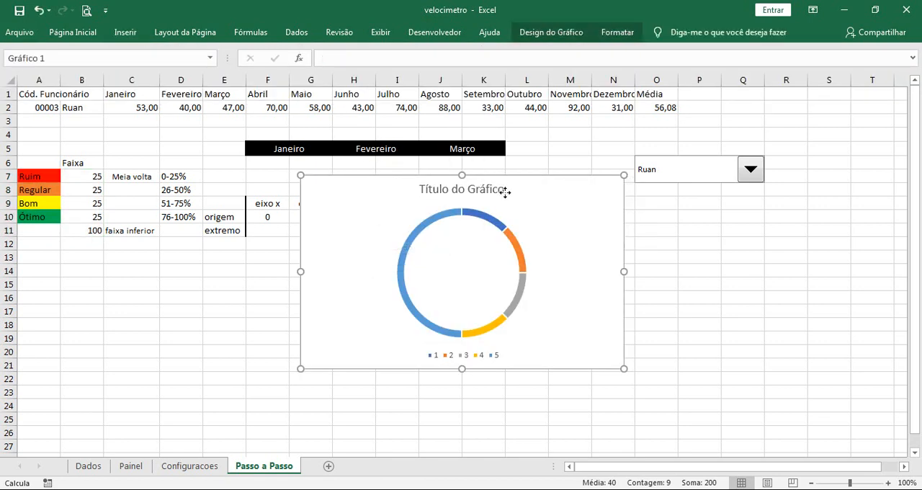
Move the doughnut chart down so it starts at about row 10, and delete its legend
drag(505, 192, 502, 222)
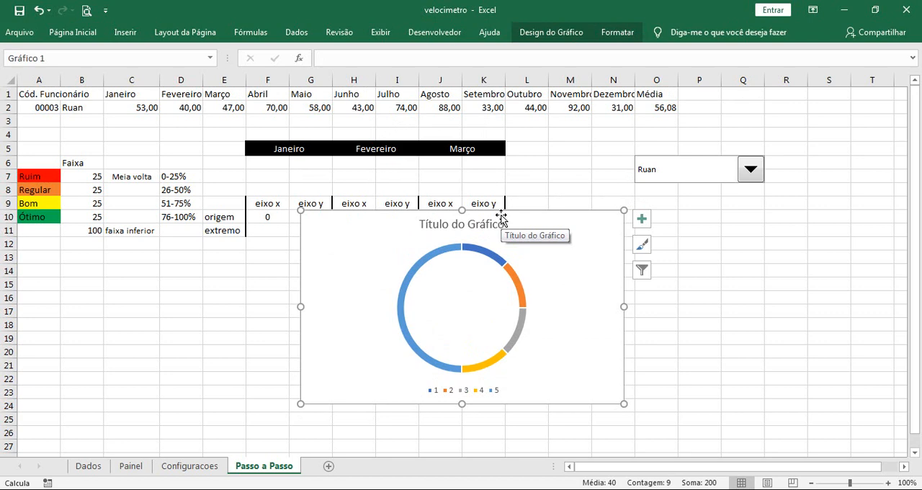
click(486, 390)
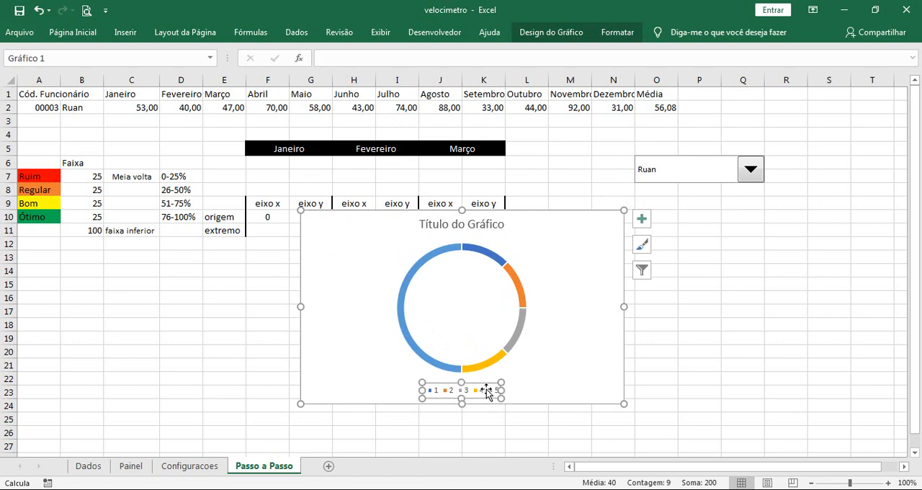
key(Delete)
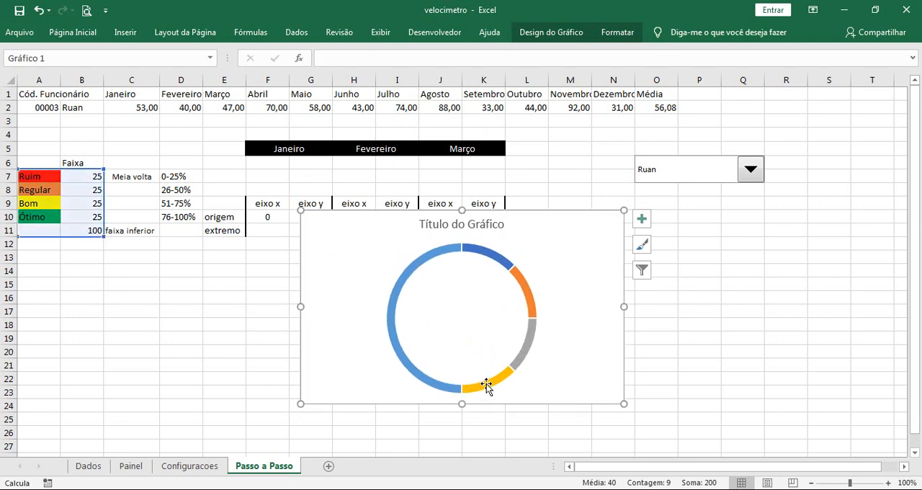
Format the chart's data series with a doughnut hole size of 30%
click(497, 263)
right_click(498, 263)
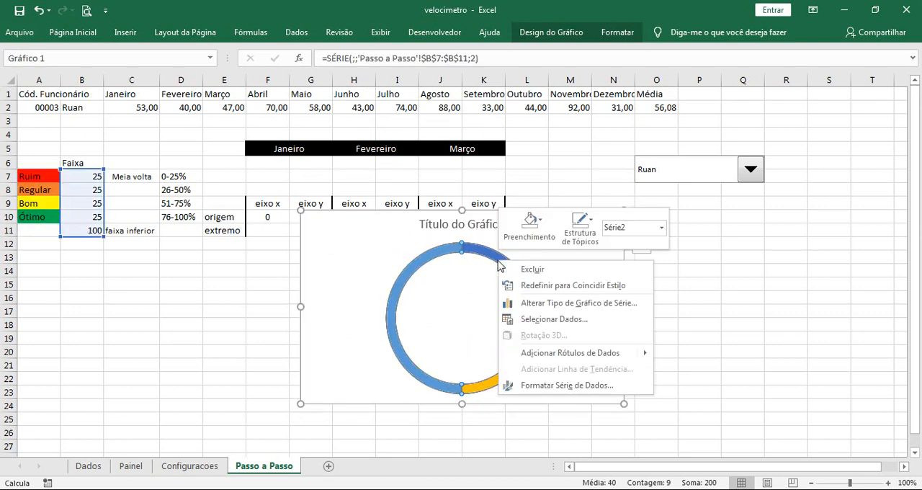
click(556, 383)
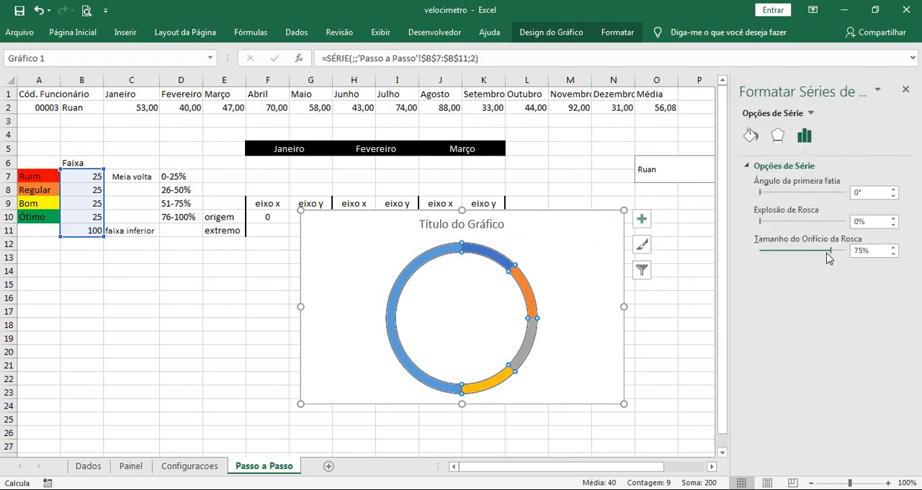
drag(831, 253, 815, 257)
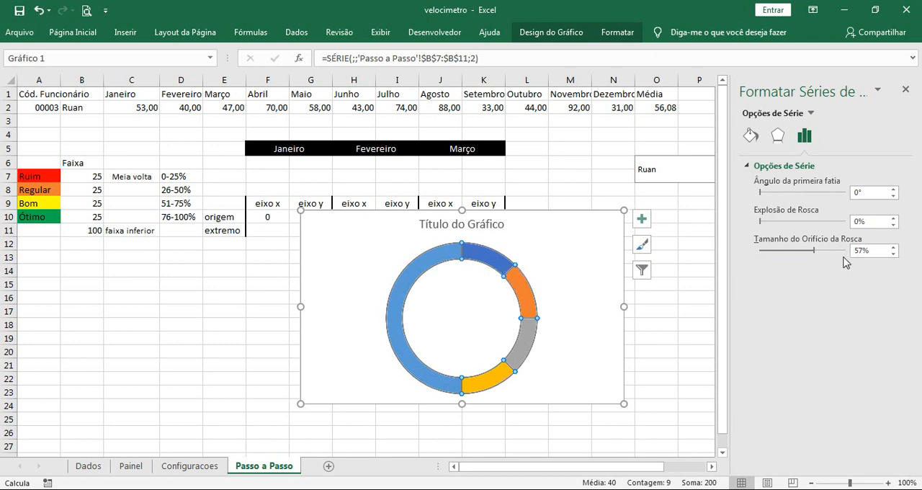
drag(859, 254, 848, 258)
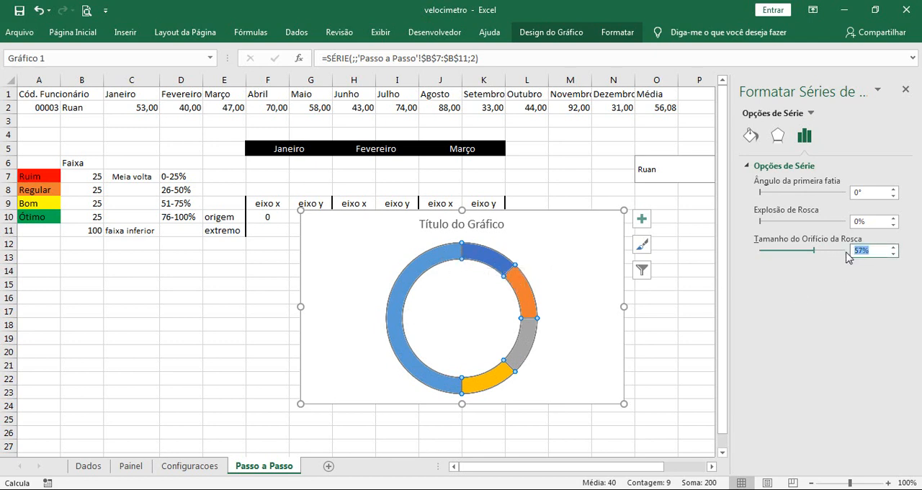
text(50)
click(798, 250)
click(791, 250)
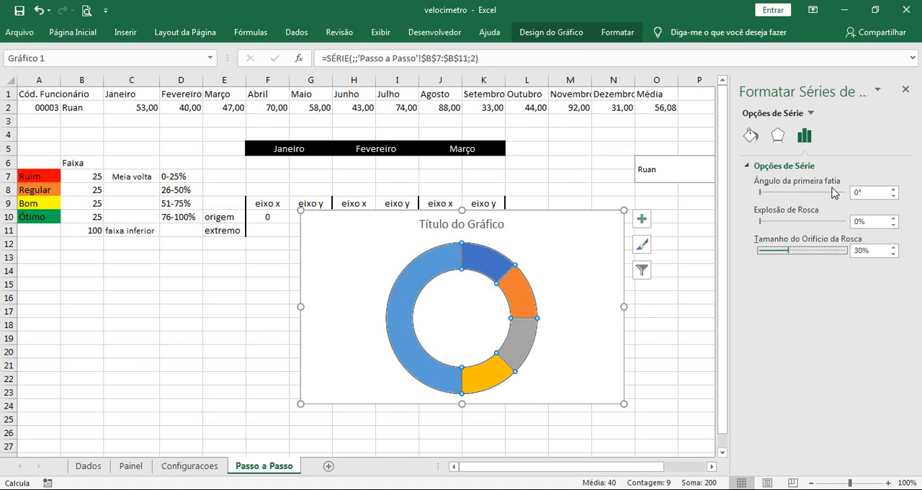
Set the angle of the first slice to 270° to rotate the doughnut
click(894, 191)
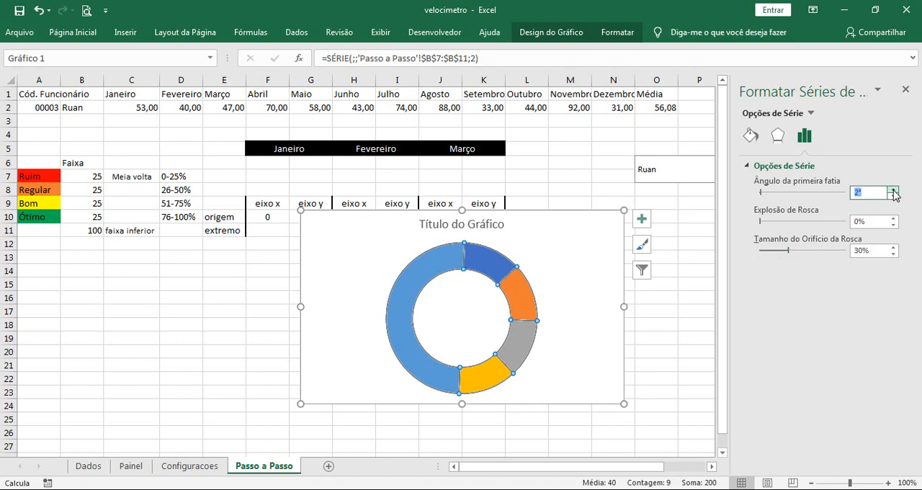
click(893, 190)
click(893, 190)
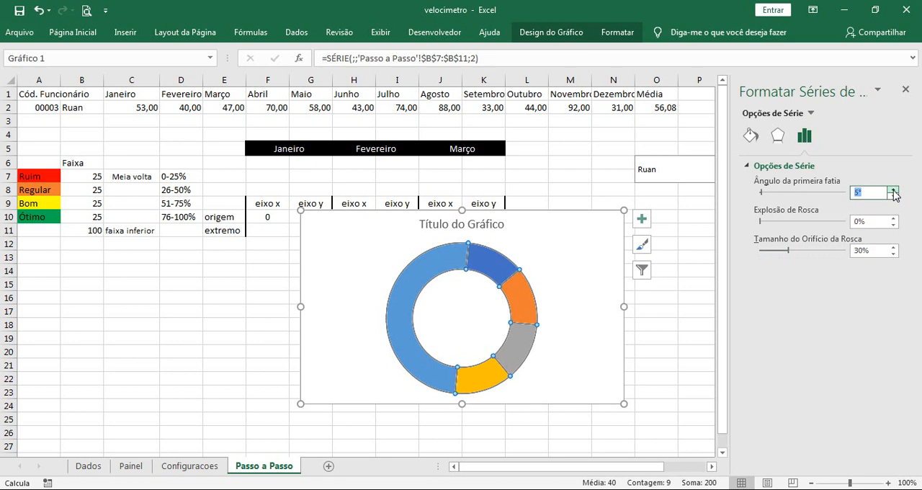
click(893, 190)
click(893, 190)
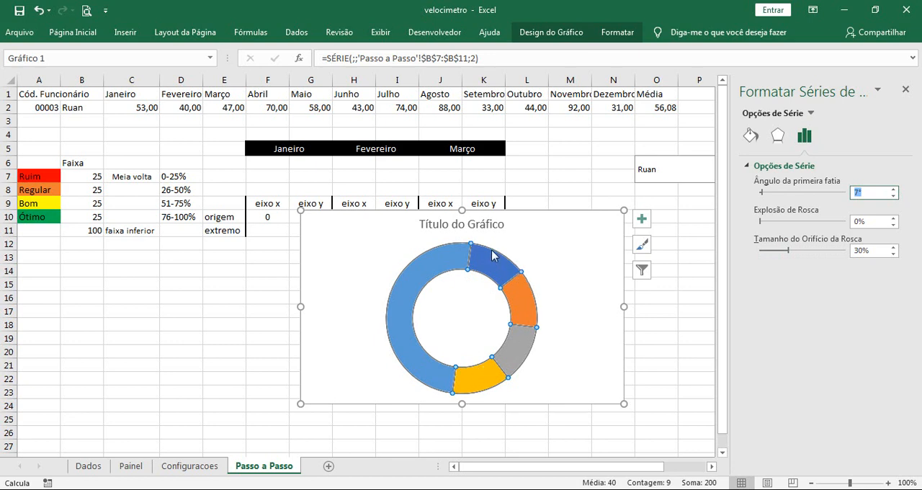
mouse_move(492, 255)
click(894, 191)
click(894, 191)
click(894, 191)
click(894, 190)
click(894, 190)
click(893, 190)
click(894, 190)
click(894, 190)
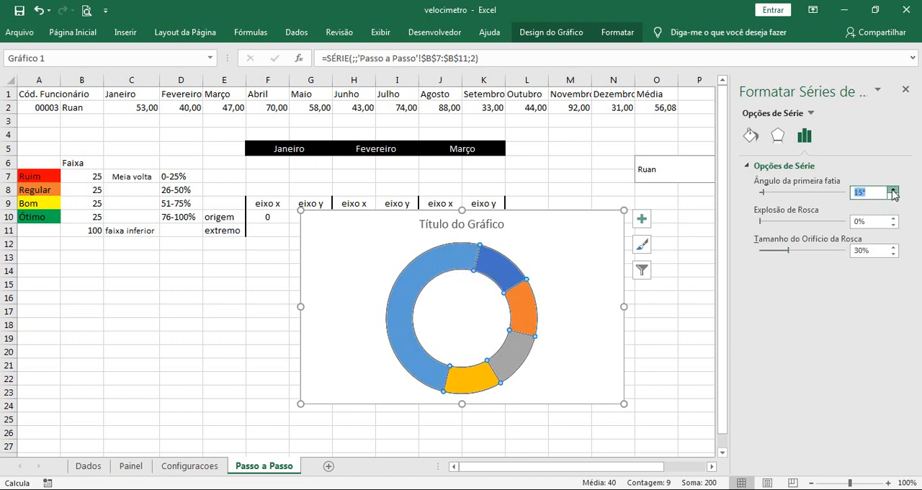
click(893, 191)
click(894, 191)
click(894, 191)
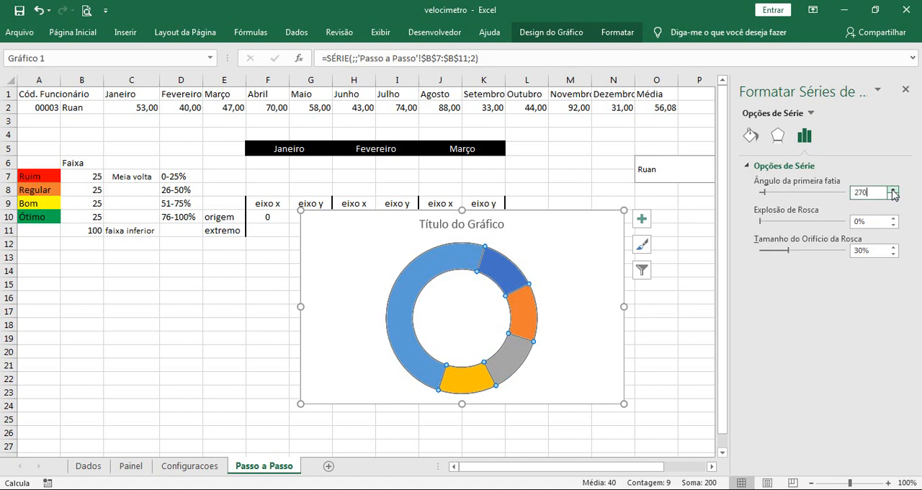
text(270)
key(Return)
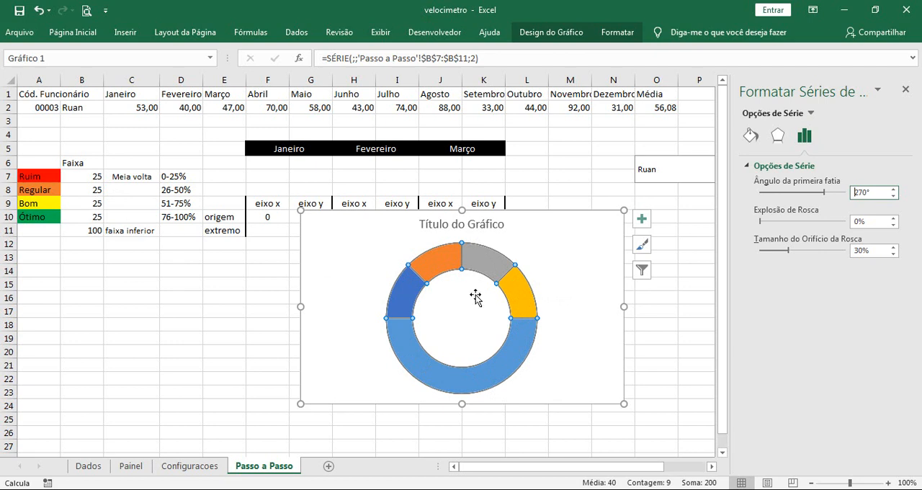
Fill the doughnut's lower half slice, the 100 value, with solid white to hide it
click(671, 350)
click(517, 341)
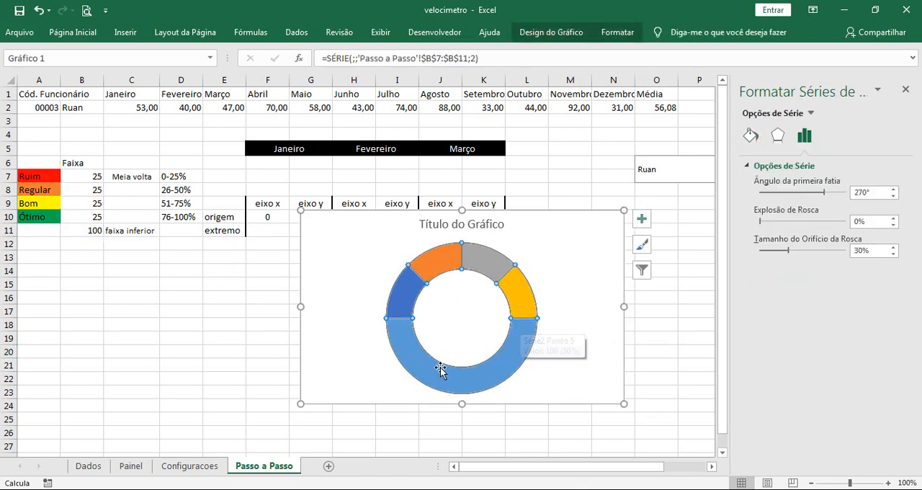
mouse_move(531, 325)
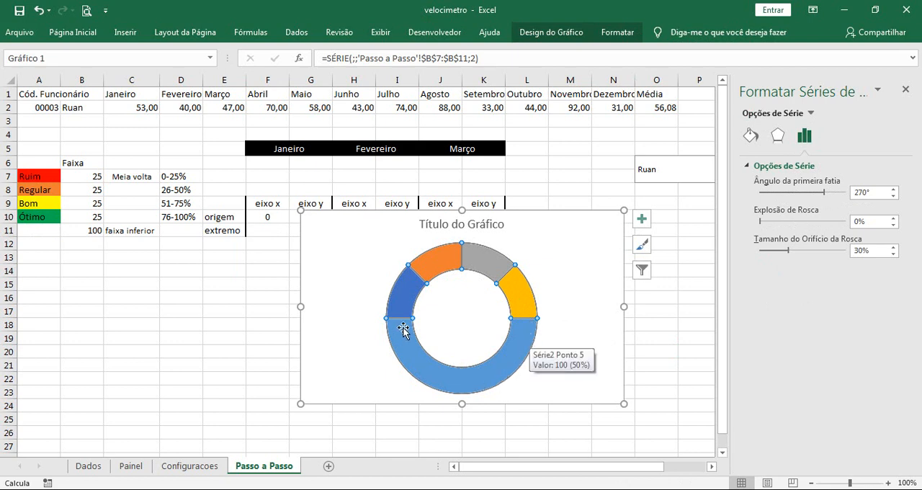
click(477, 376)
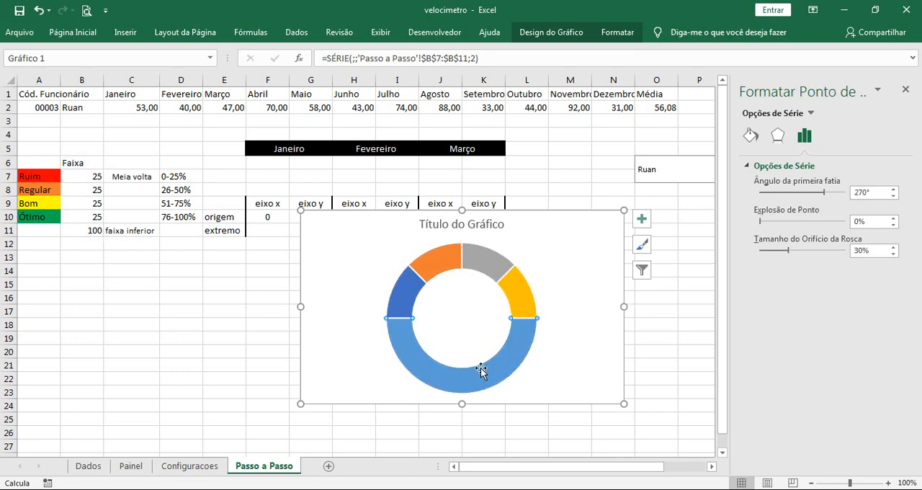
click(750, 137)
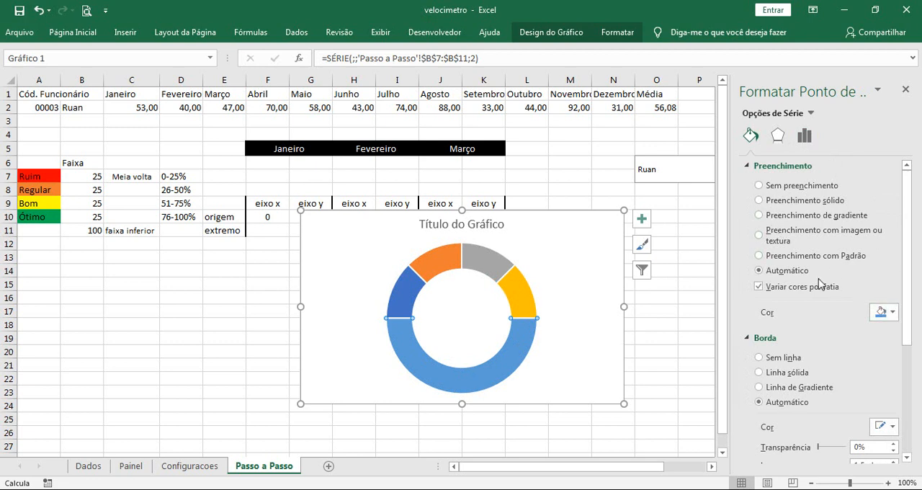
click(882, 312)
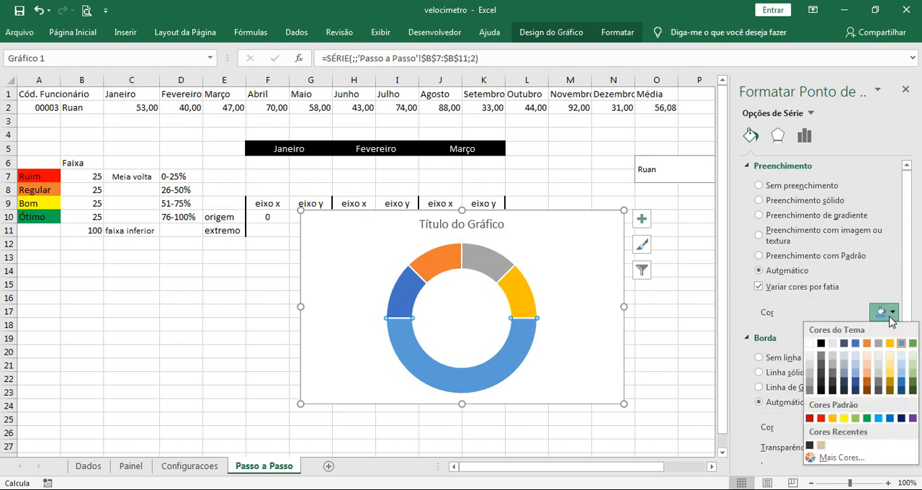
click(814, 348)
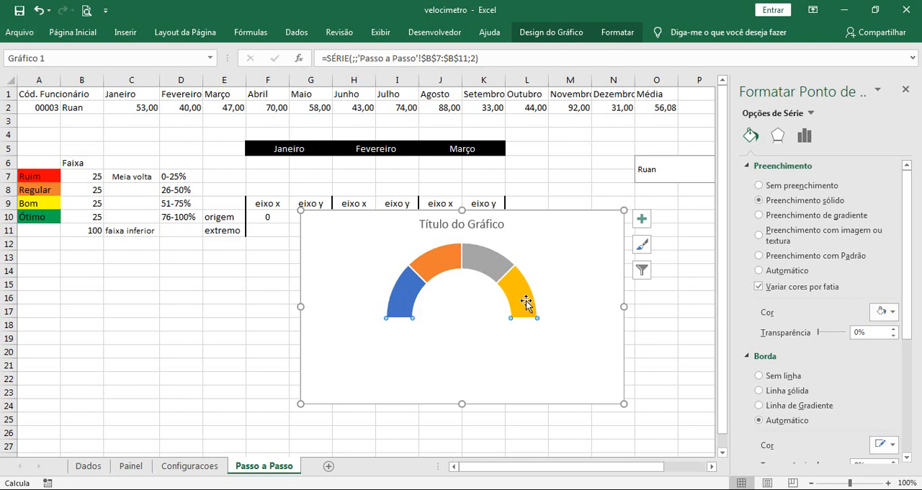
Fill the first slice of the half doughnut with red to match the Ruim label
click(405, 294)
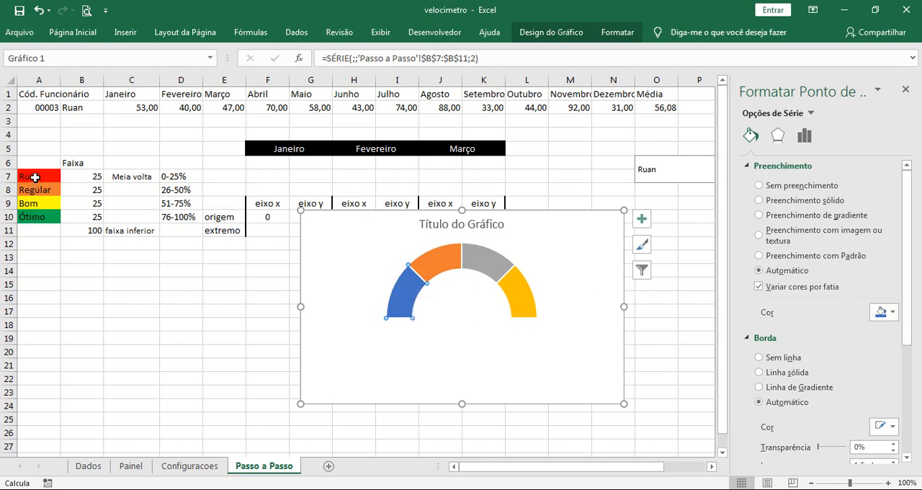
click(893, 312)
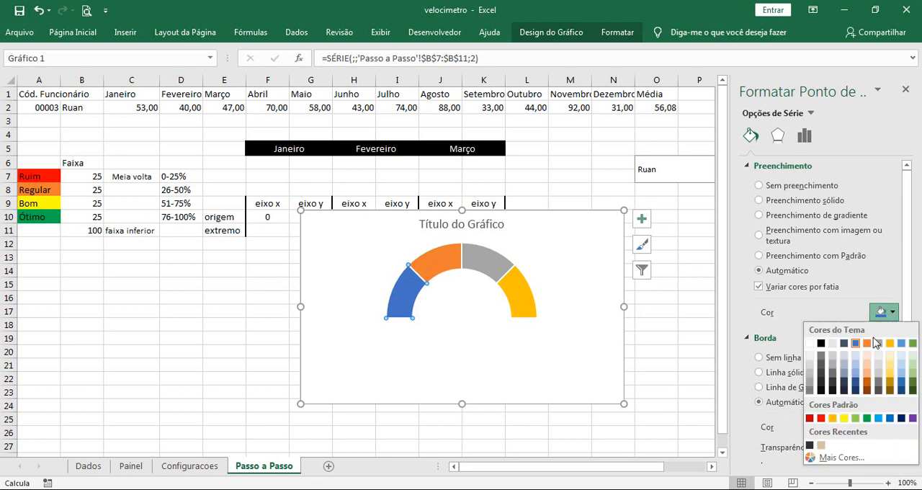
click(821, 419)
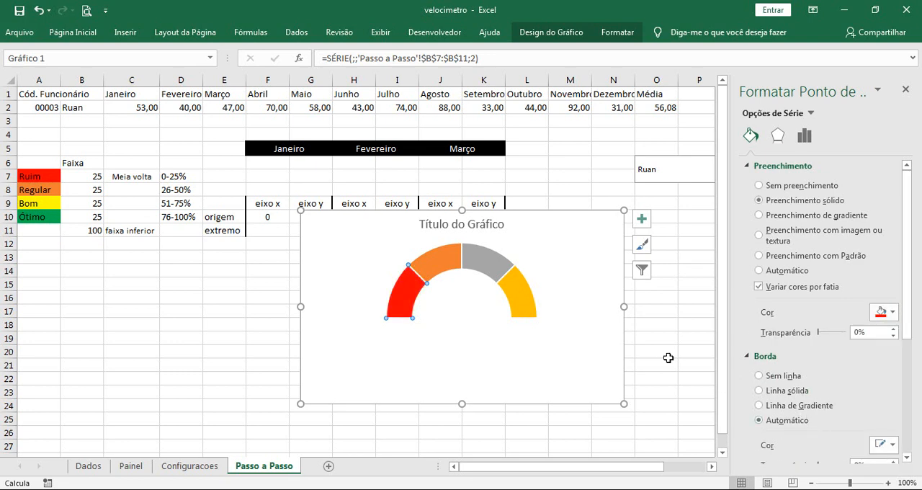
Fill the third slice of the half doughnut with yellow to match the Bom label
click(440, 268)
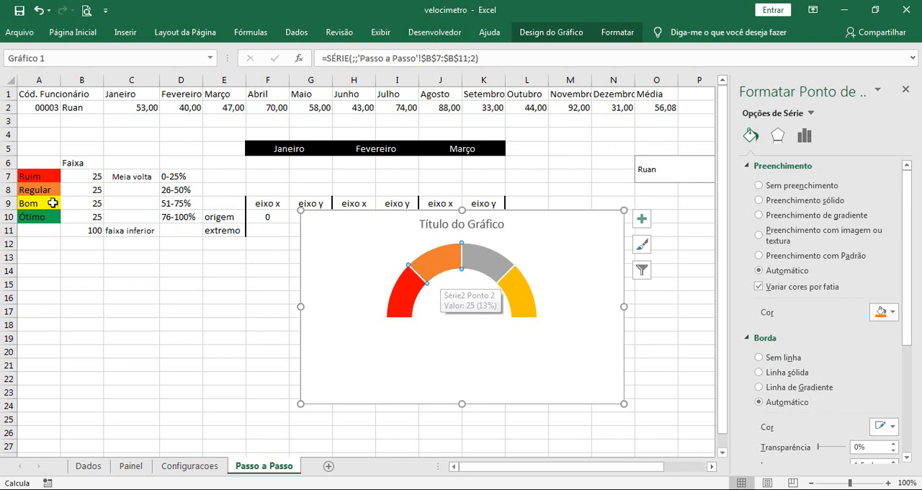
click(490, 265)
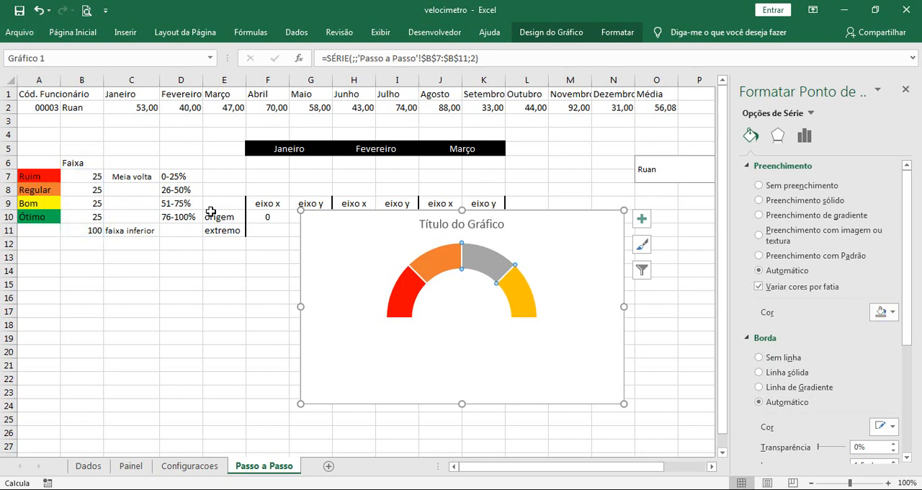
click(887, 313)
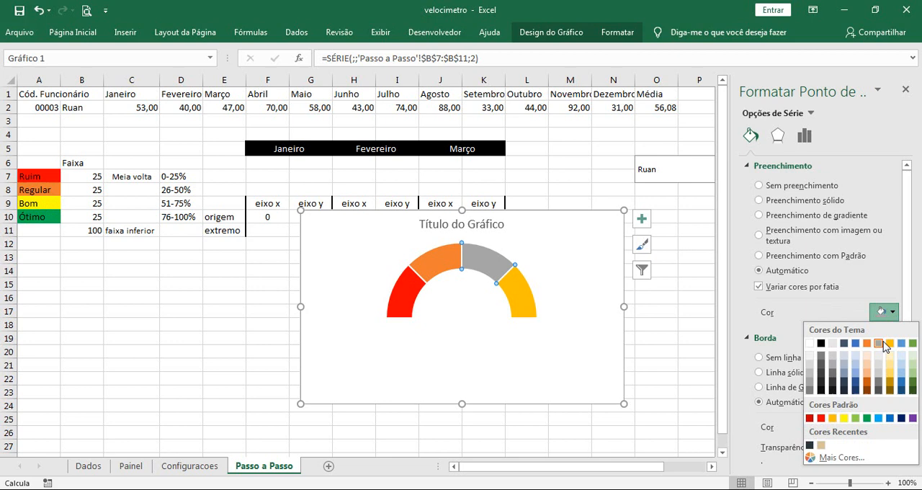
click(844, 419)
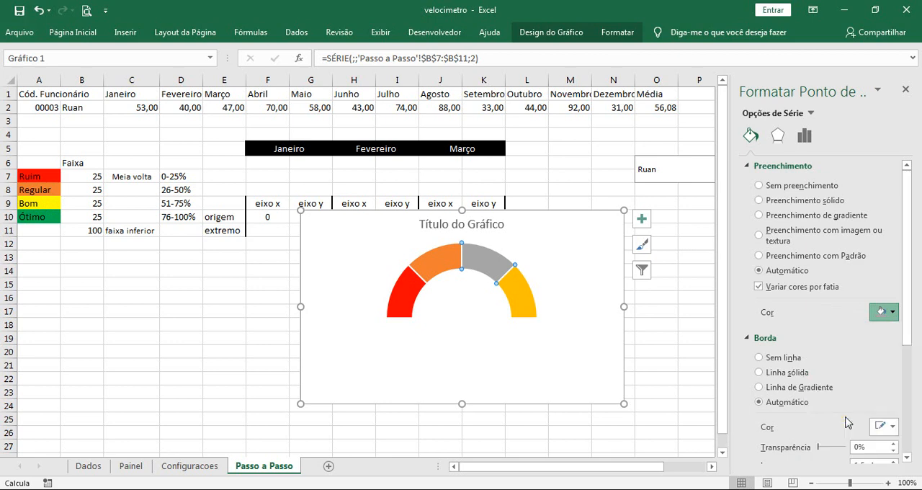
Fill the fourth slice of the half doughnut with green to match the Ótimo label
click(516, 298)
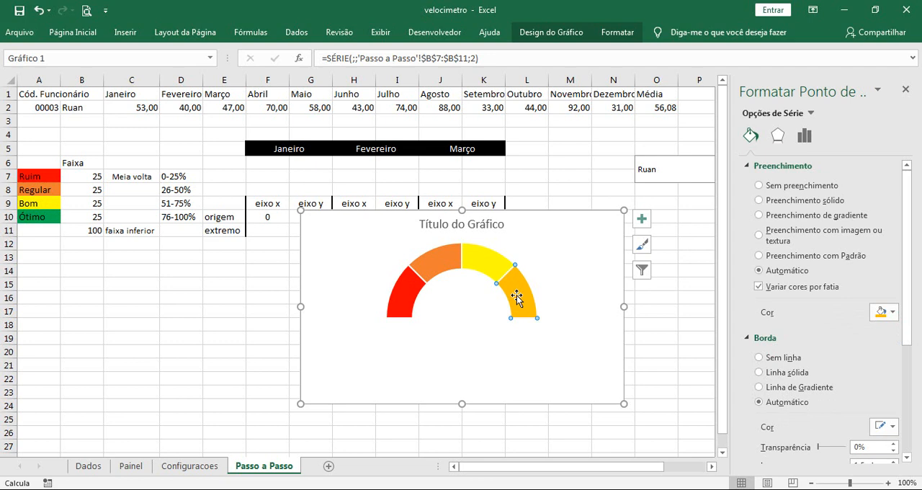
click(894, 314)
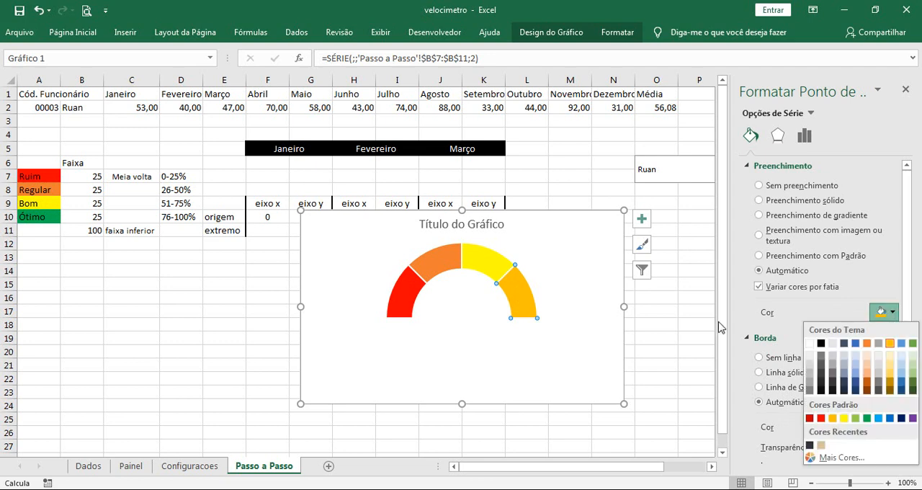
click(868, 418)
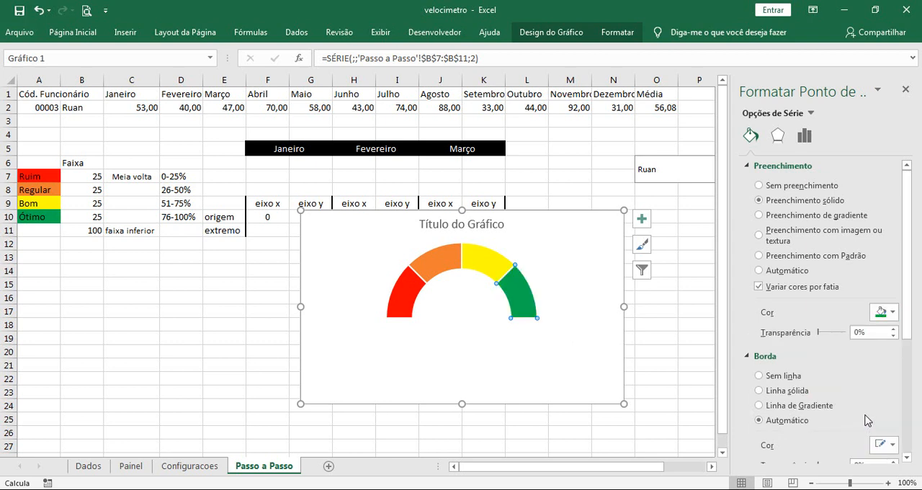
Close the formatting pane and move the chart below the eixo x and eixo y table so the table is uncovered
click(906, 90)
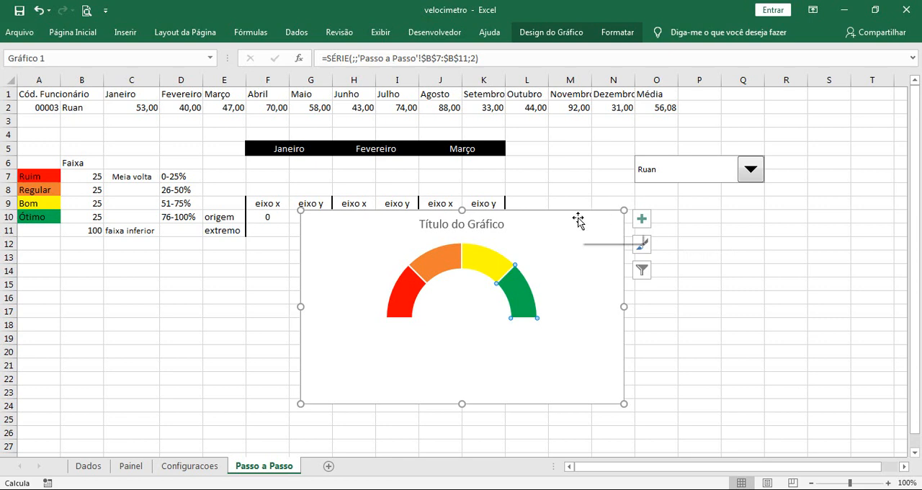
drag(578, 218, 655, 255)
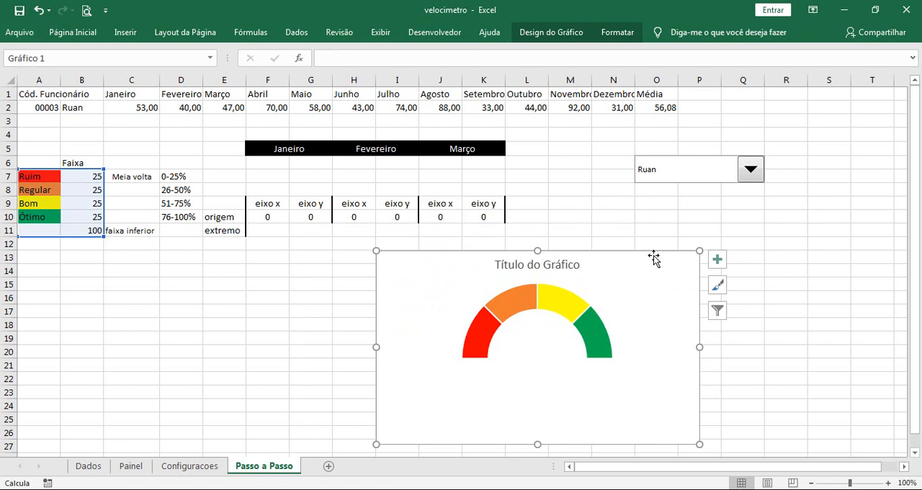
click(275, 206)
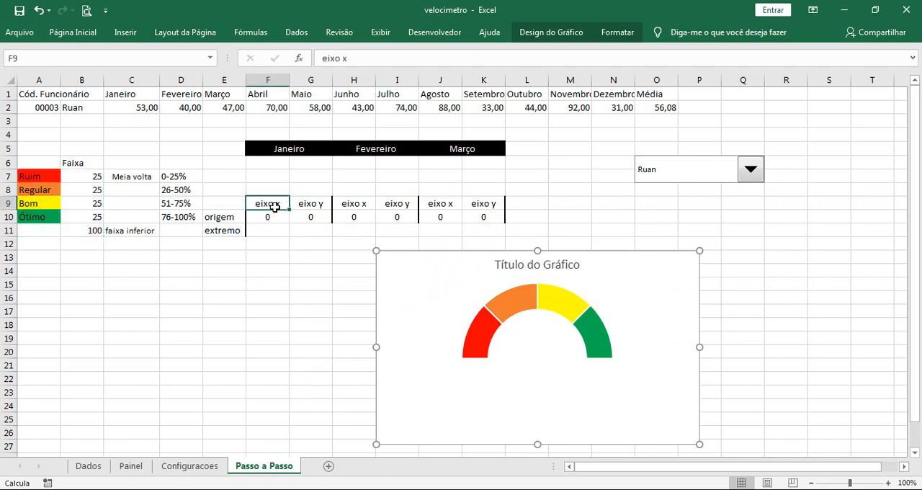
click(305, 205)
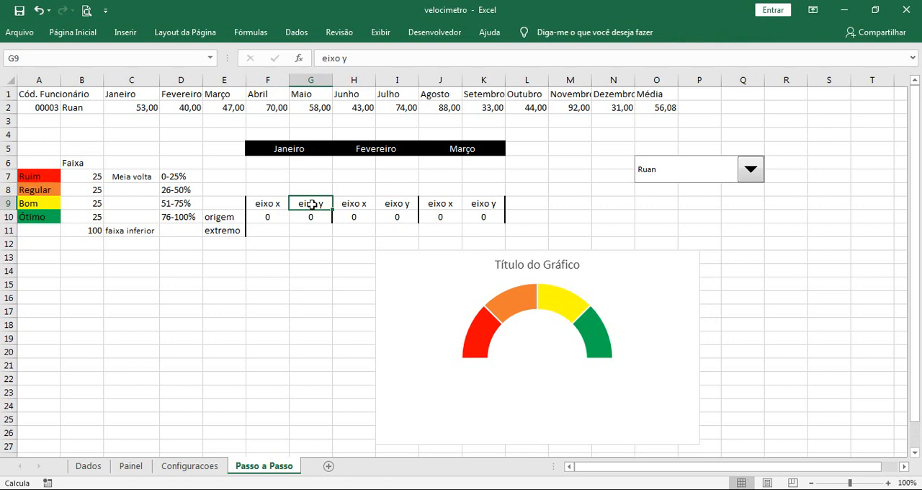
click(272, 217)
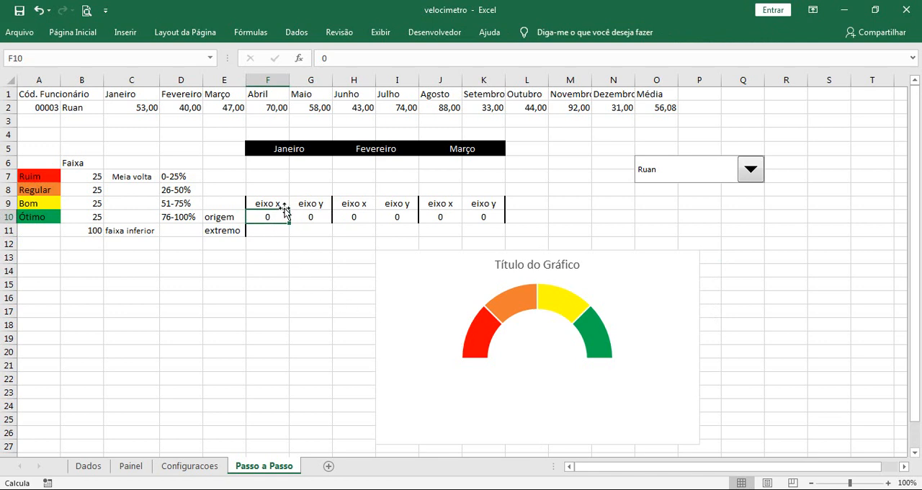
click(278, 230)
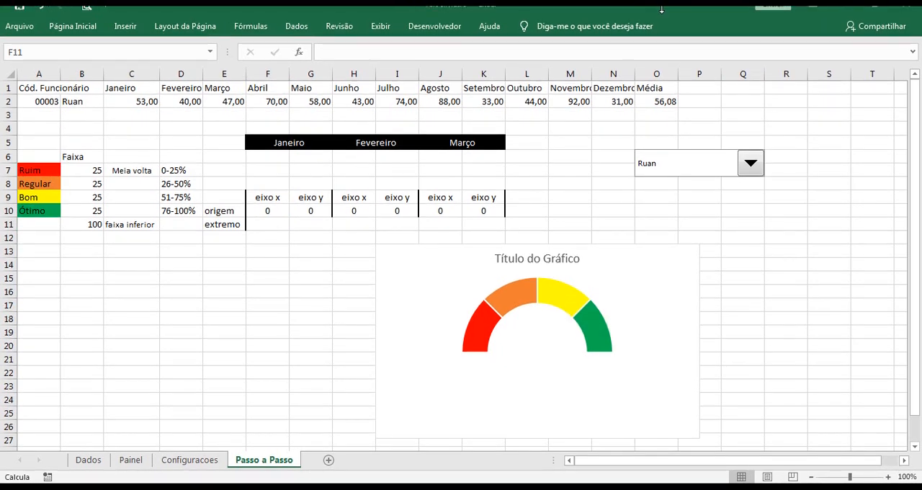
Link cell F7, under the Janeiro heading, to the January value with the formula =C2
click(273, 171)
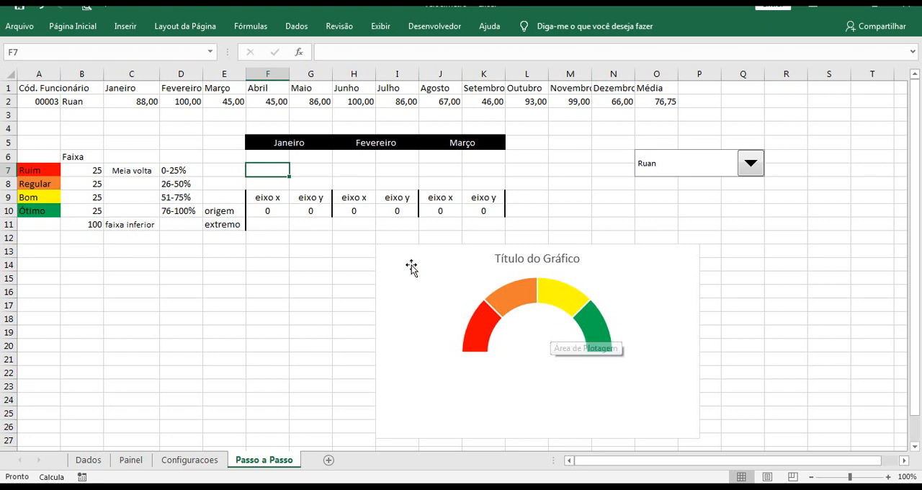
text(=)
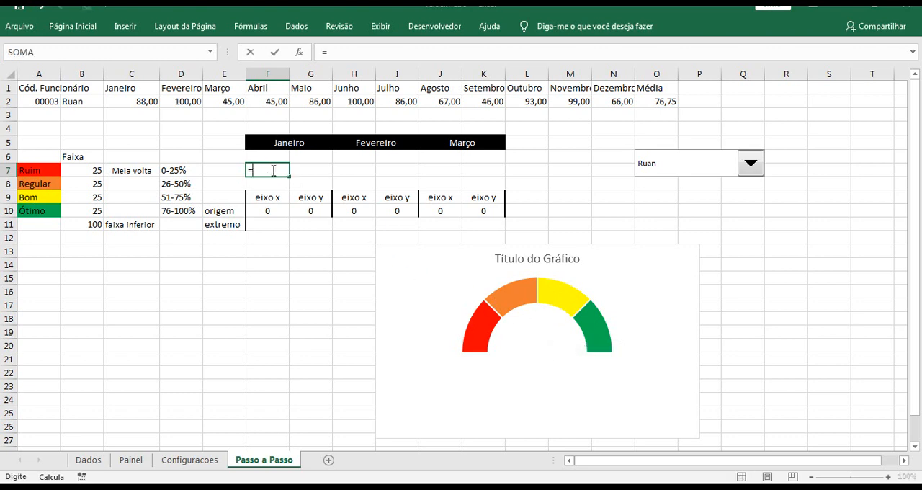
click(141, 102)
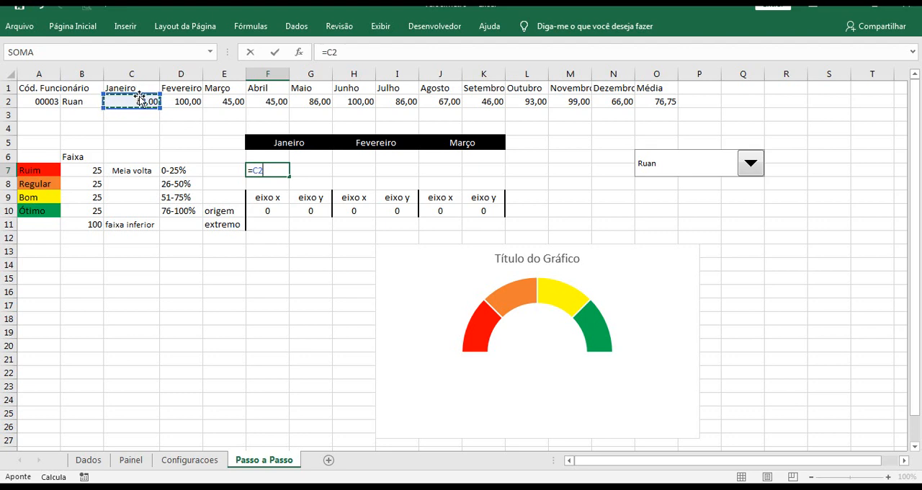
key(Return)
click(277, 171)
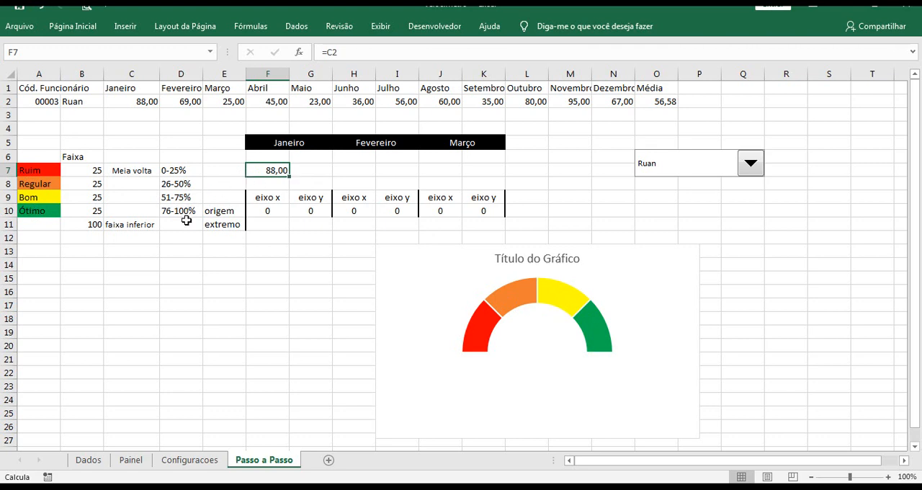
drag(176, 170, 185, 210)
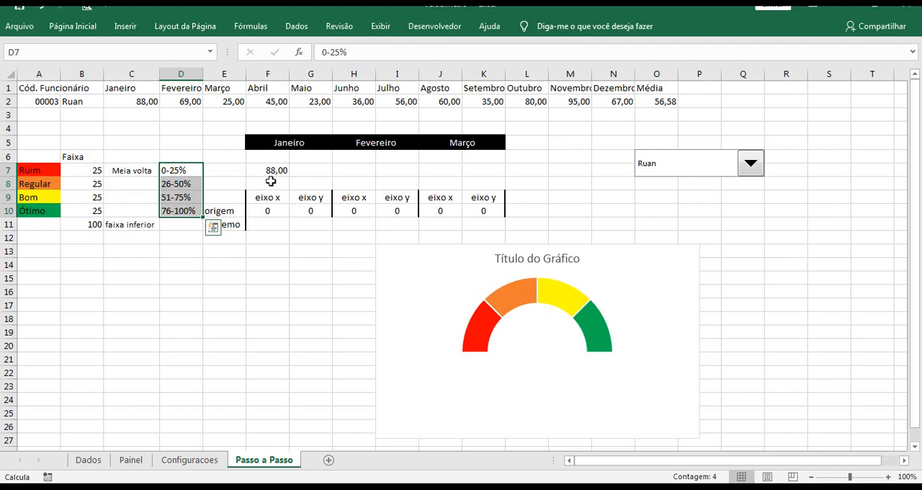
drag(177, 171, 179, 198)
click(172, 212)
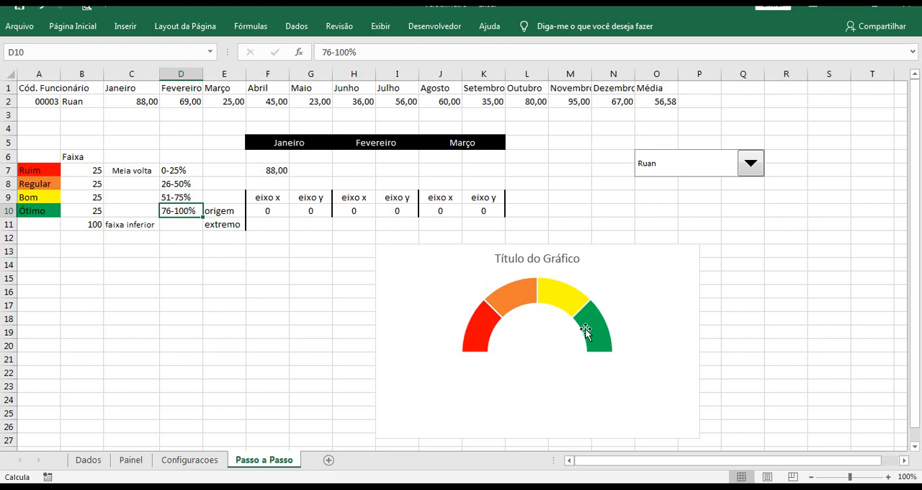
mouse_move(588, 331)
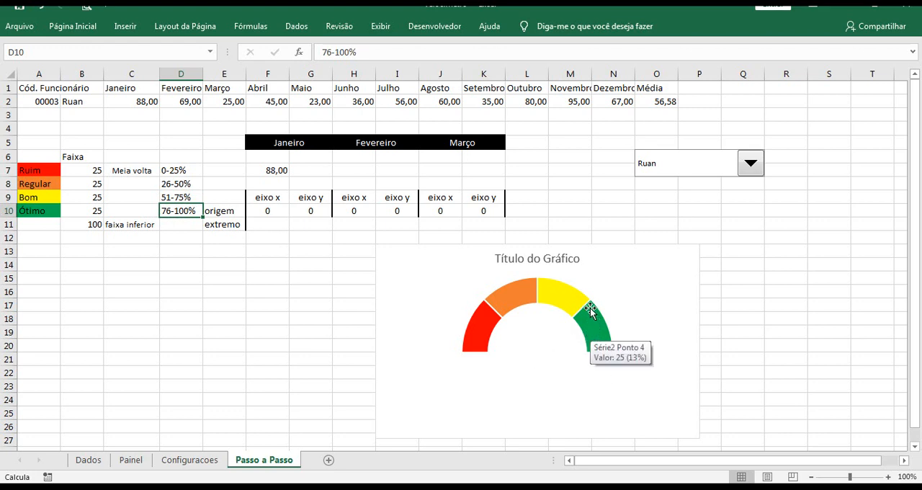
Begin an SE formula in G7 that tests F7<=D7 and returns "Ruim" when true
click(310, 170)
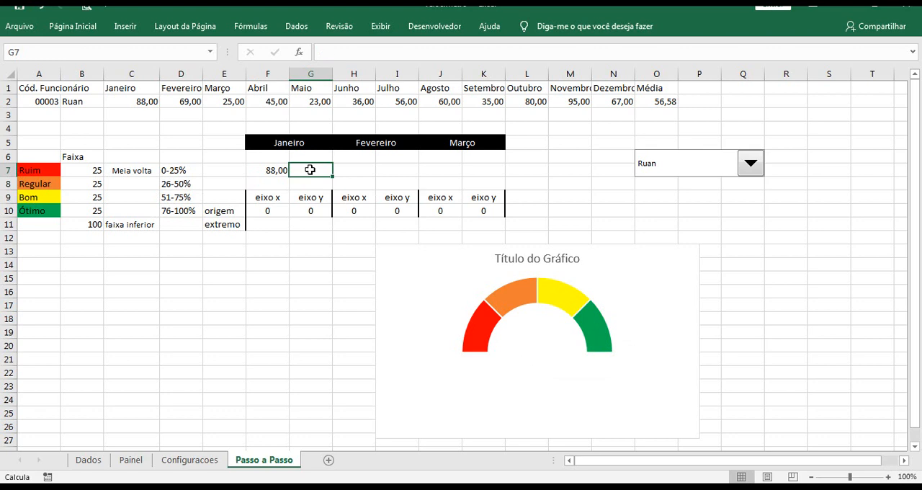
text(=)
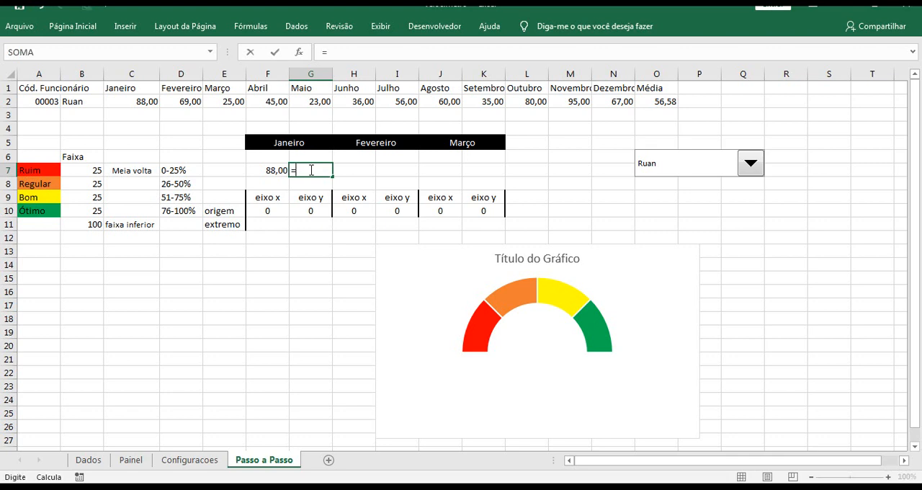
text(se)
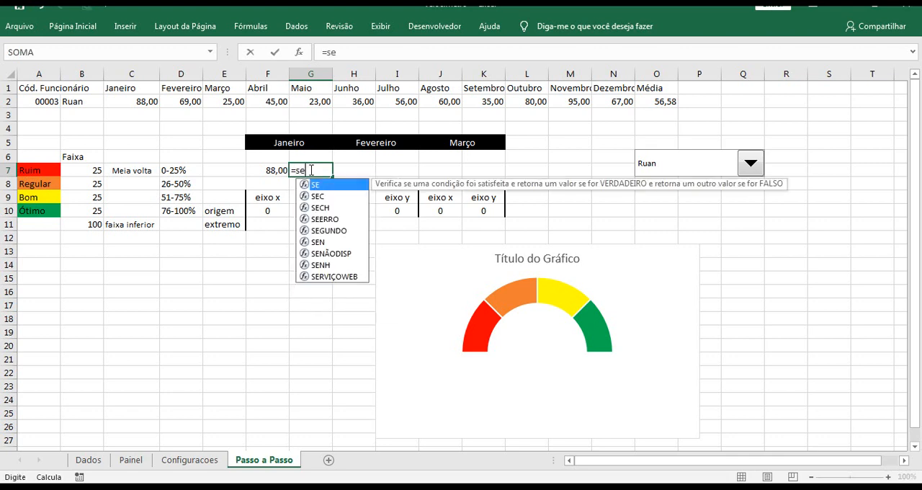
double_click(323, 185)
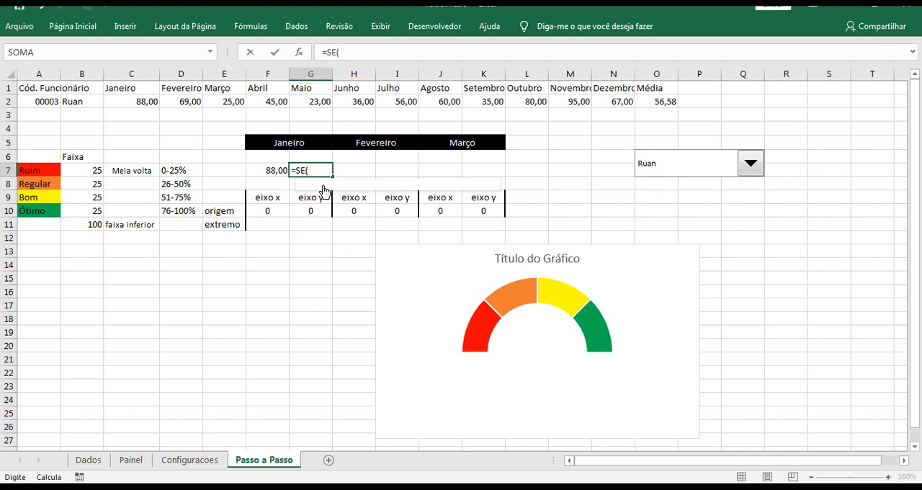
click(276, 171)
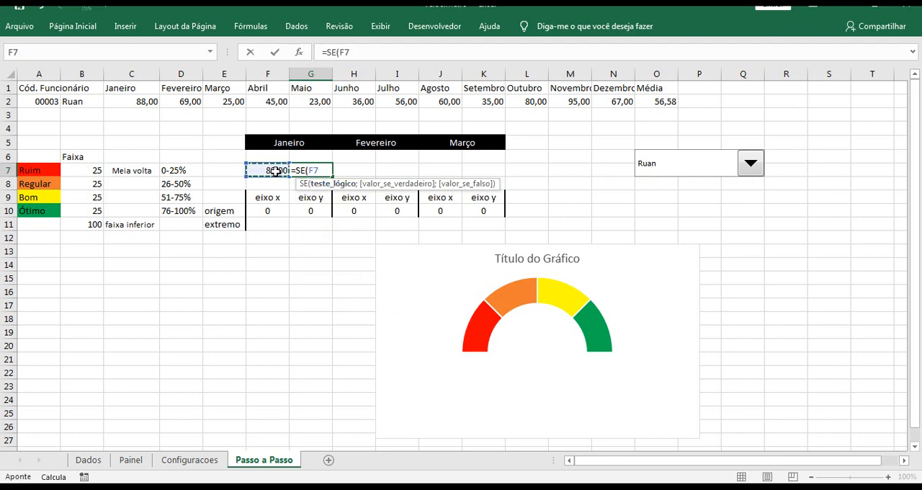
text(<=)
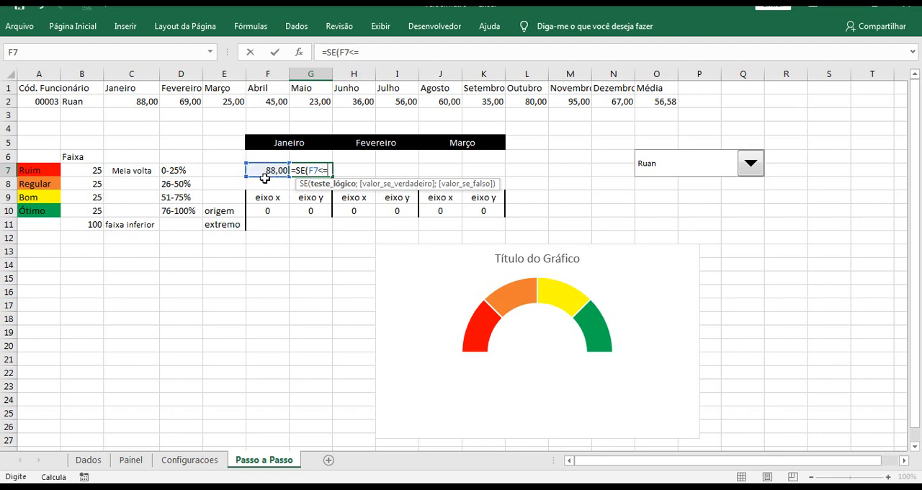
click(179, 171)
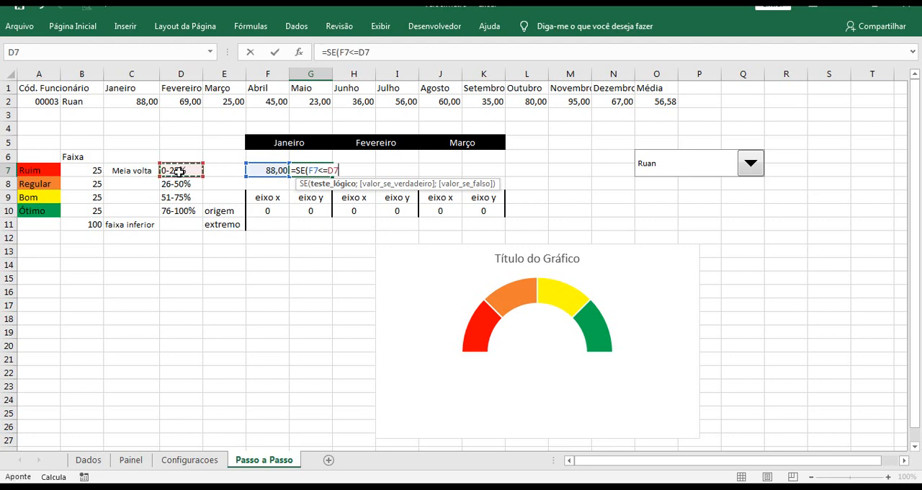
text(;)
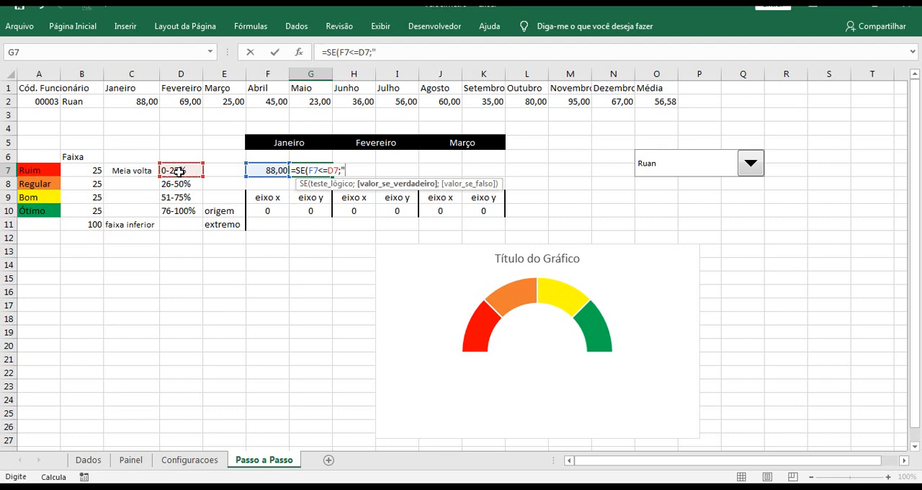
text("Ruim";)
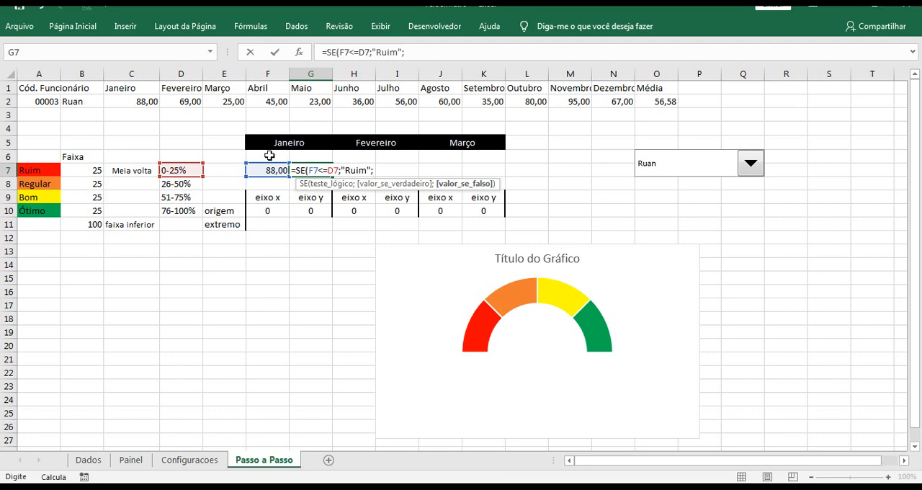
Replace the D7 reference in the G7 formula's logical test with the number 25
click(361, 52)
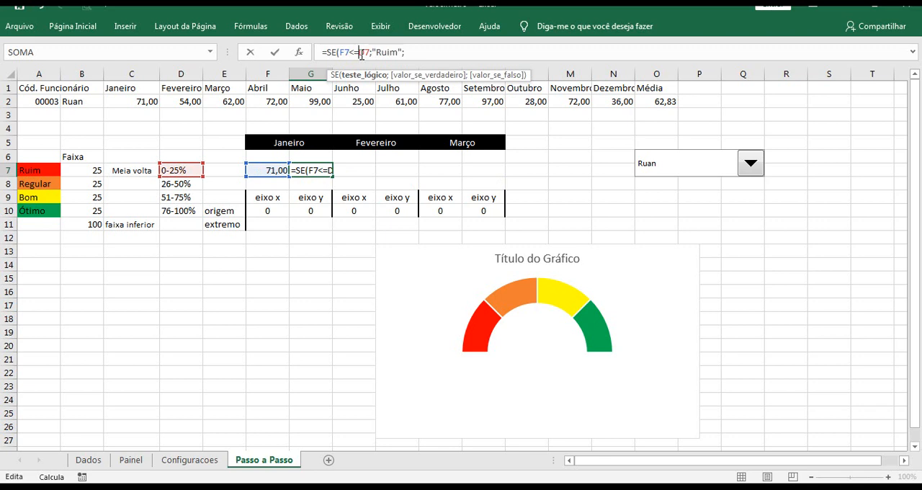
click(314, 170)
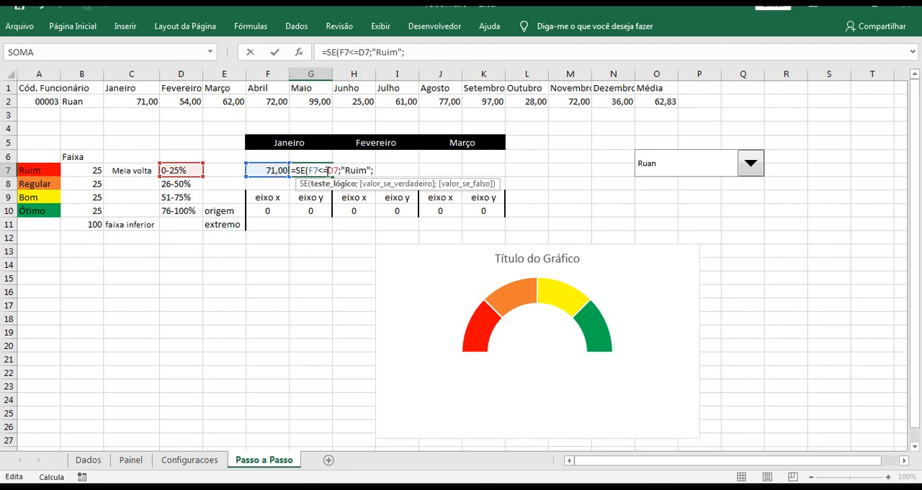
drag(328, 170, 338, 170)
text(25)
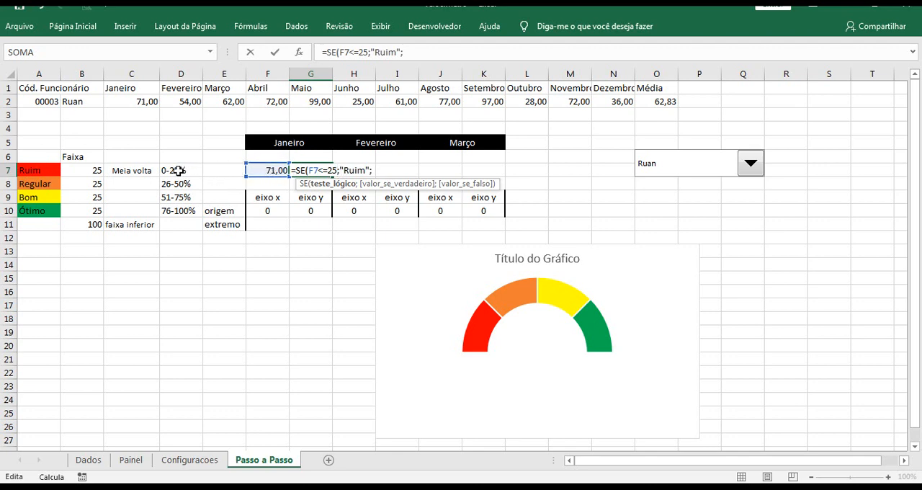
Nest a second SE in the G7 formula that tests F7<=50 and returns "Regular" when true
click(373, 170)
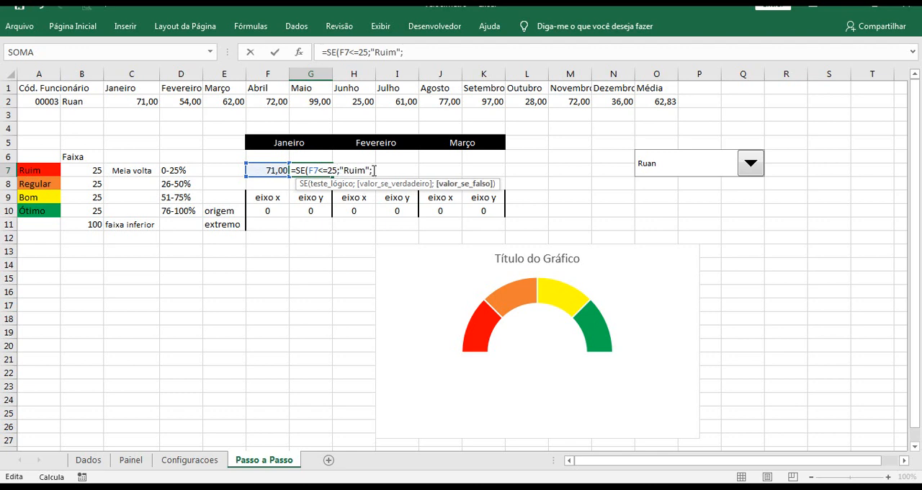
text(se)
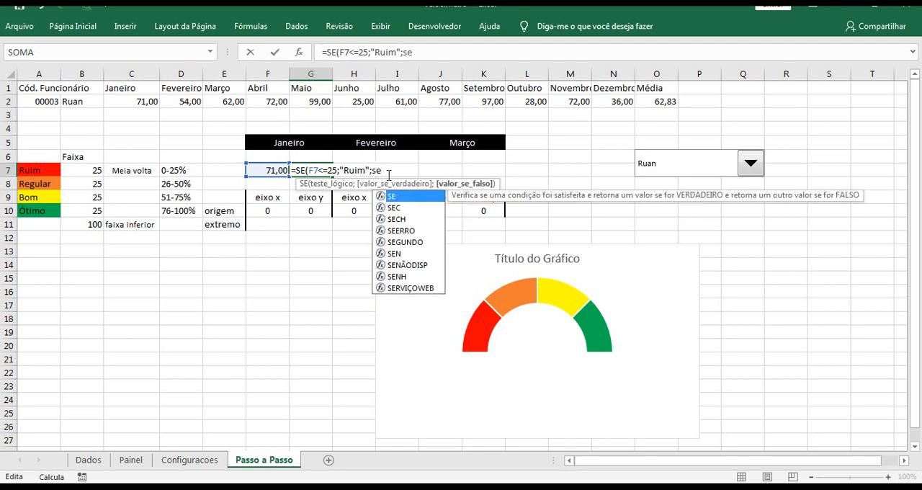
text(()
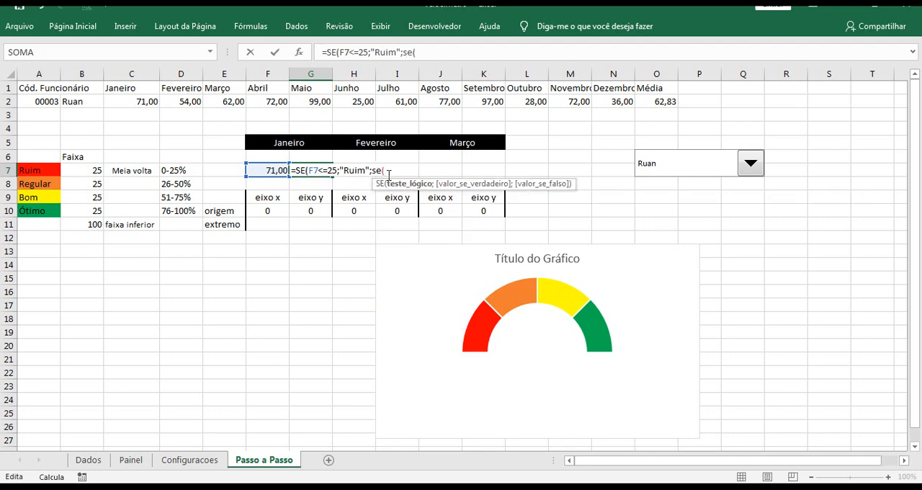
click(277, 171)
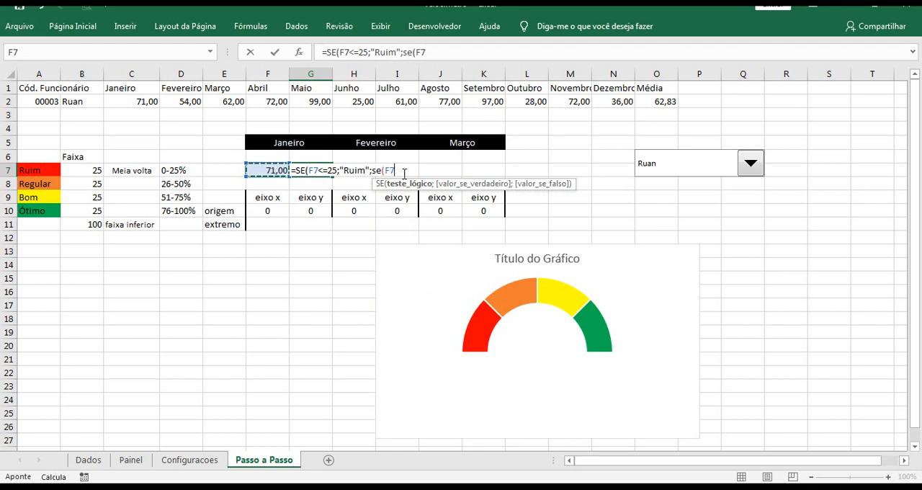
text(<=)
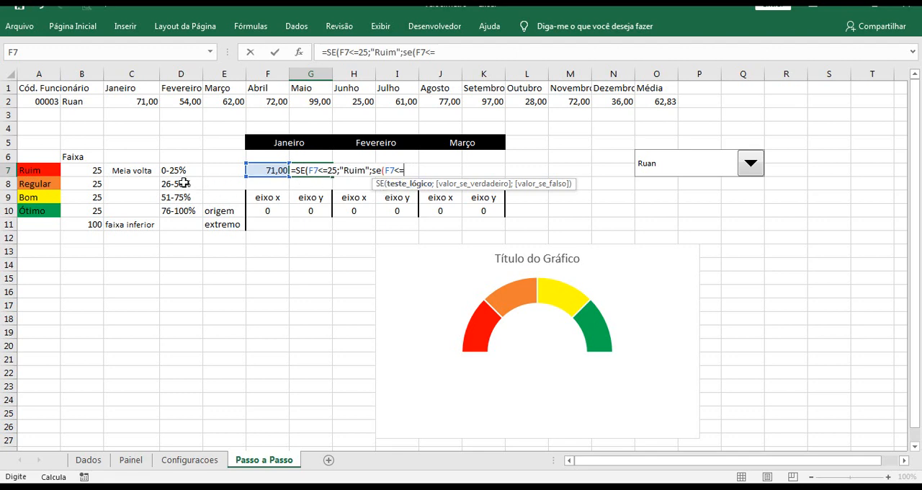
text(50)
text(;")
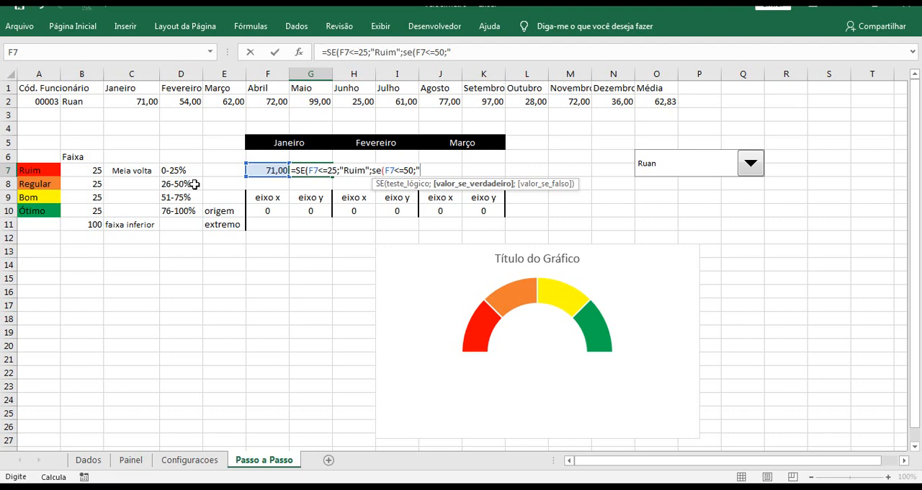
text(Regular";)
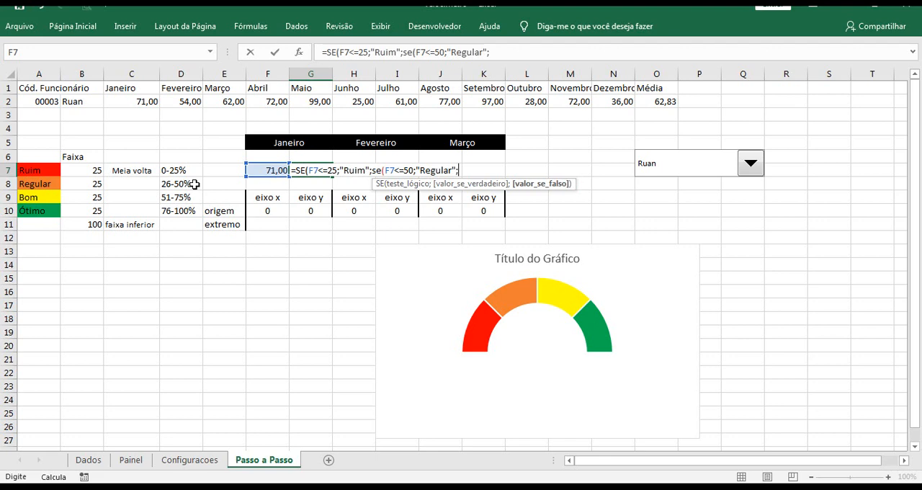
text(se)
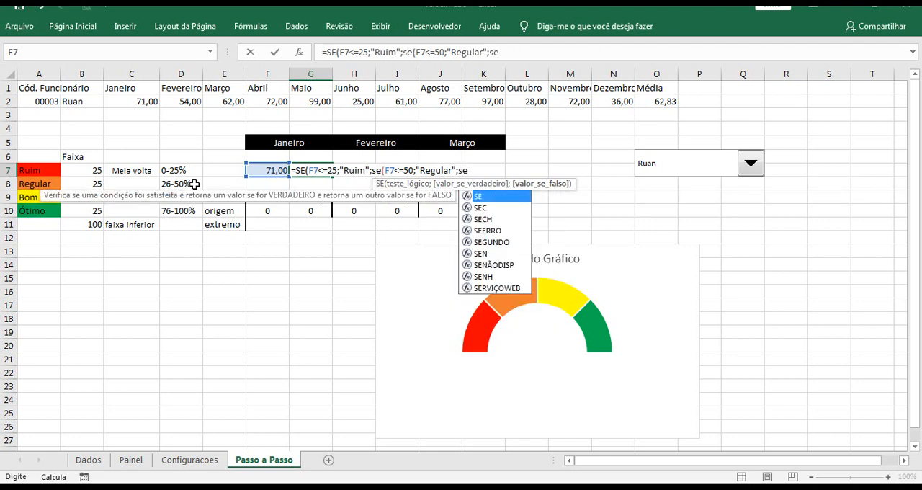
Nest a third SE in the G7 formula that tests F7<=75 and returns "Bom" when true
double_click(483, 197)
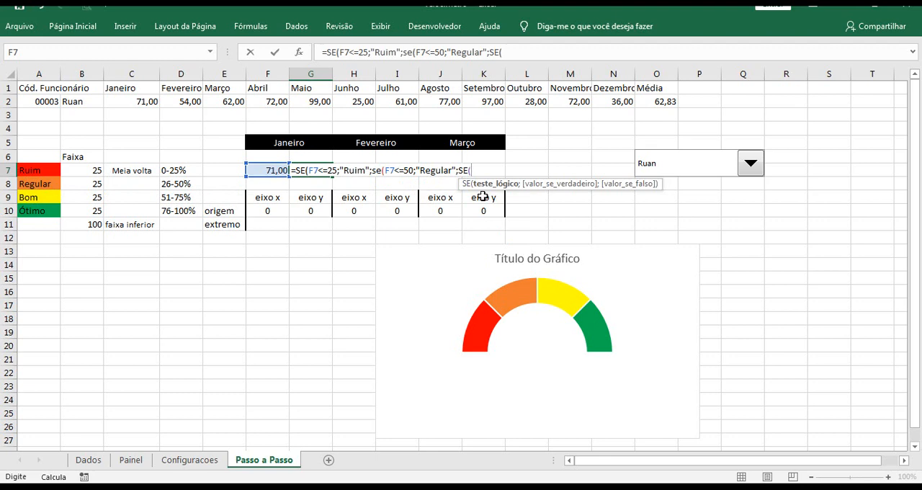
click(276, 170)
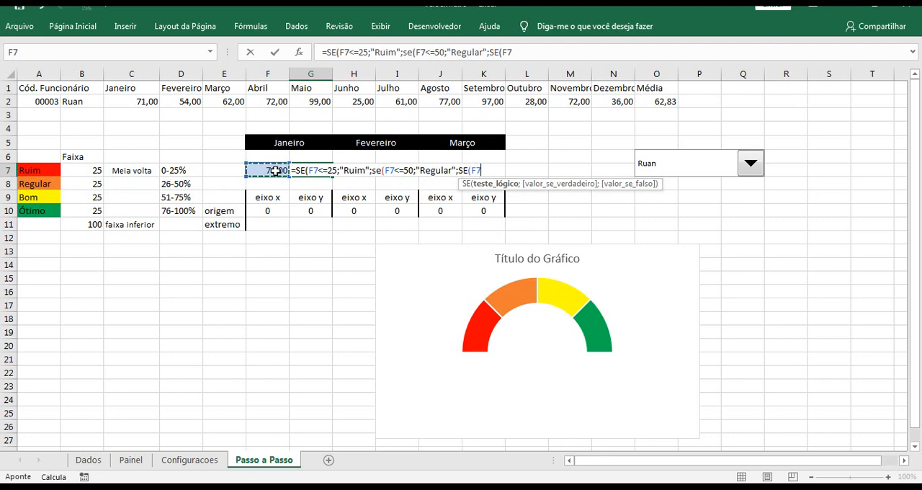
text(<=)
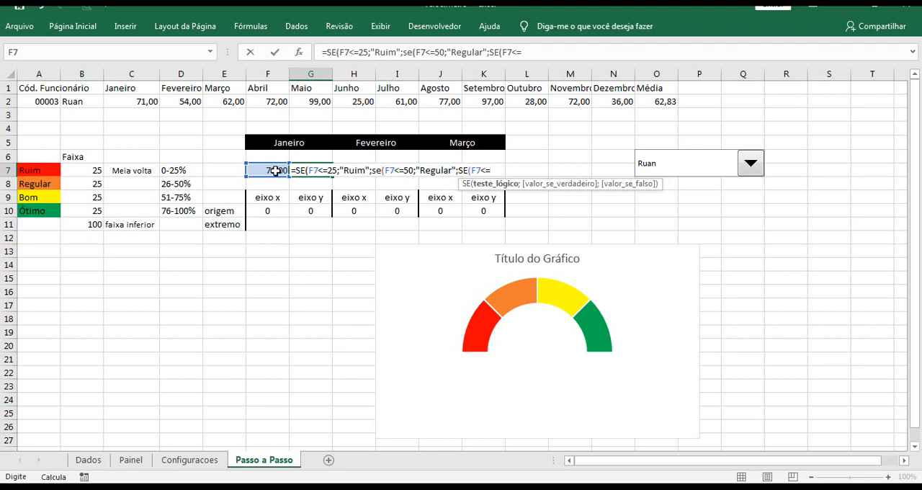
text(75)
text(;)
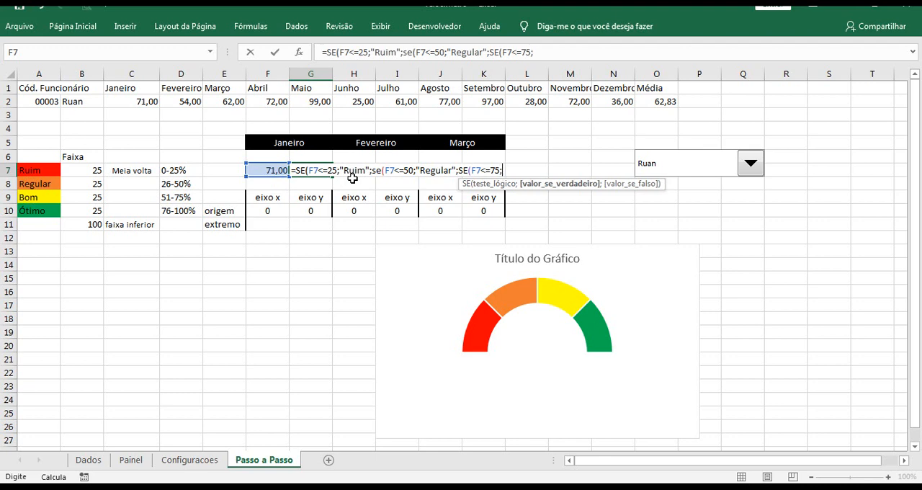
text("Bomj)
click(529, 171)
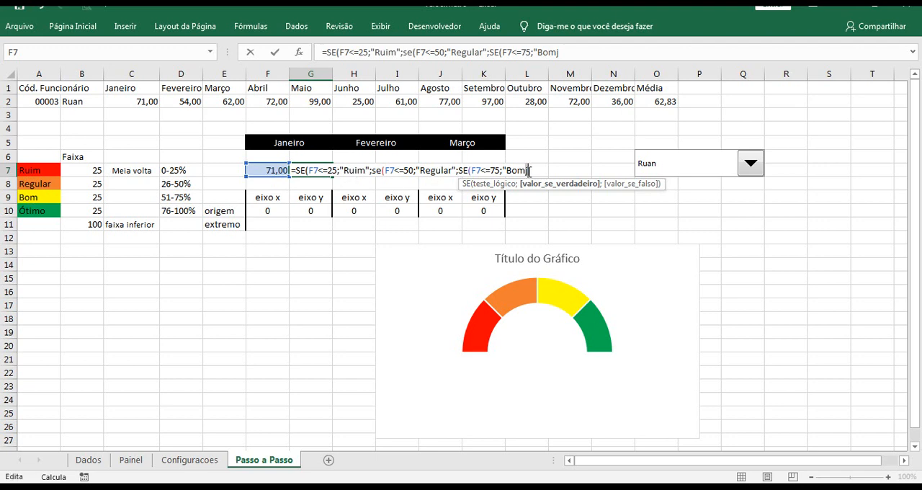
key(BackSpace)
text(";)
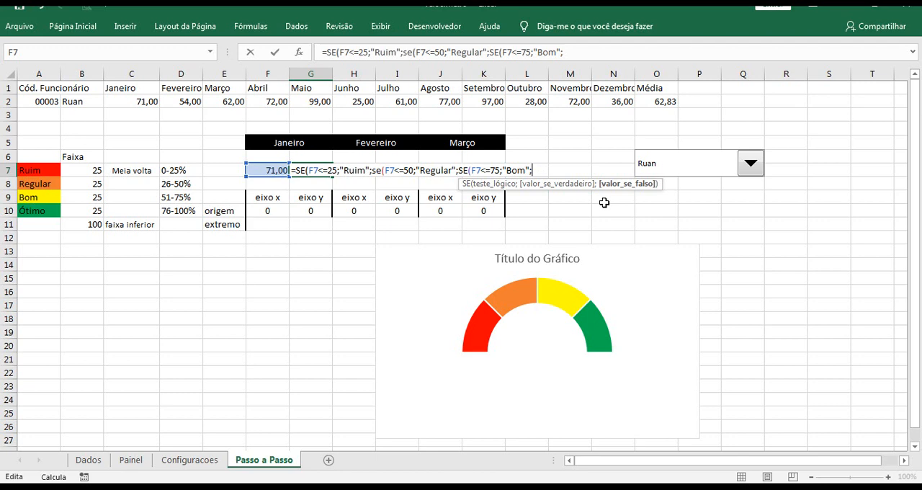
Nest a fourth SE in the G7 formula that tests F7>75 and returns "Ótimo" when true
text(se)
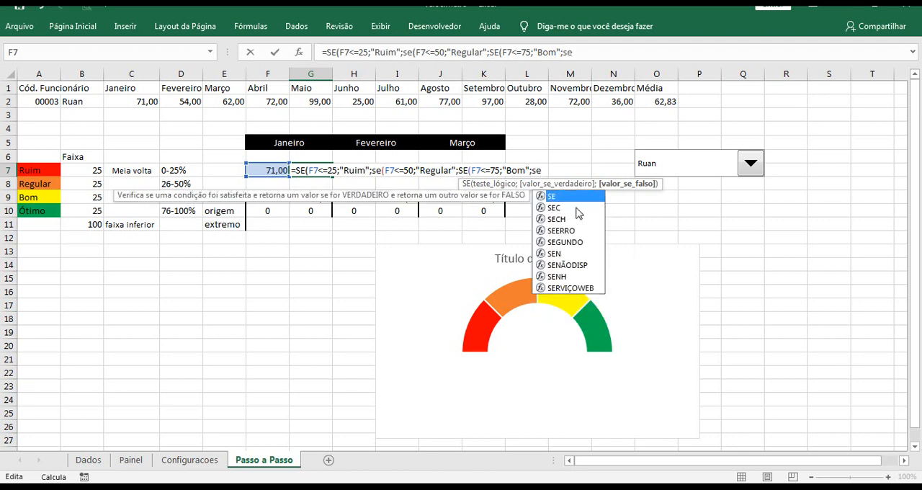
key(Tab)
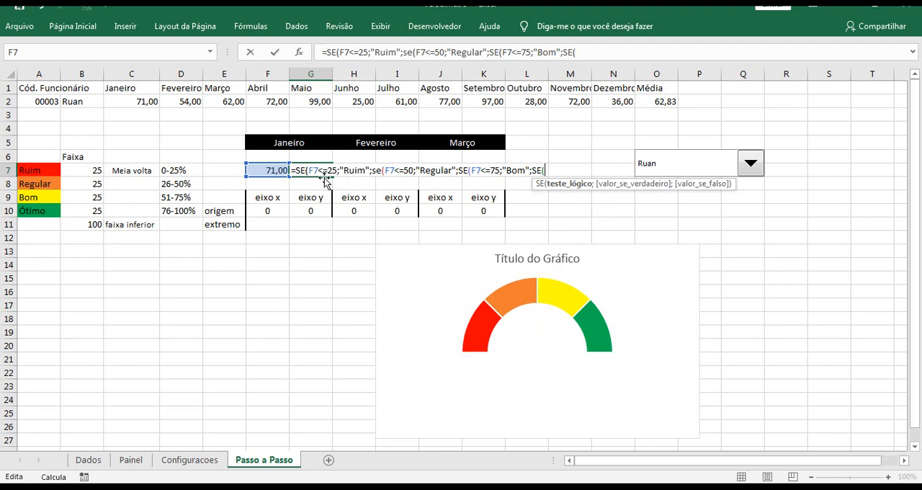
click(274, 168)
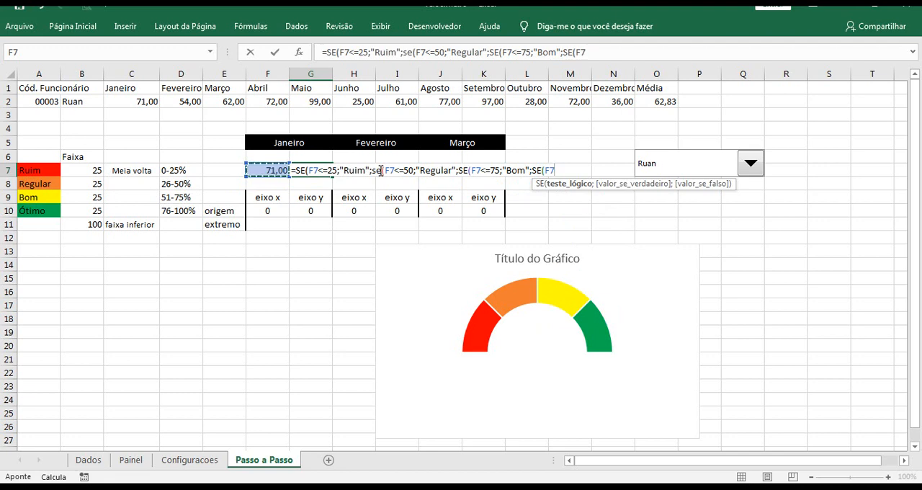
text(>75)
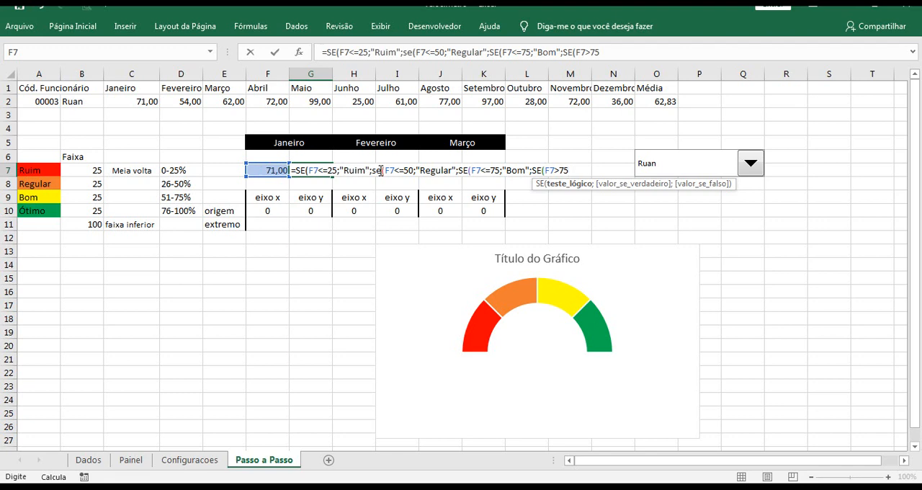
text(;)
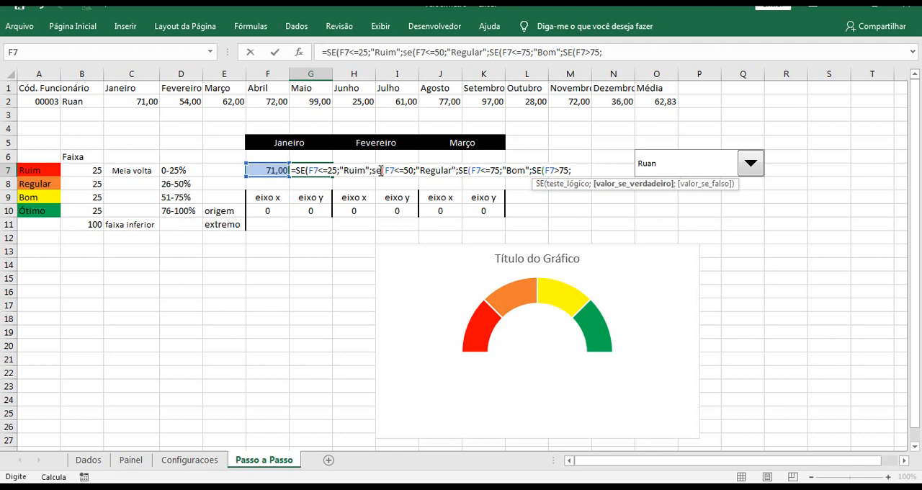
text(")
text(òtimo")
click(580, 170)
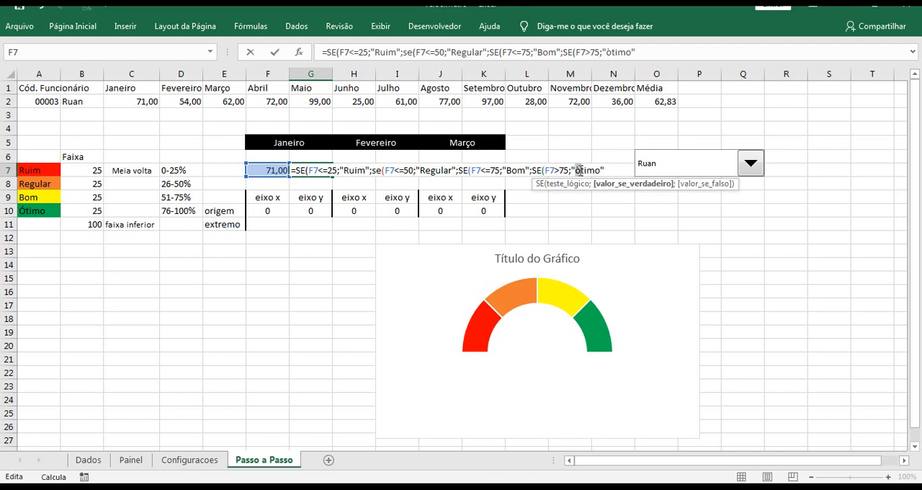
key(BackSpace)
text(Ótimo";)
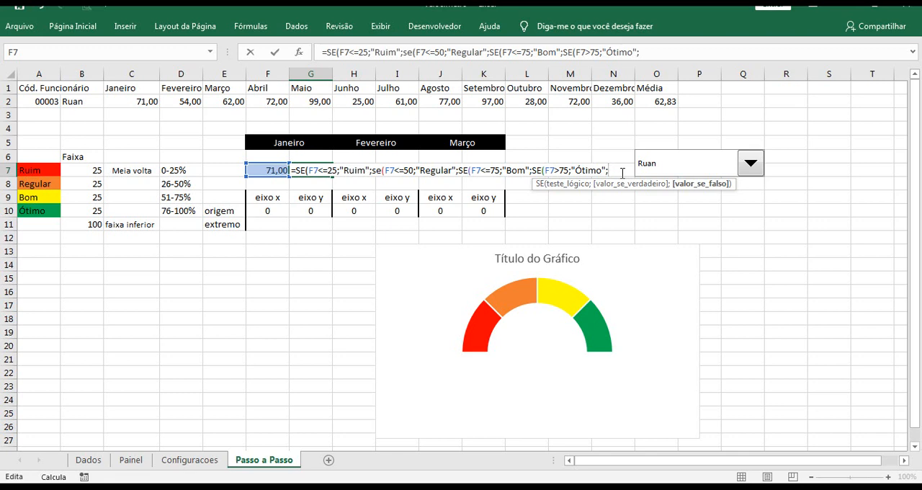
text(""))
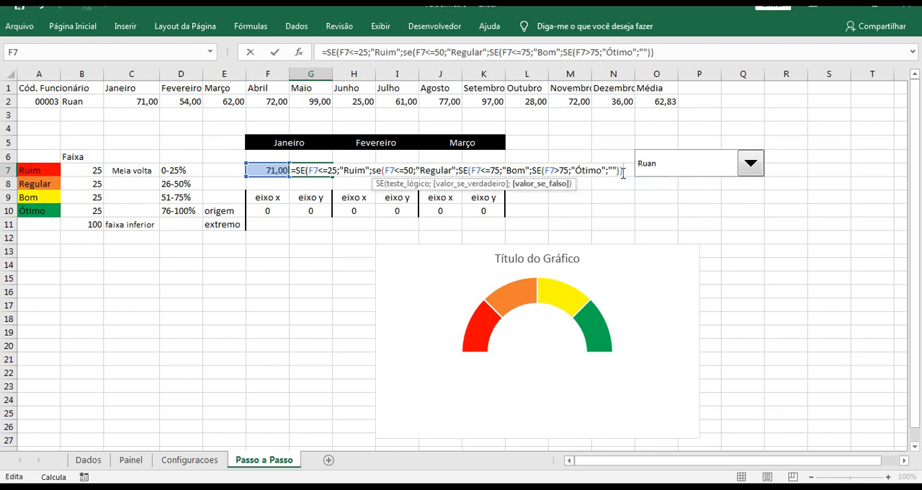
text())
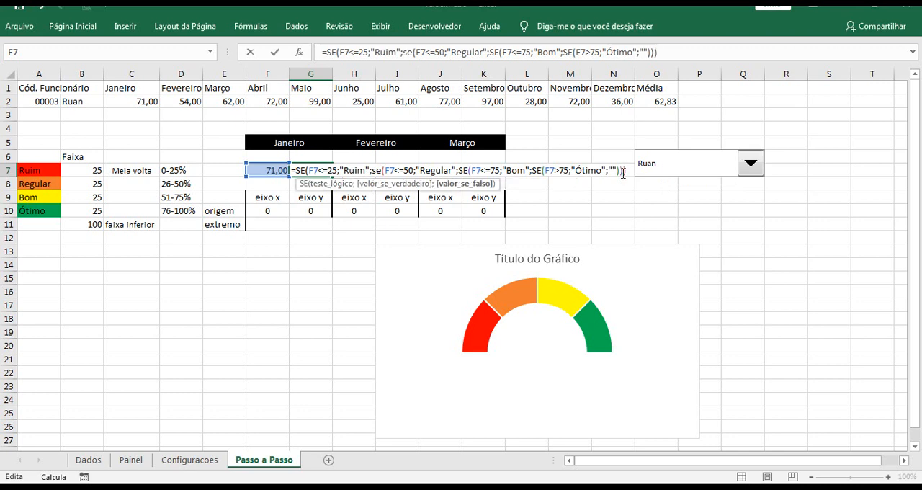
text())
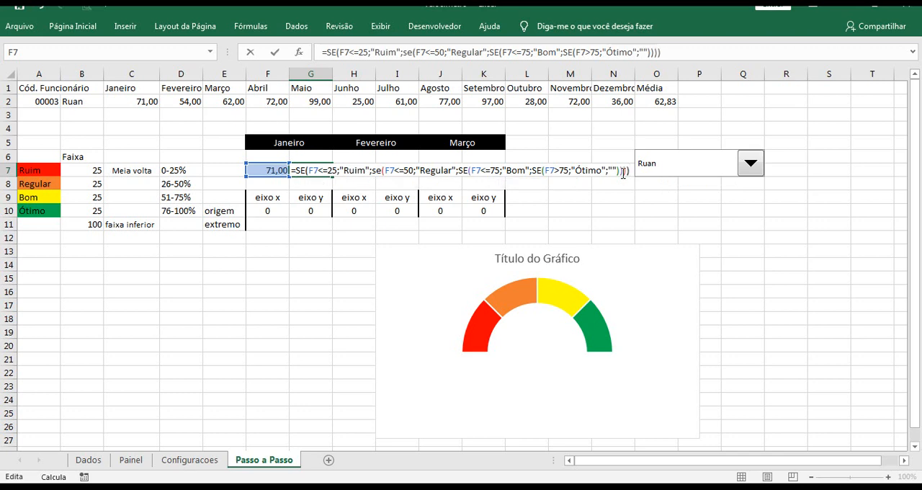
Finish the G7 formula with an empty text "" as the final false value, close all four SE functions and enter it
key(Return)
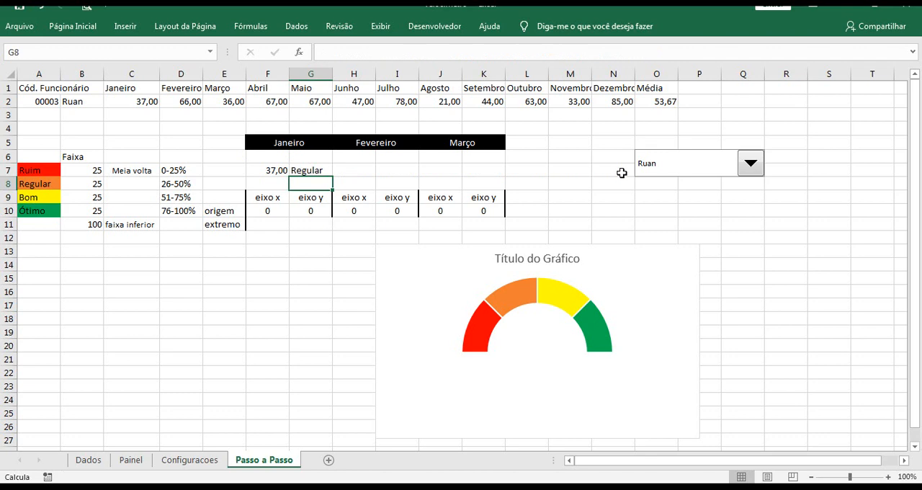
Test the G7 rating by selecting the first, second and third salesperson in turn in the combo box
click(309, 172)
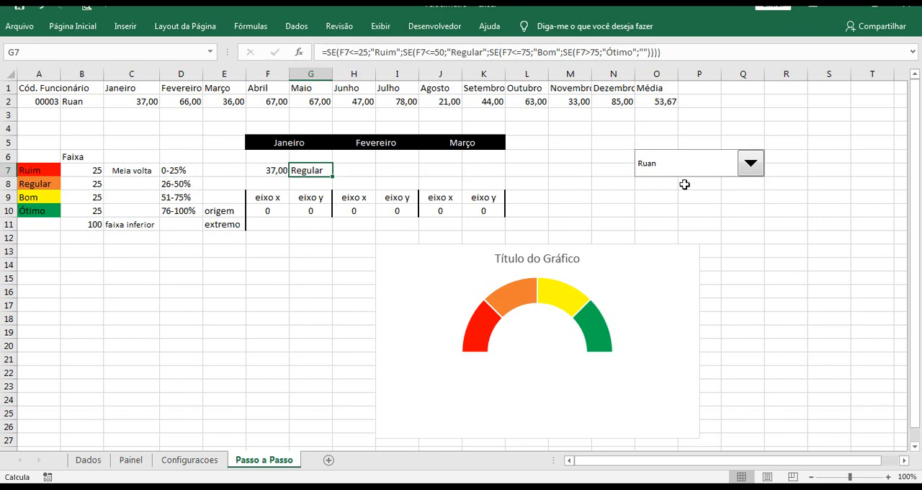
click(745, 170)
click(730, 181)
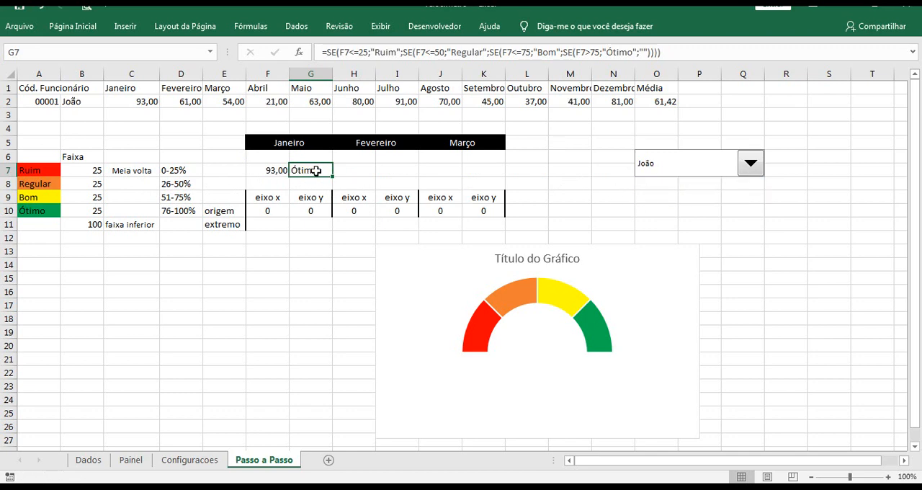
click(709, 173)
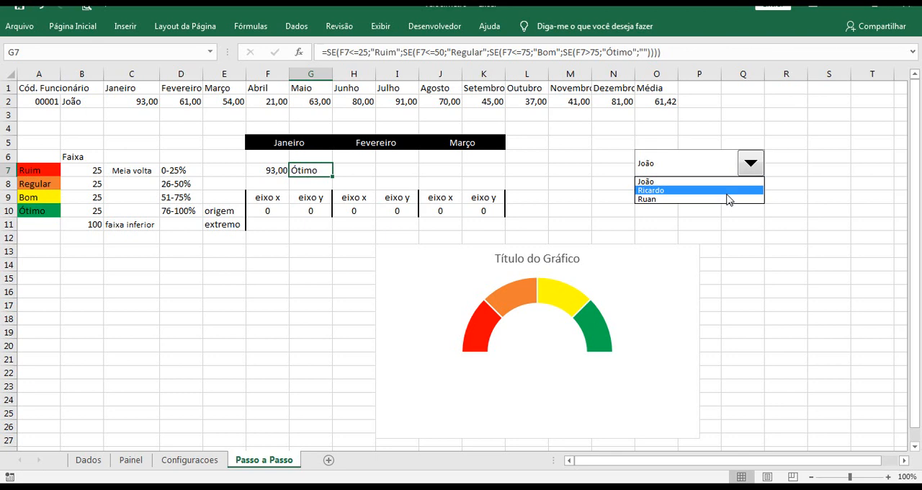
click(727, 193)
click(750, 170)
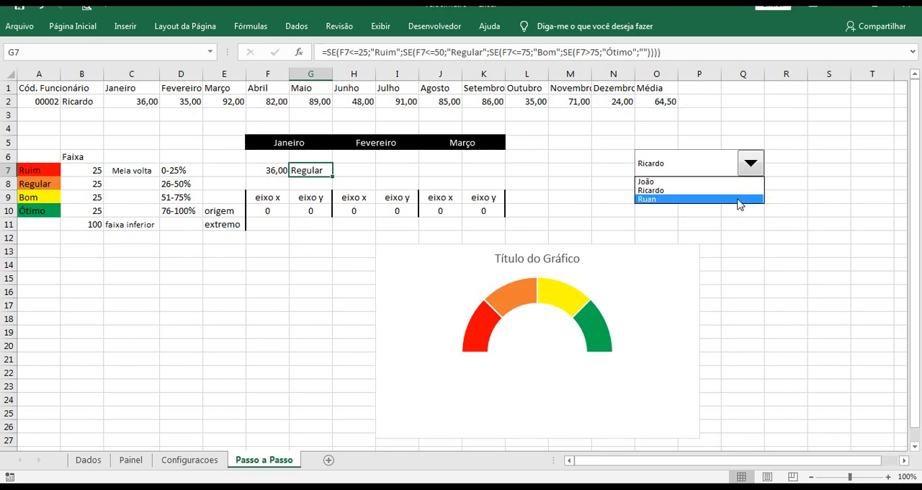
click(739, 200)
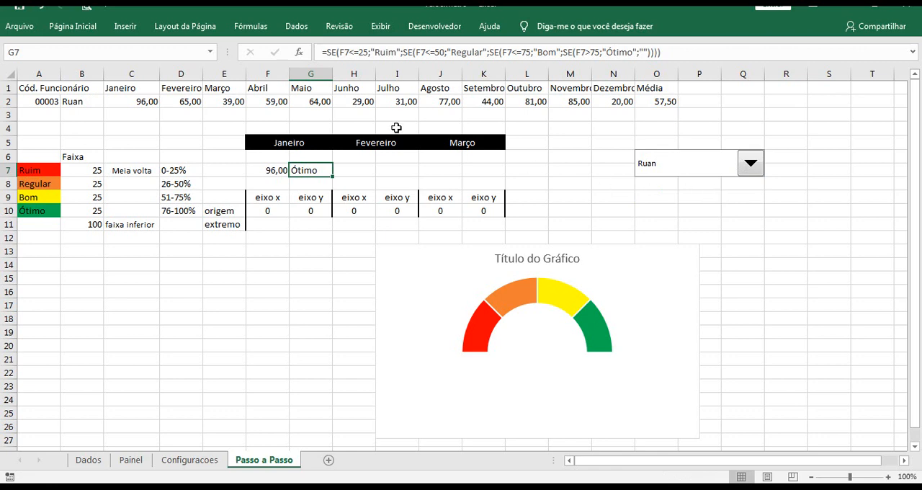
Inspect the formulas behind the Junho value in H2, cell D7 on the Dados sheet and F7 on Passo a Passo
click(356, 102)
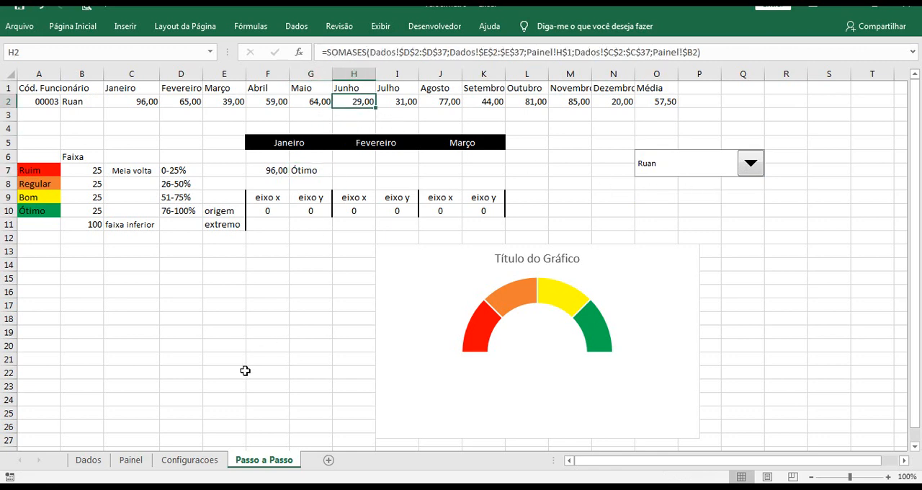
click(89, 461)
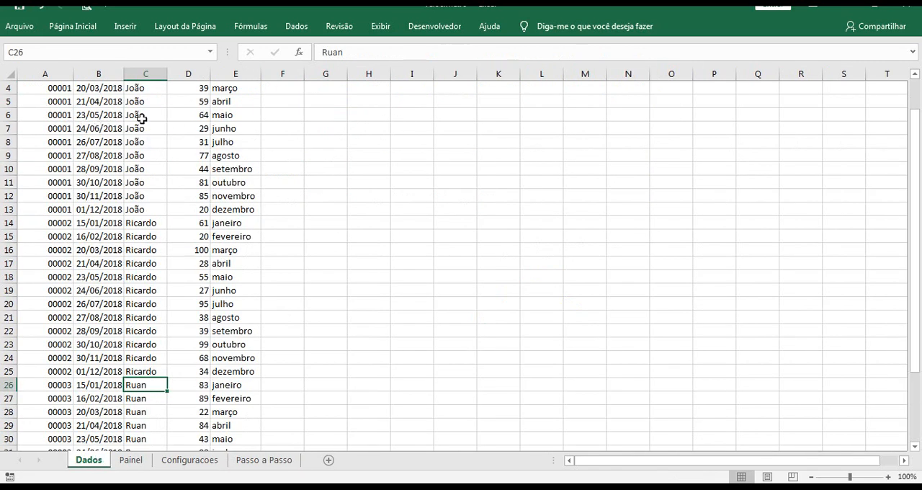
click(193, 127)
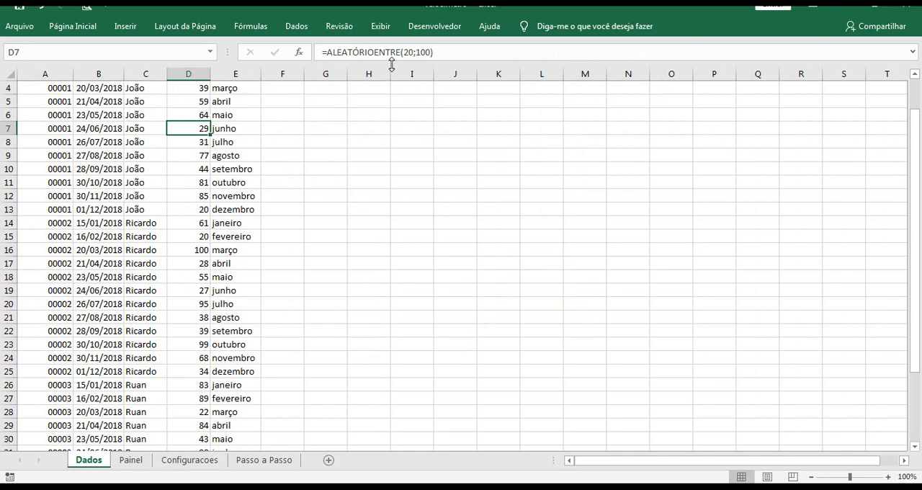
click(273, 459)
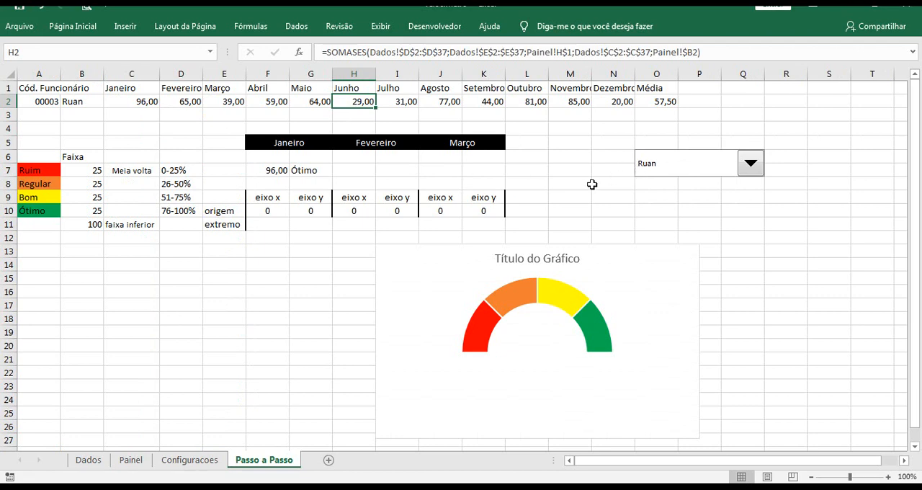
click(276, 171)
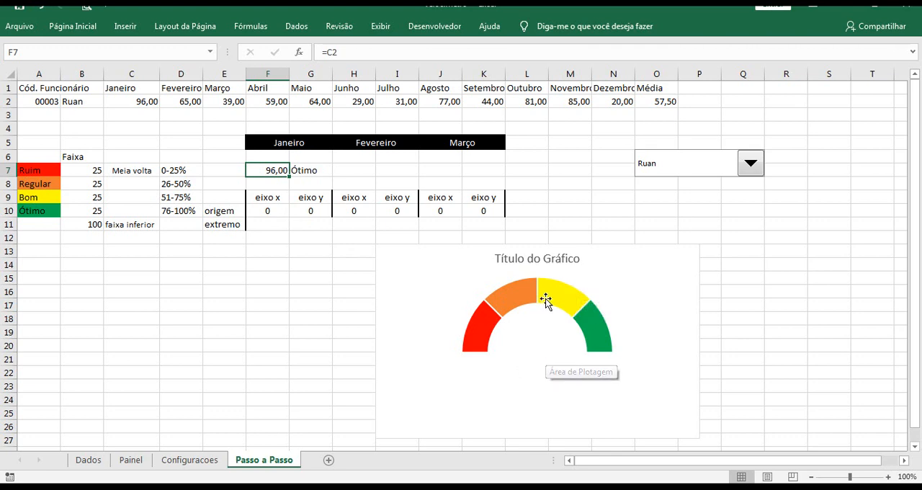
Enter the formula =-COS(PI()*ABS($F$7/$B$11)) in F11 as the Janeiro extremo value for eixo x
click(277, 225)
click(450, 52)
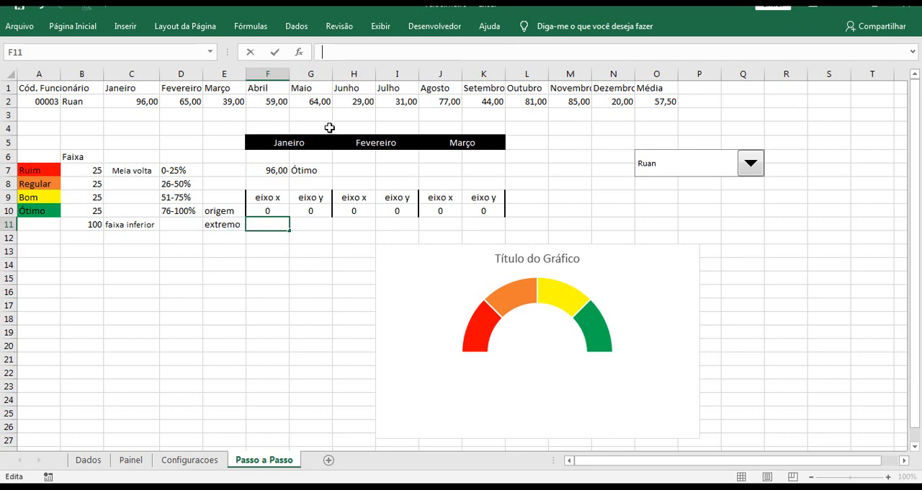
text(=-COS(PI()*ABS($F$7/$B$11)))
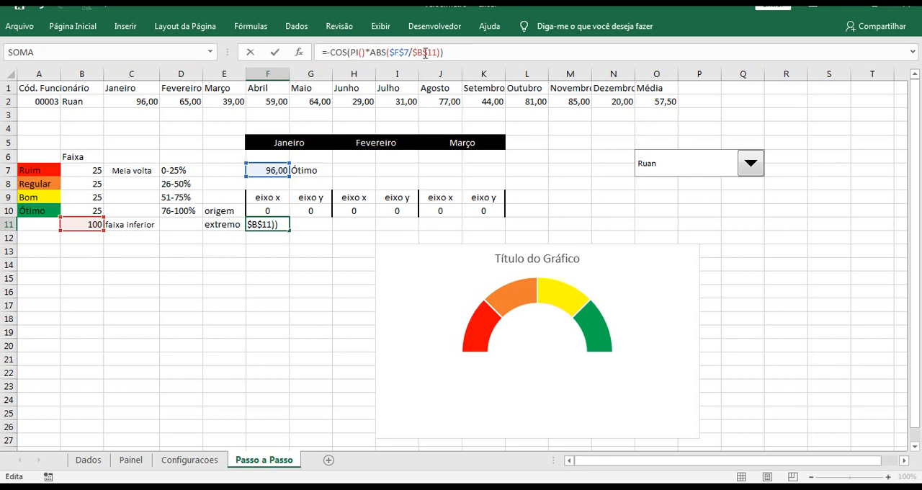
key(ctrl+Return)
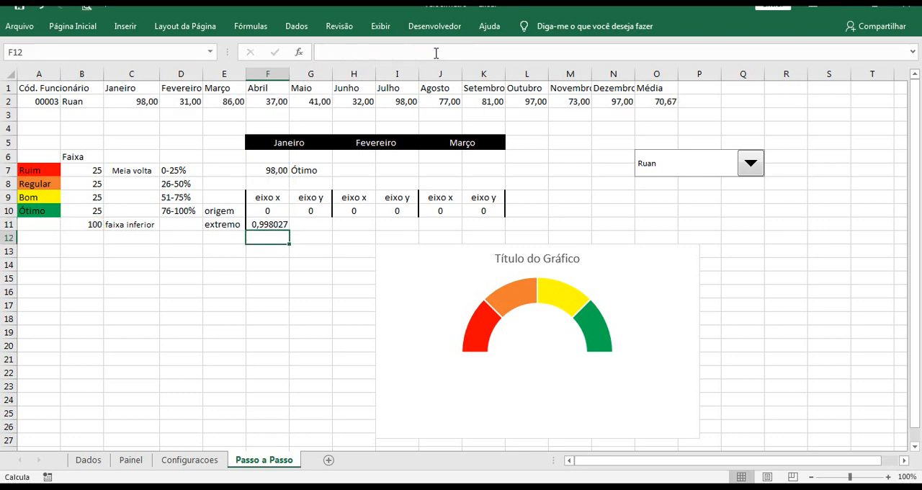
Enter the formula =SEN(PI()*ABS($F$7/$B$11)) in G11 as the Janeiro extremo value for eixo y
click(308, 227)
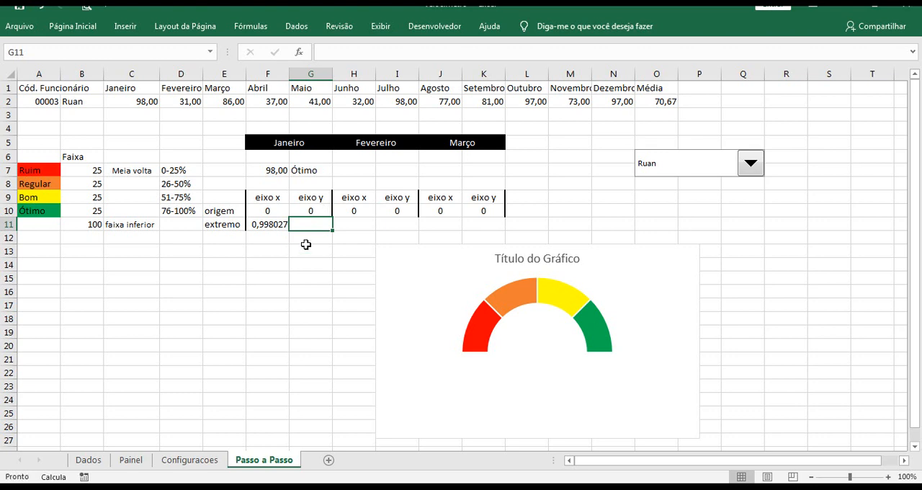
click(264, 226)
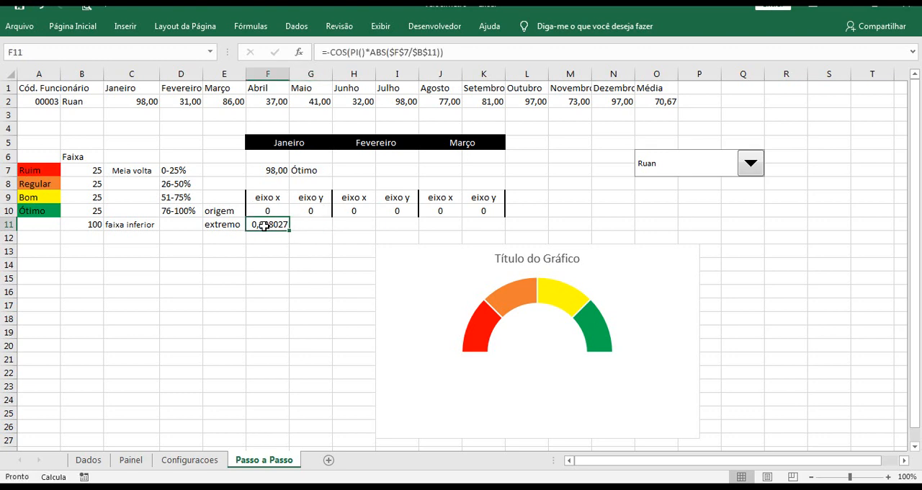
click(319, 224)
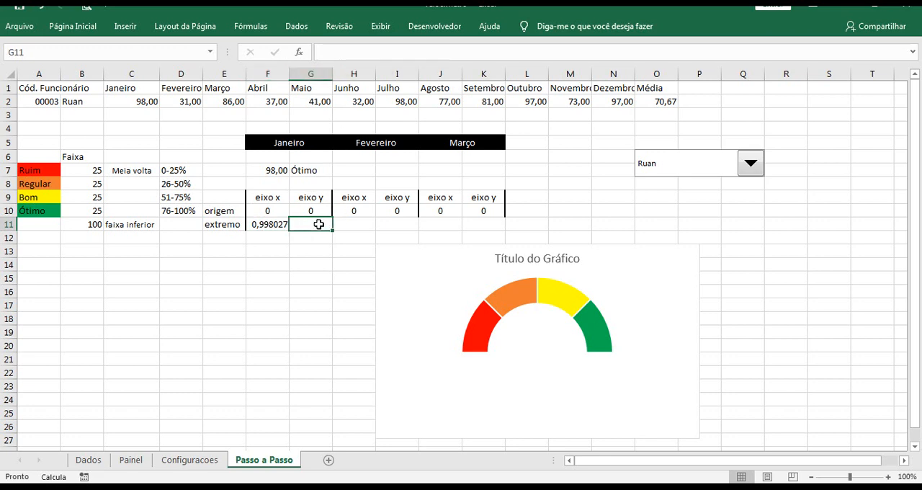
click(352, 51)
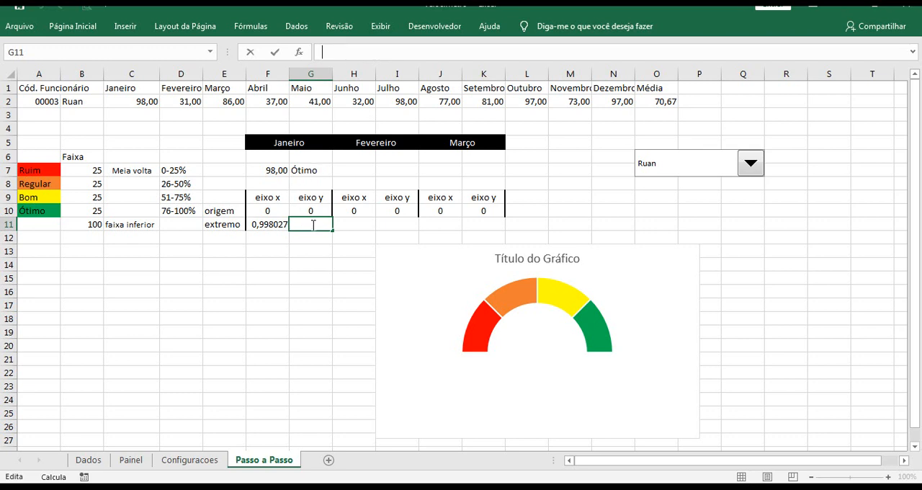
text(=SEN(PI()*ABS($F$7/$B$11)))
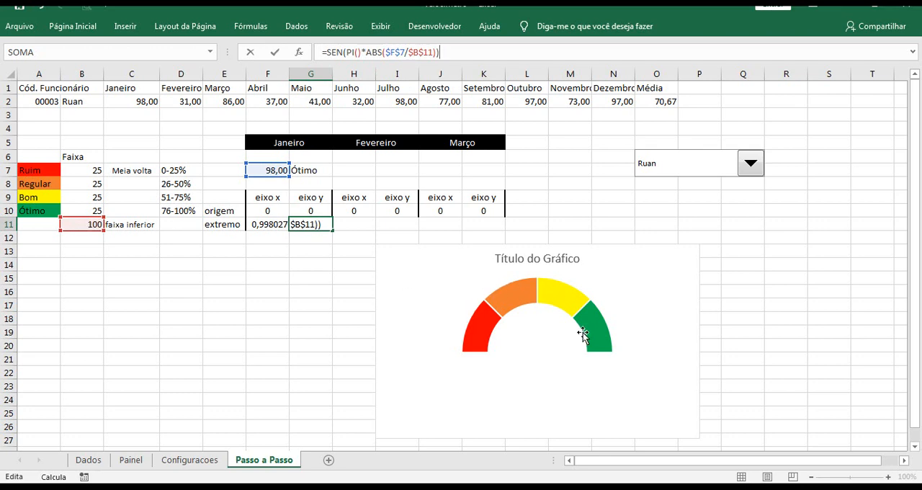
key(Return)
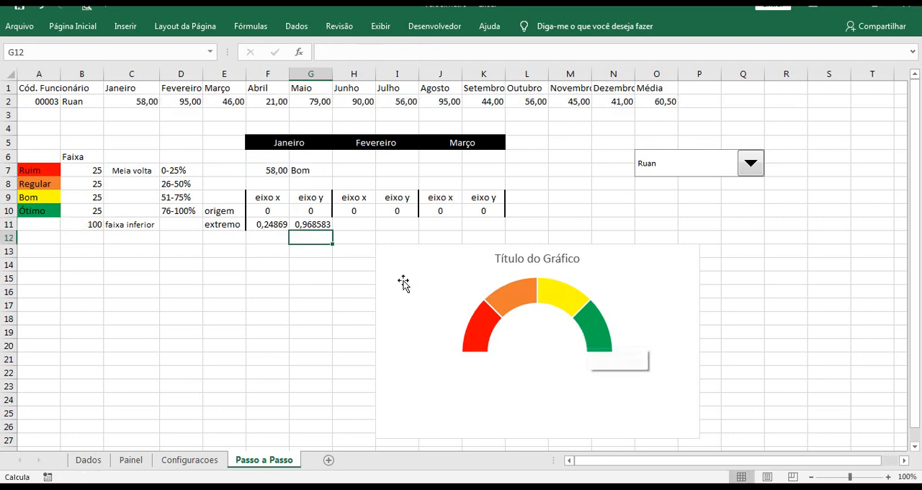
click(316, 224)
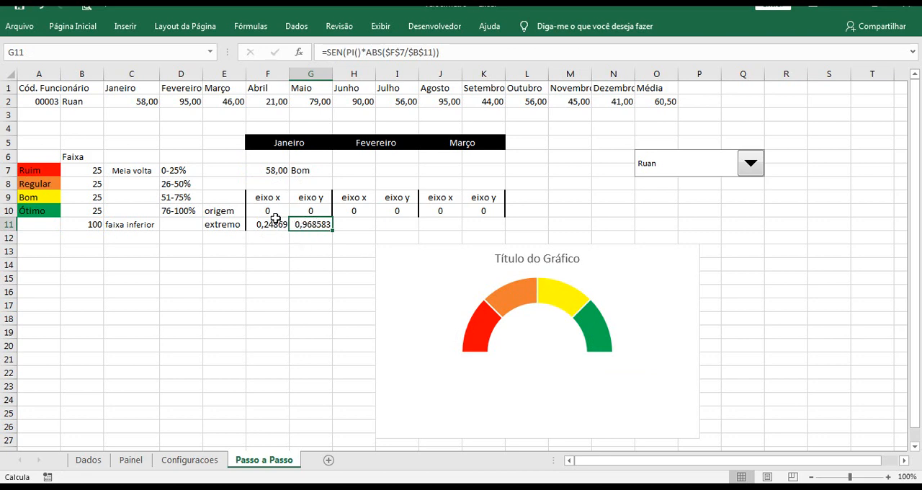
Add a new series named Ponteiro to the gauge chart's data source, keeping its default values
click(549, 332)
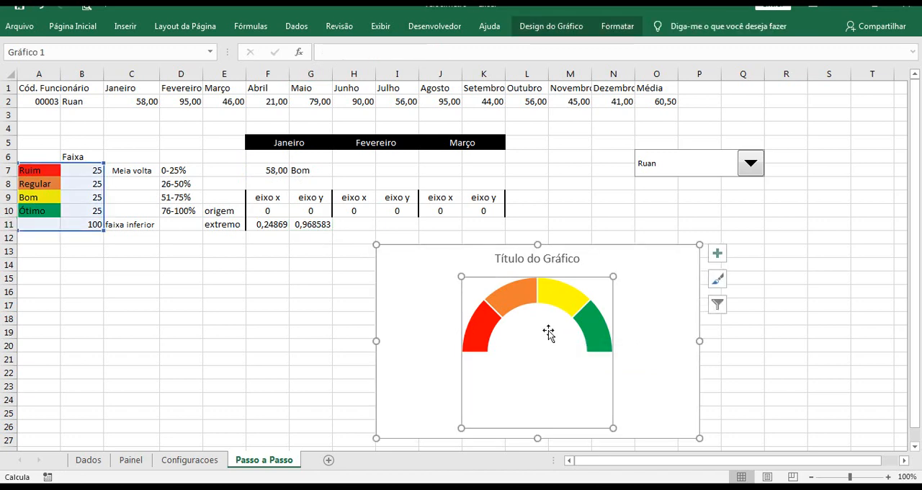
right_click(549, 332)
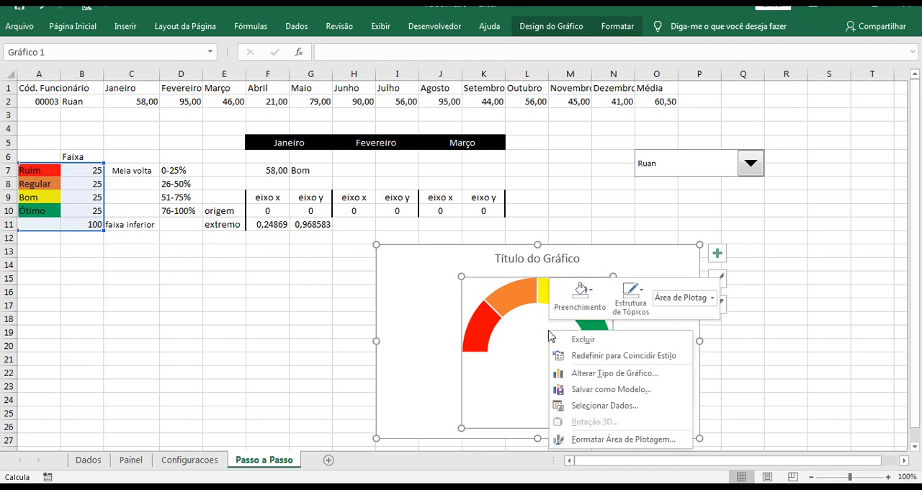
click(600, 407)
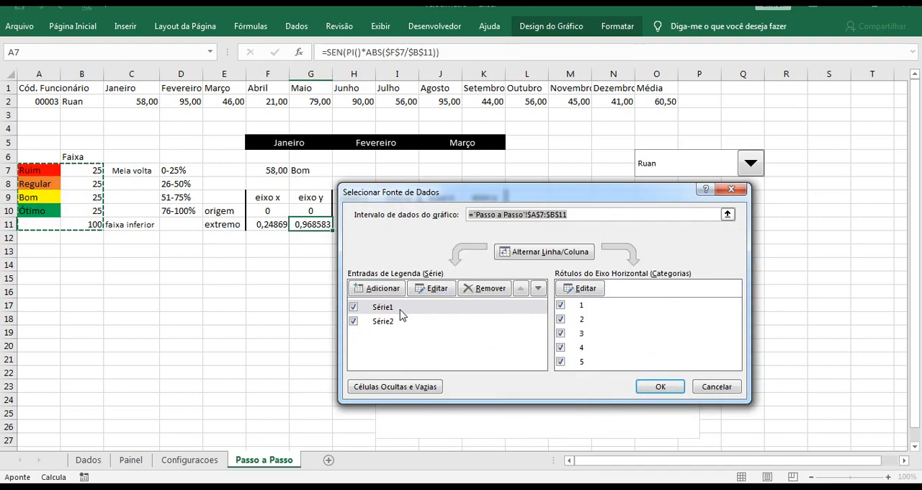
click(391, 308)
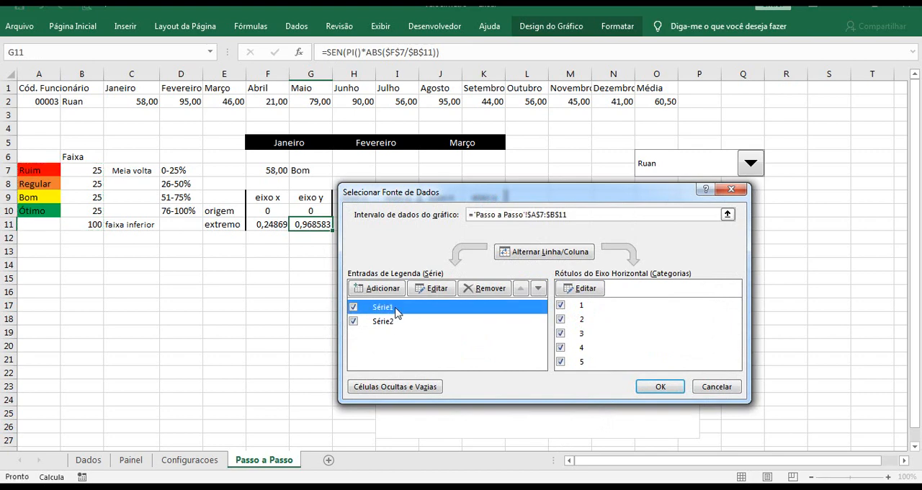
click(391, 323)
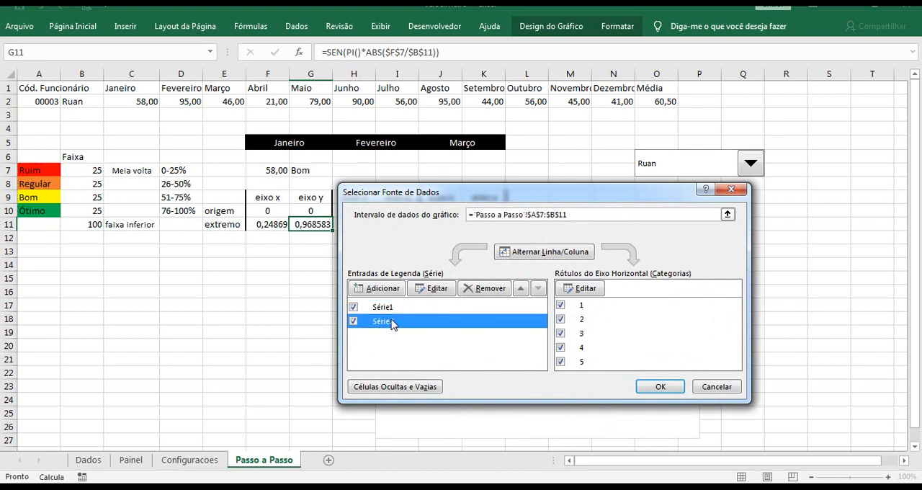
click(394, 289)
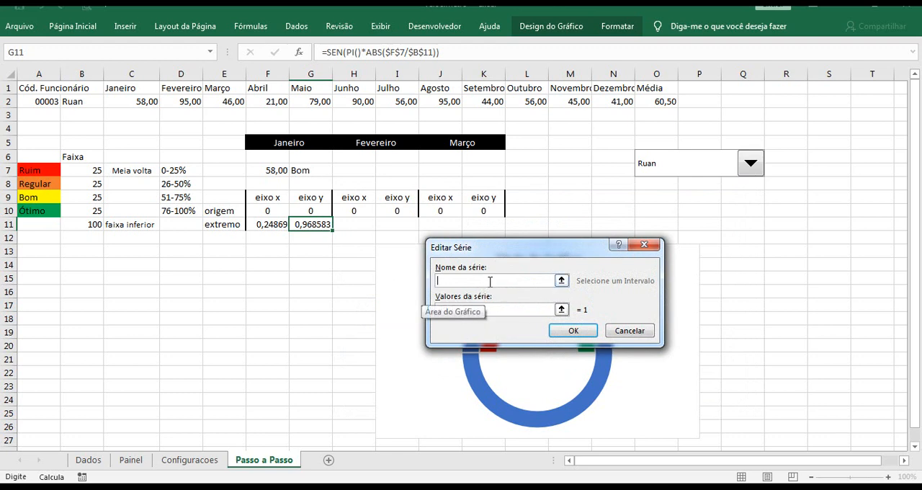
text(Ponteiro)
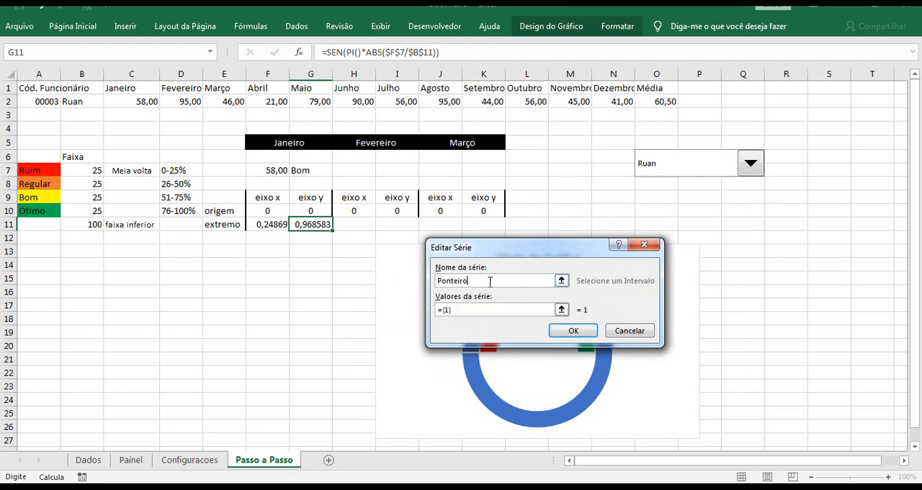
click(587, 333)
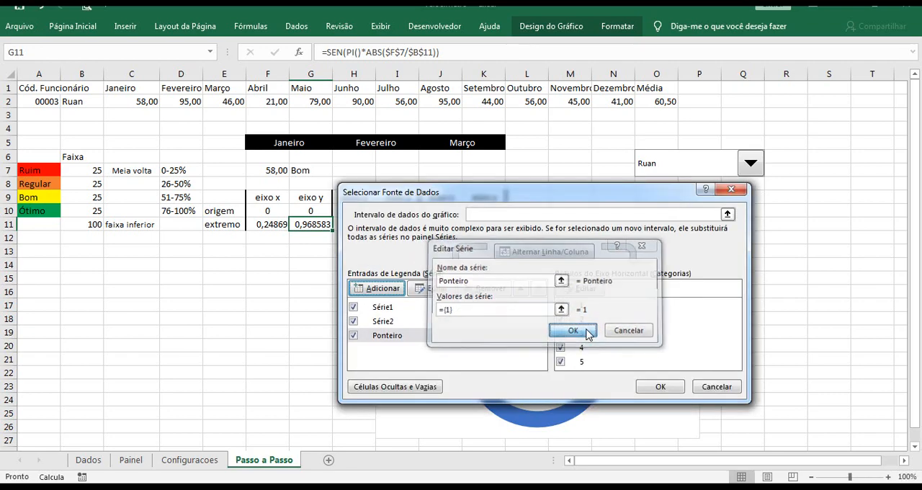
click(655, 383)
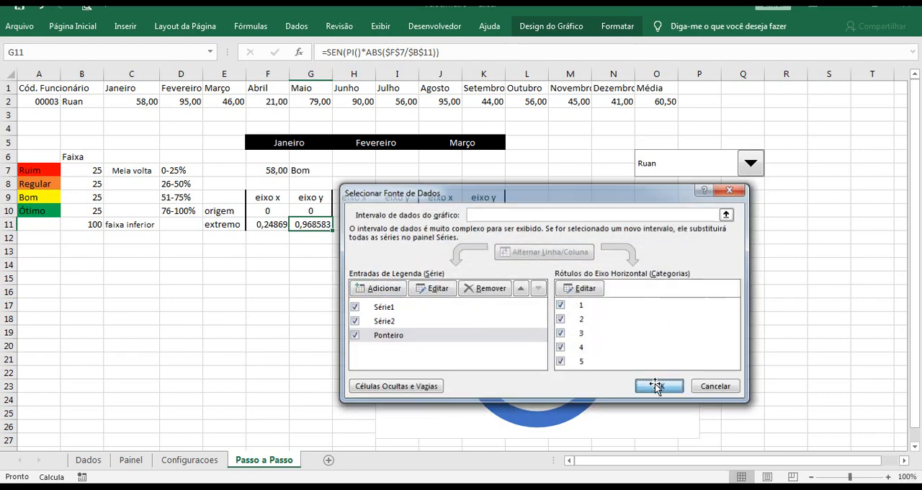
Change the Ponteiro series' chart type to scatter with straight lines and markers, leaving Série1 and Série2 as doughnuts
click(591, 306)
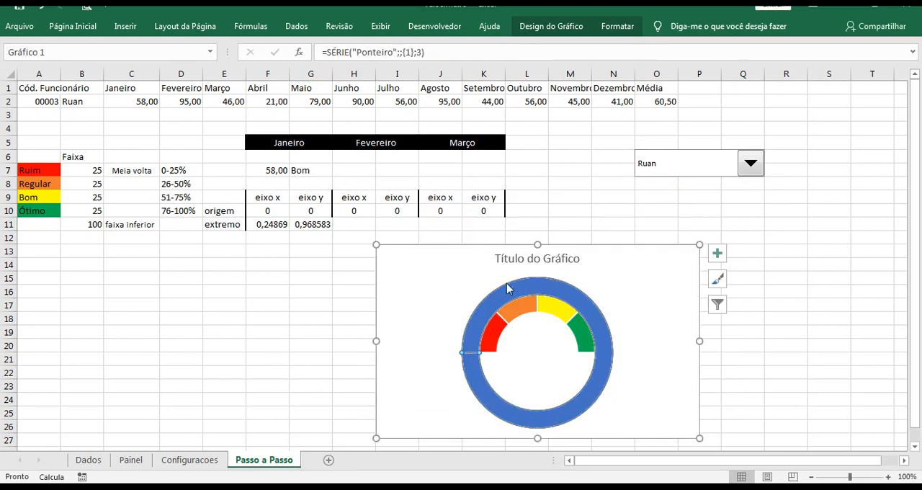
right_click(595, 322)
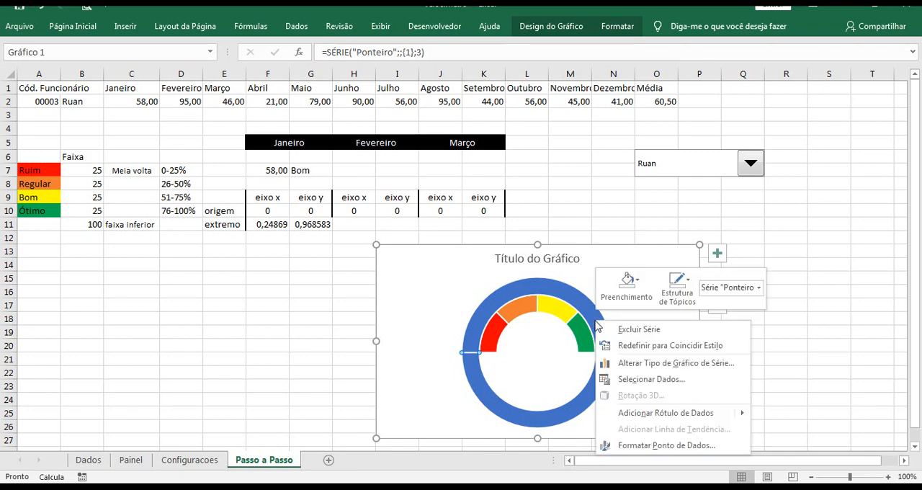
click(632, 366)
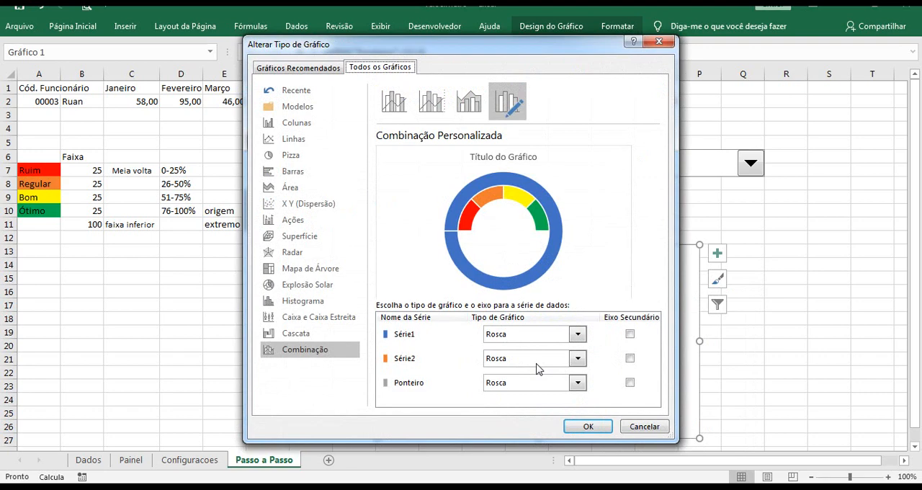
click(578, 383)
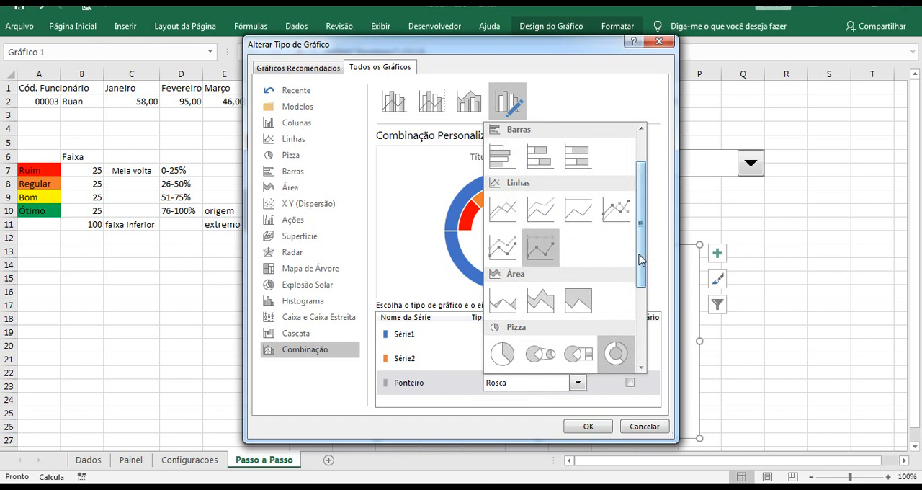
drag(641, 260, 634, 324)
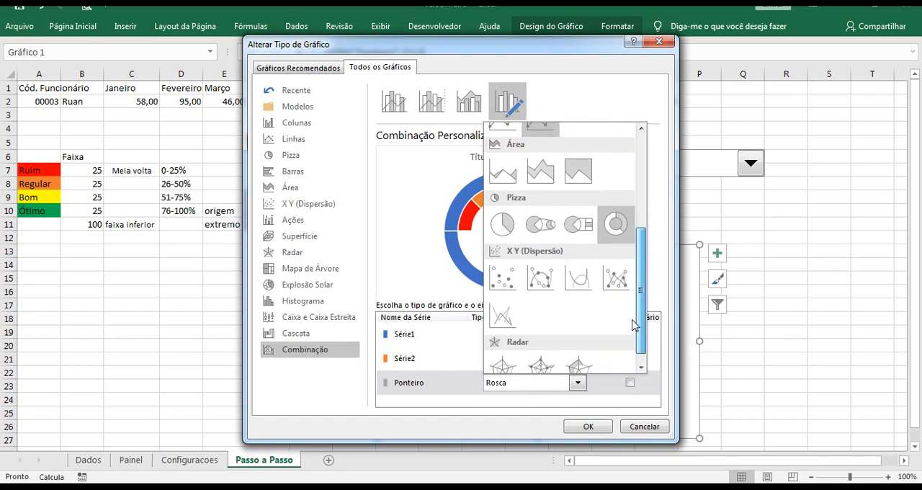
click(616, 280)
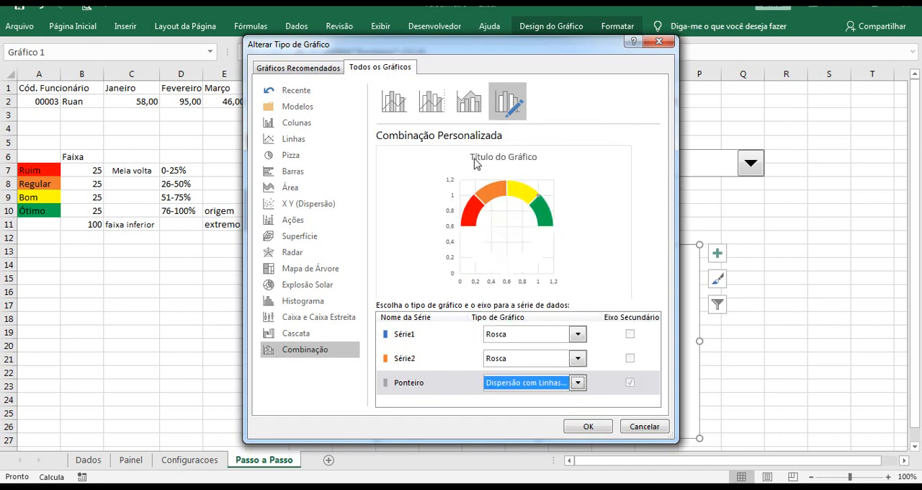
click(578, 382)
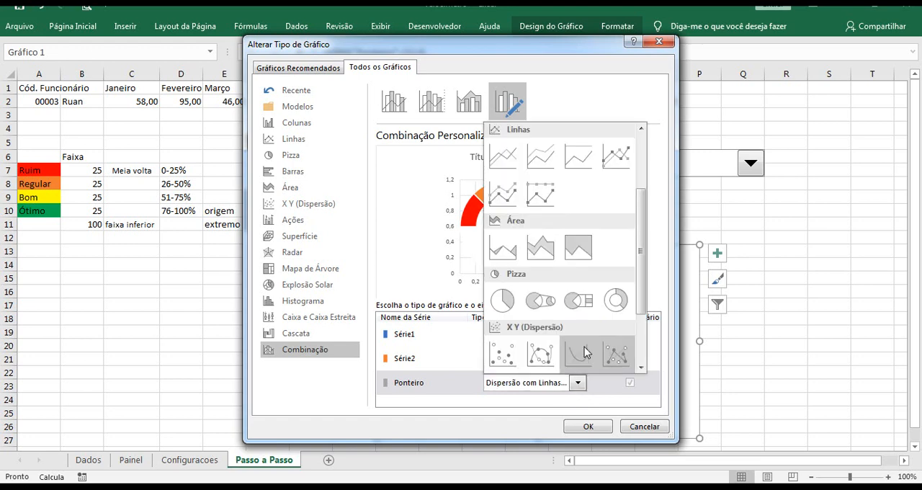
click(590, 428)
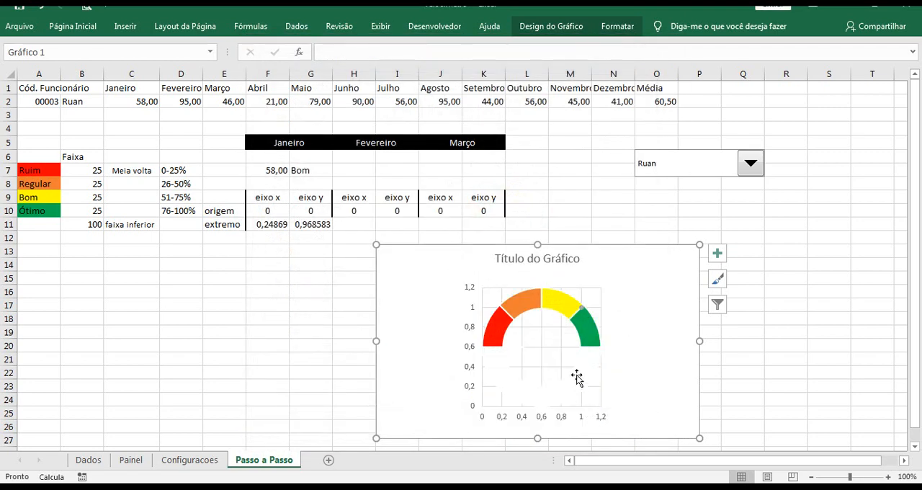
Edit the Ponteiro series in the chart's data source and set its X values to F10:F11 on Passo a Passo
click(582, 310)
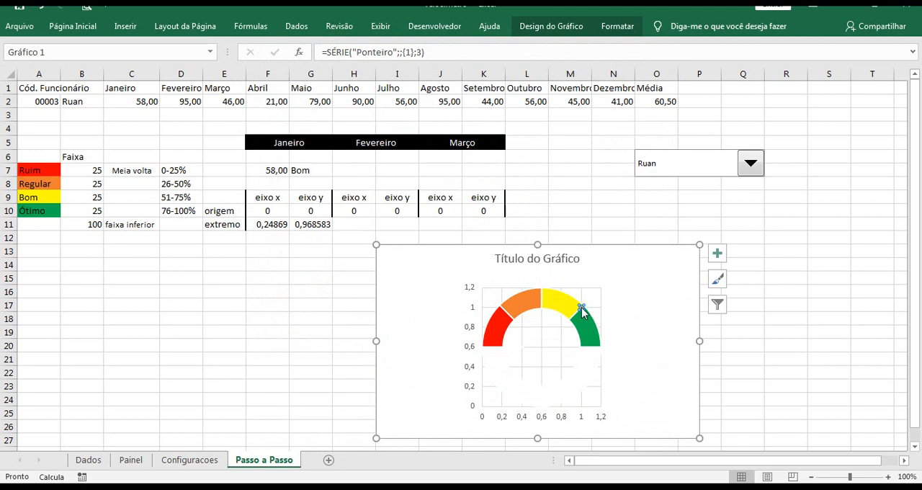
right_click(582, 310)
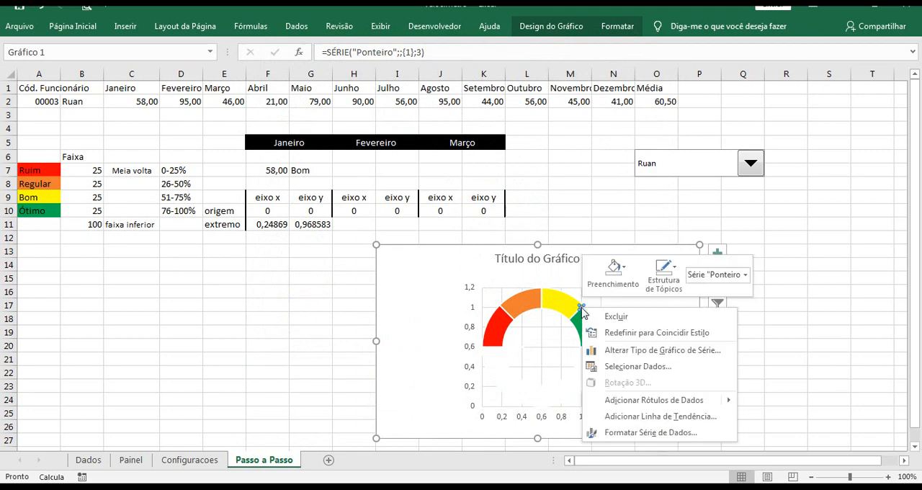
click(621, 366)
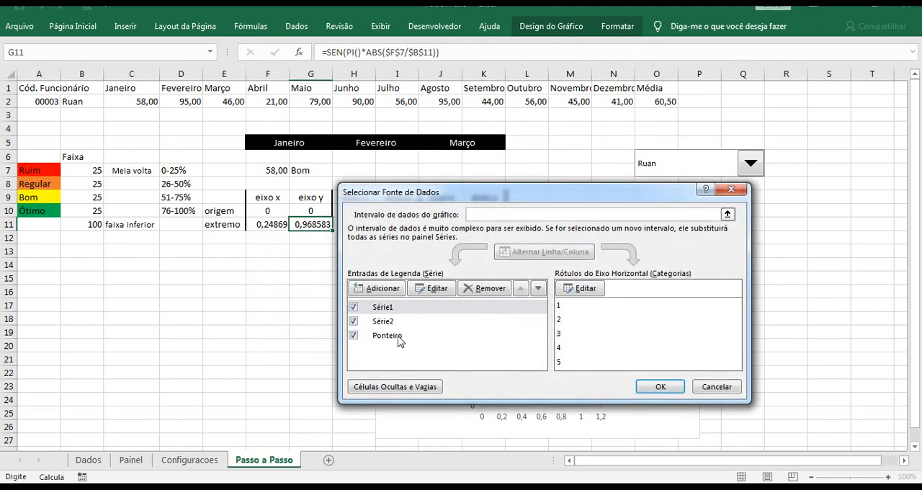
click(400, 336)
click(437, 292)
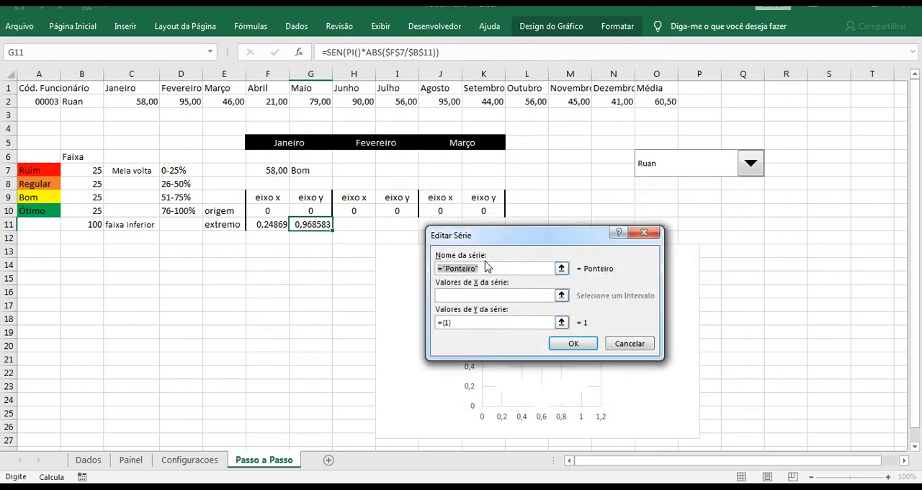
drag(496, 246, 575, 228)
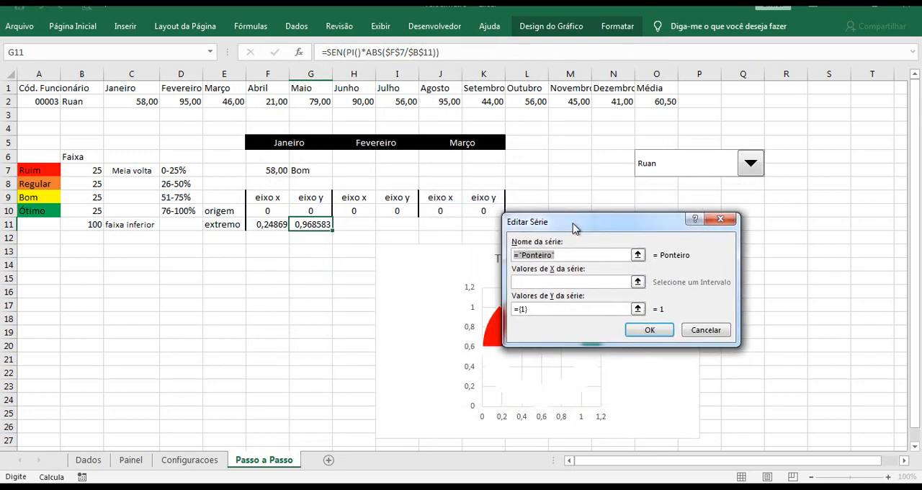
click(548, 282)
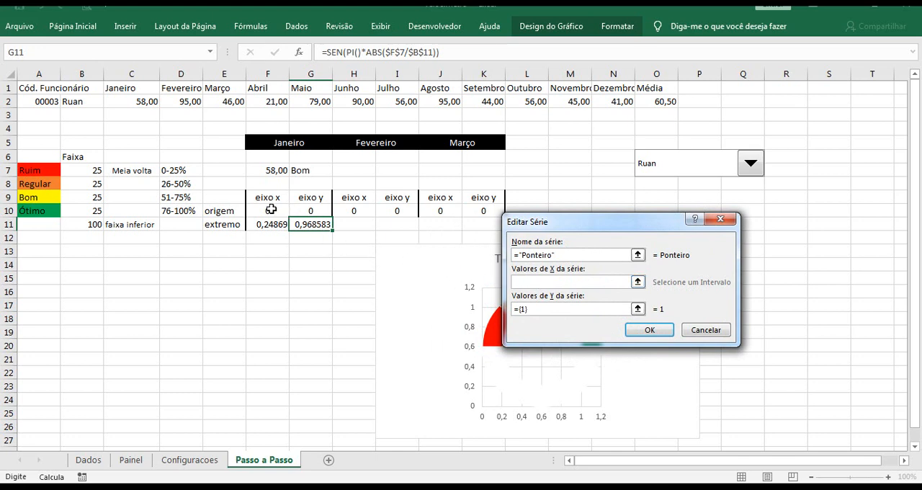
drag(268, 210, 269, 224)
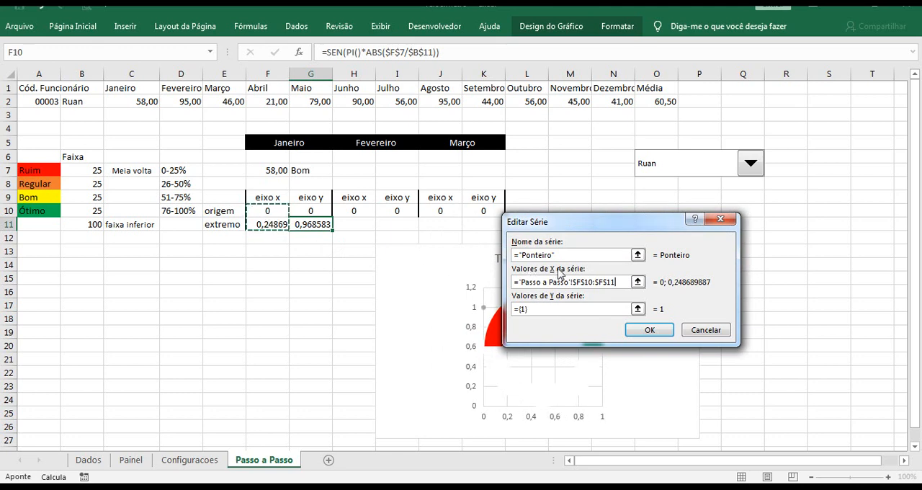
Replace the Ponteiro series' Y values with G10:G11 and apply the data source changes
drag(536, 310, 511, 318)
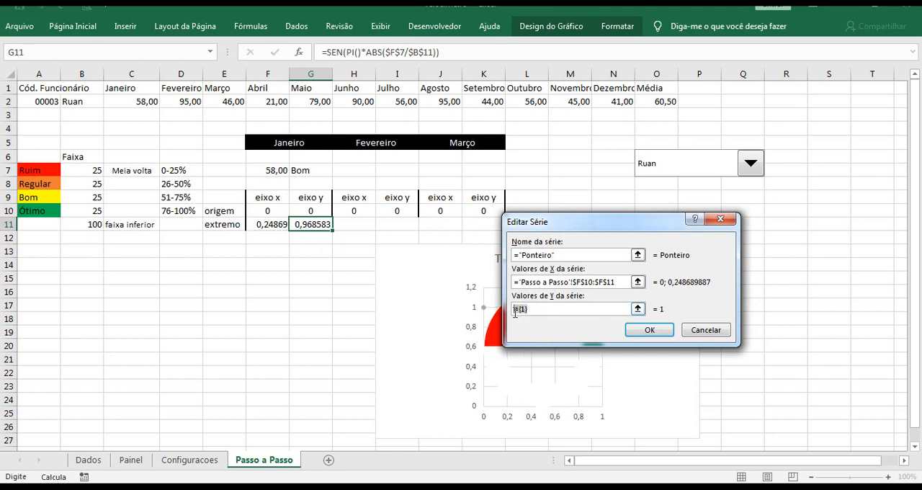
key(BackSpace)
drag(311, 210, 316, 226)
click(648, 331)
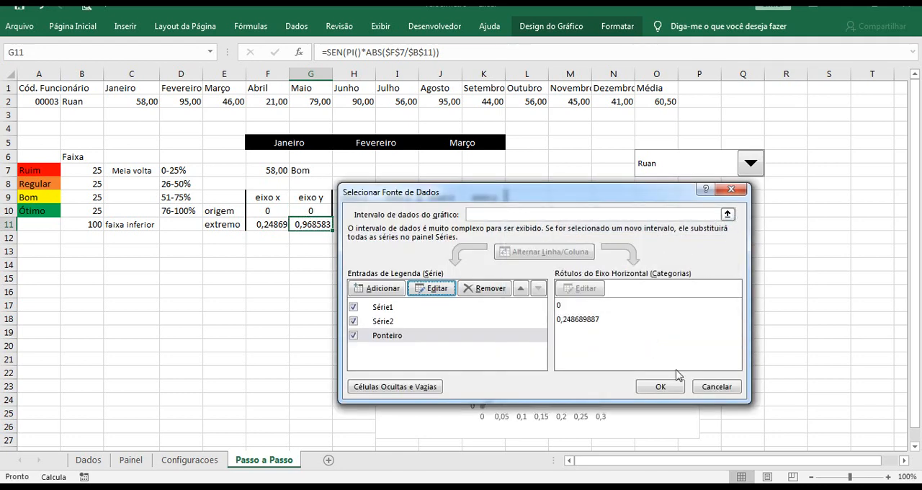
click(660, 387)
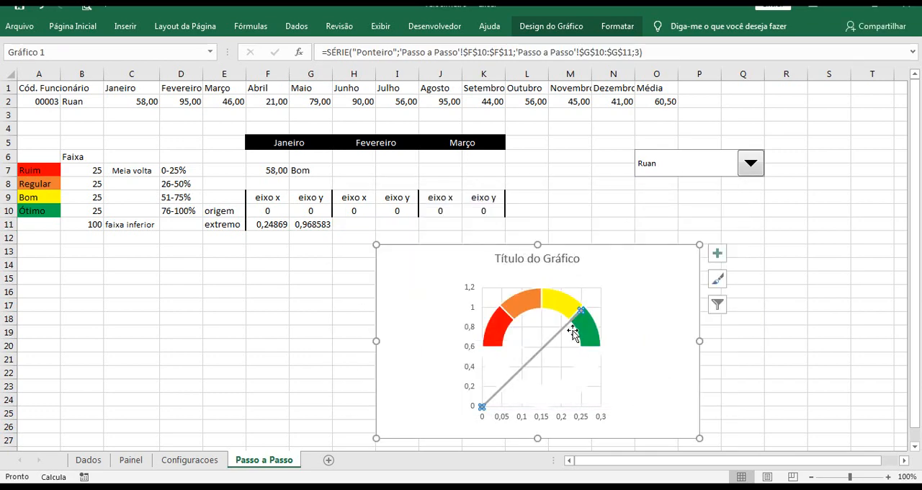
click(768, 369)
mouse_move(581, 315)
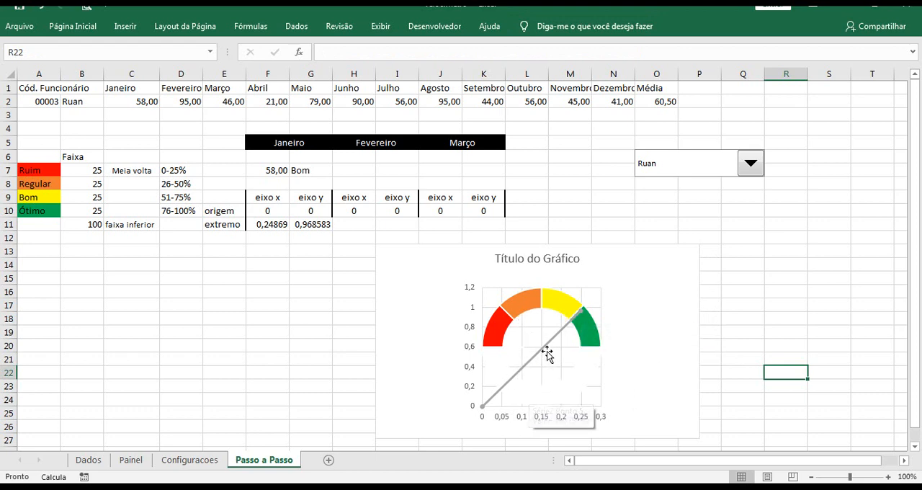
mouse_move(548, 344)
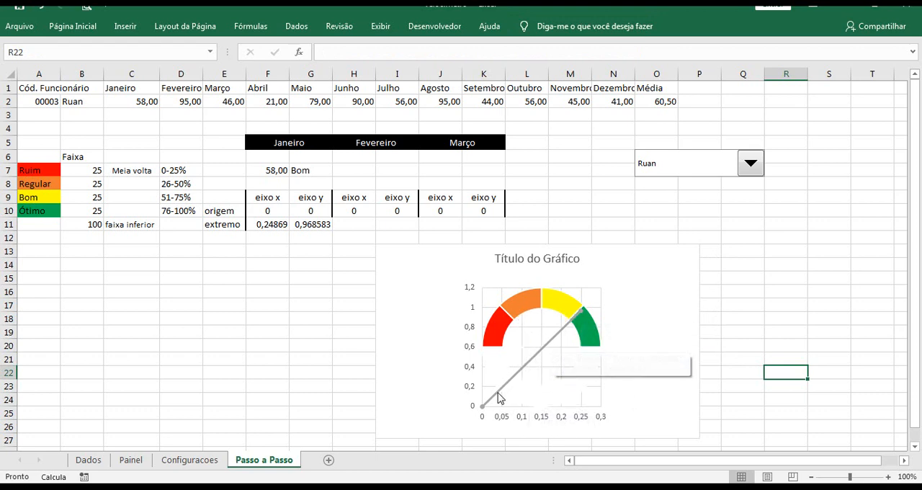
click(555, 305)
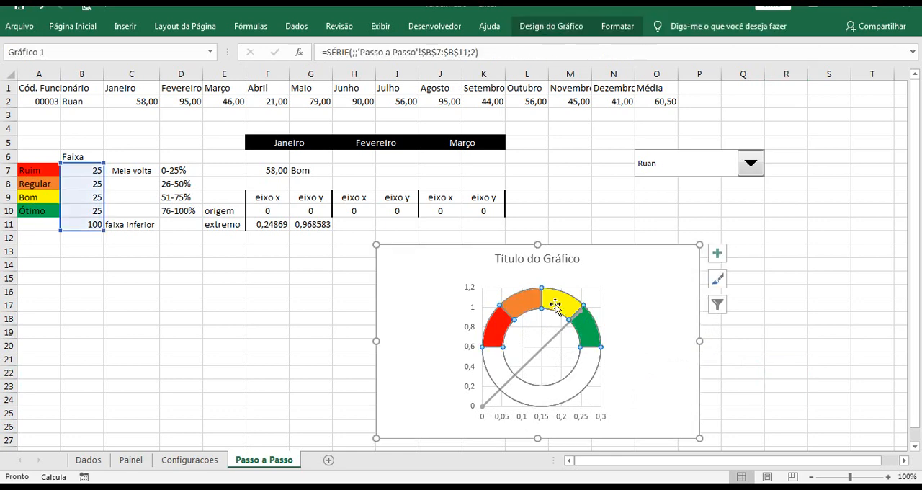
mouse_move(497, 403)
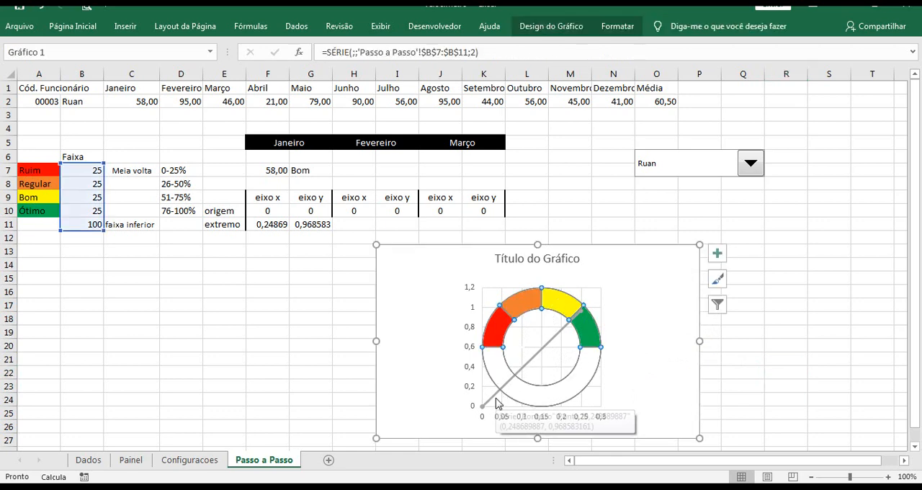
click(475, 317)
click(538, 416)
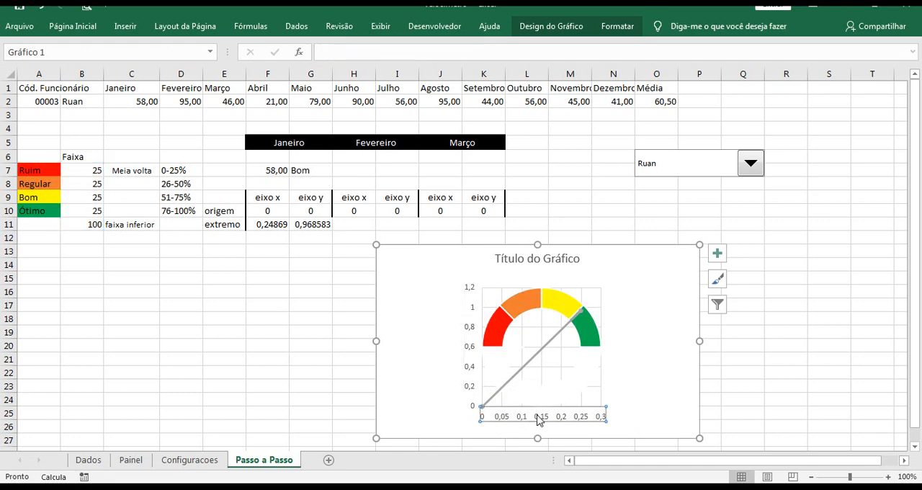
Set the gauge chart's vertical axis limits to a minimum of -1,0 and a maximum of 1,0
click(470, 311)
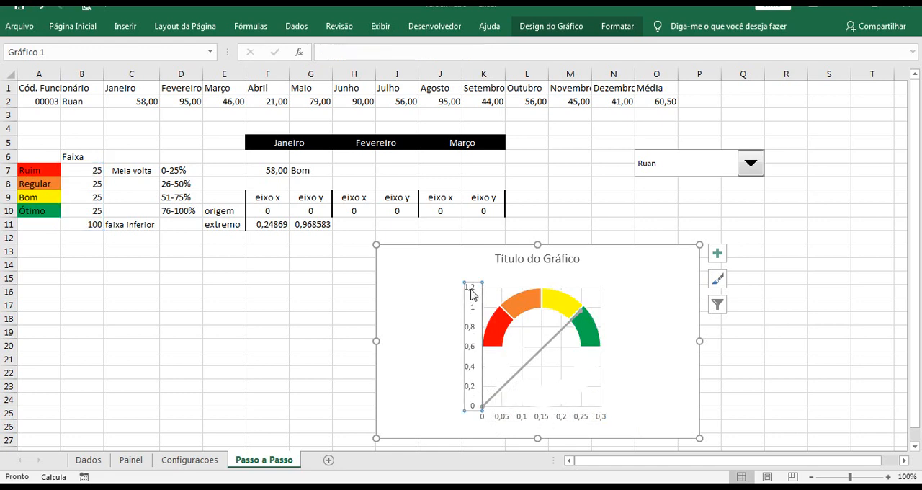
right_click(473, 351)
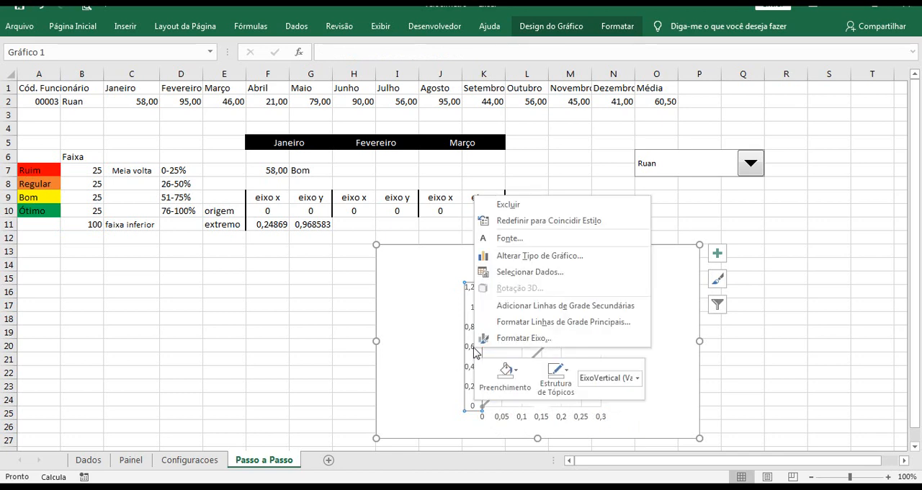
click(513, 339)
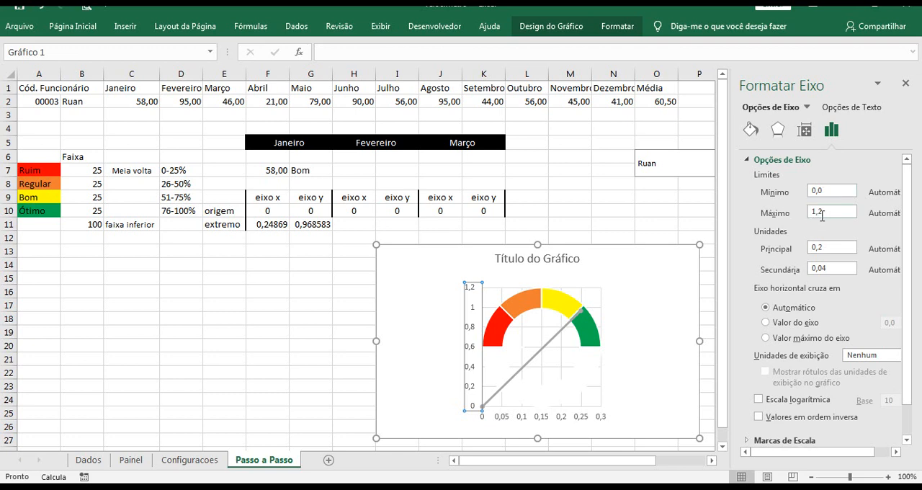
double_click(833, 191)
drag(828, 211, 814, 212)
click(827, 192)
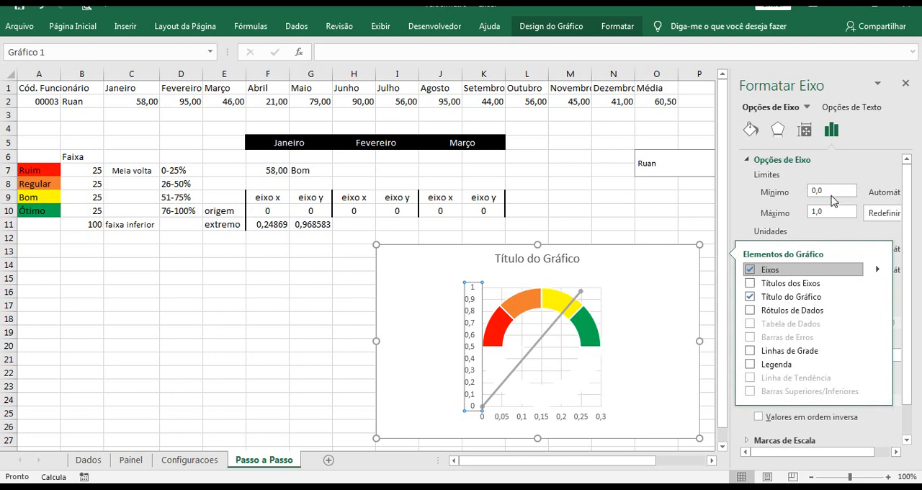
click(816, 191)
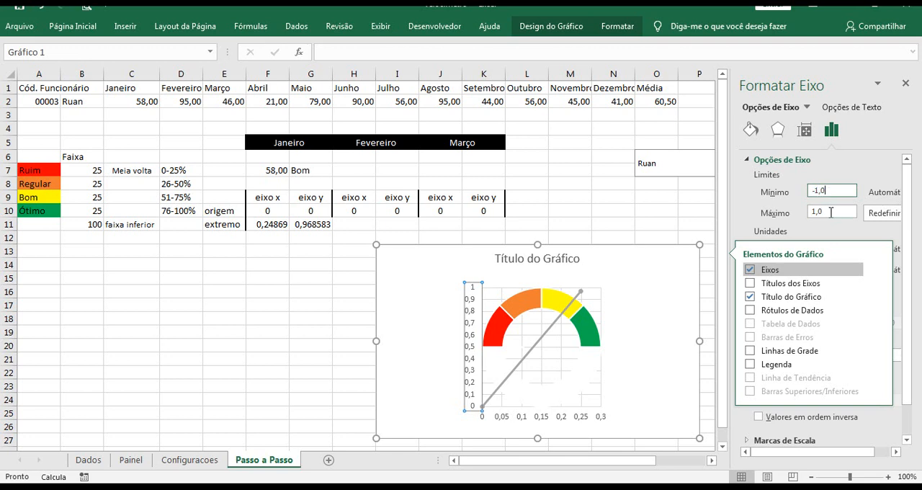
text(-1,0)
click(831, 212)
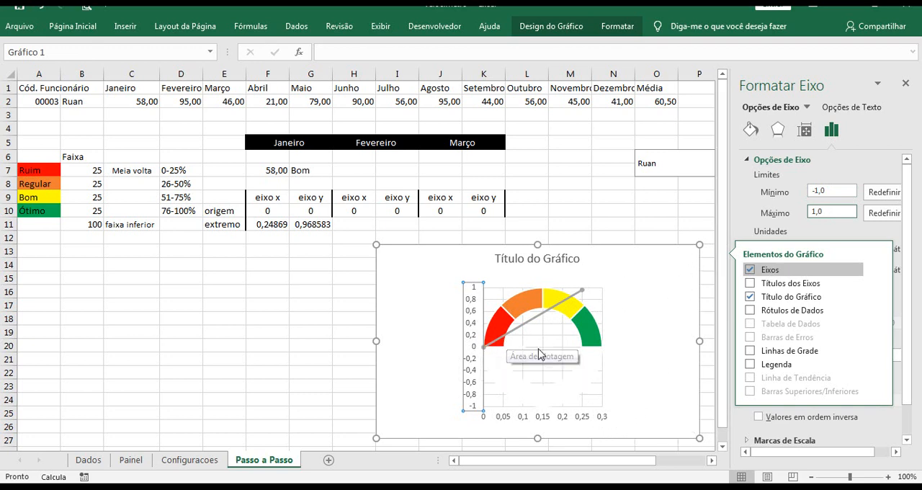
Set the gauge chart's horizontal axis limits to a maximum of 1,0 and a minimum of -1,0
click(551, 419)
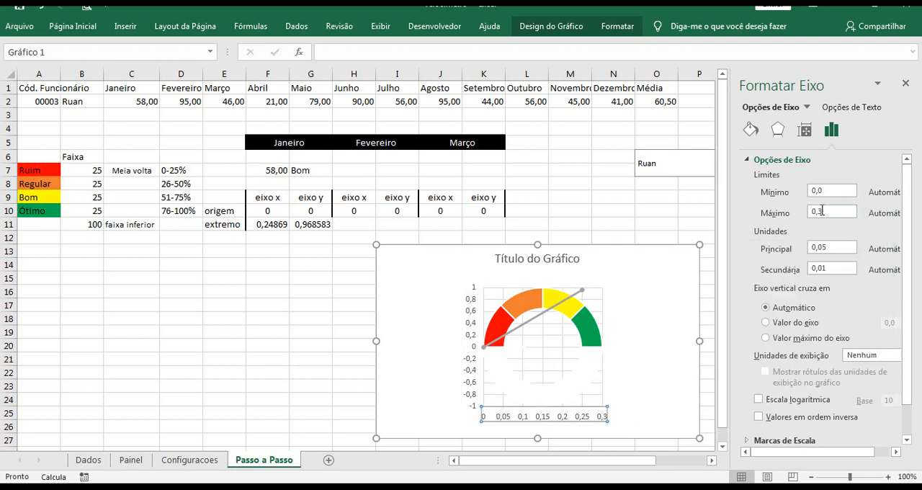
drag(824, 213, 811, 214)
text(1,0)
drag(823, 190, 812, 190)
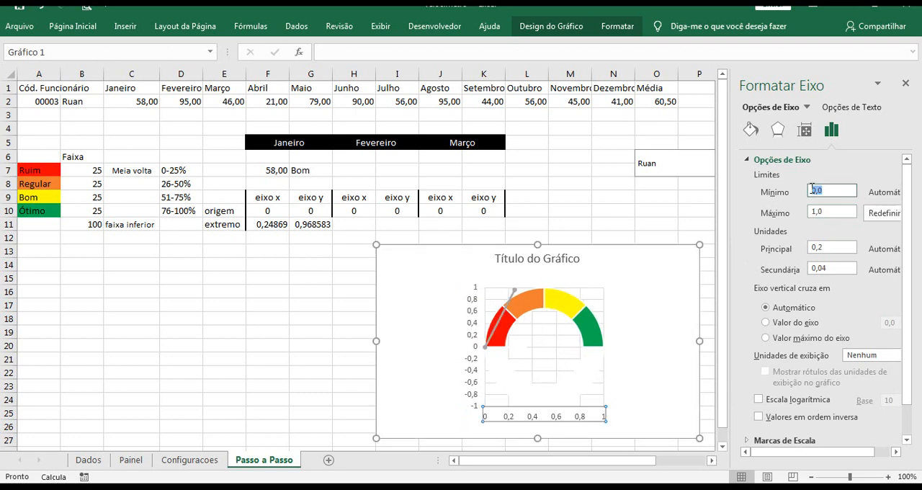
text(-1)
key(Return)
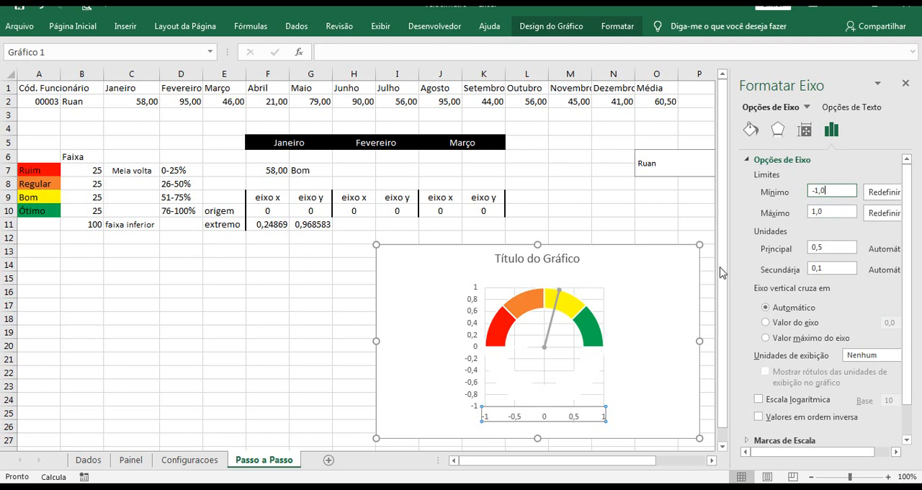
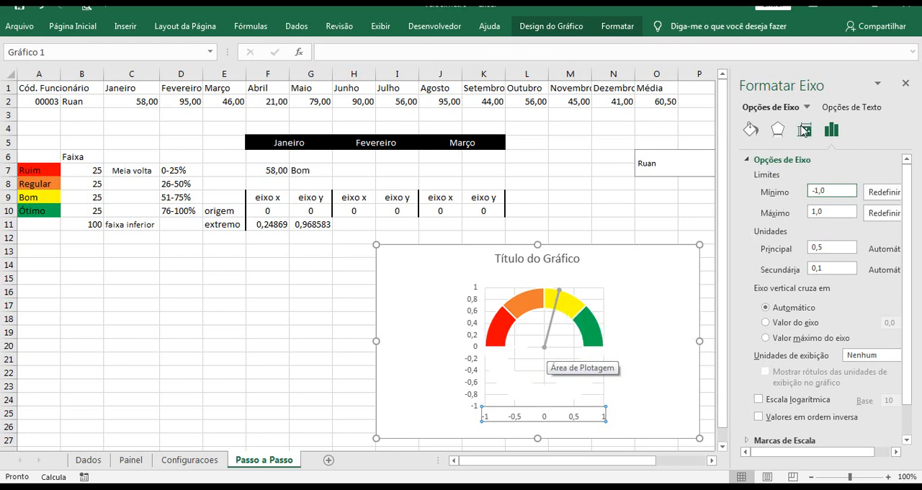
Set the line colour of the gauge chart's Ponteiro series to black
click(553, 323)
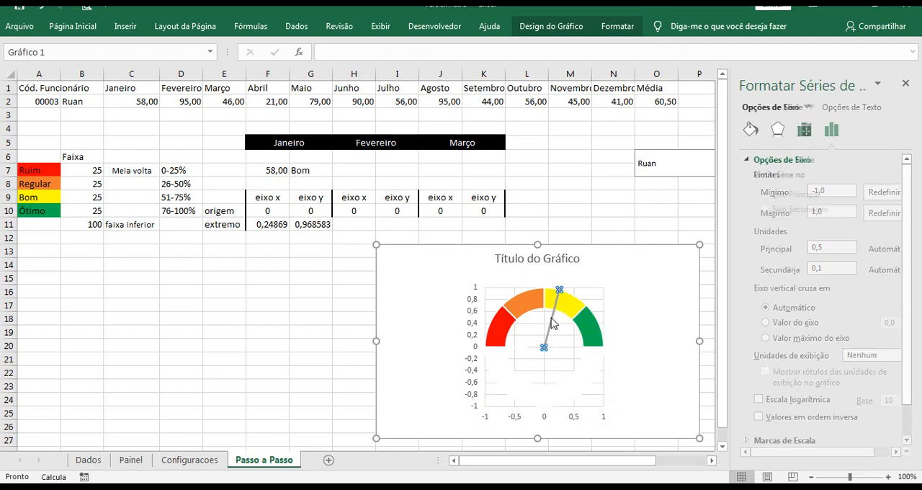
click(750, 134)
click(893, 271)
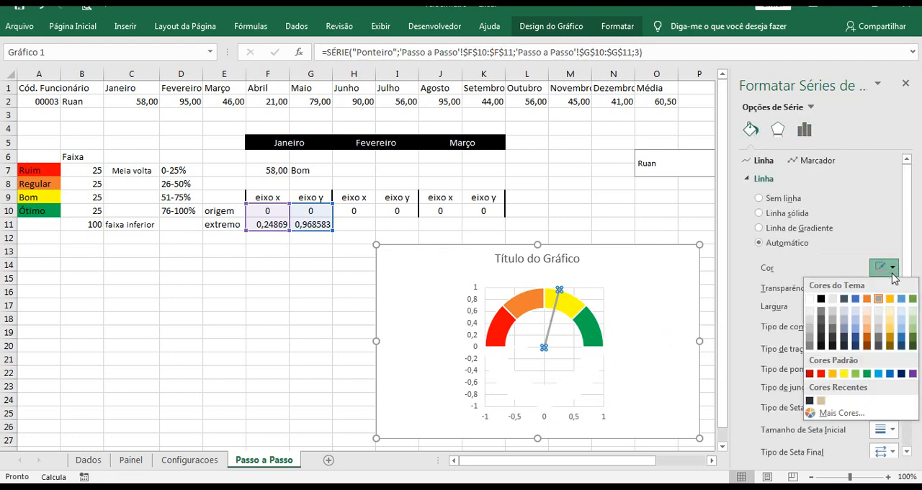
click(822, 298)
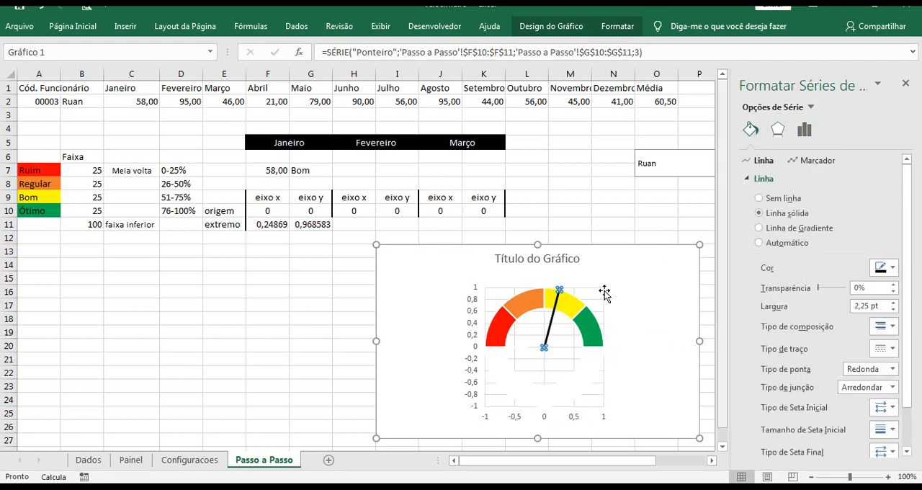
Give the Ponteiro line an oval start arrowhead (Seta em elipse) and a Seta arrowhead at its end
drag(905, 281, 906, 345)
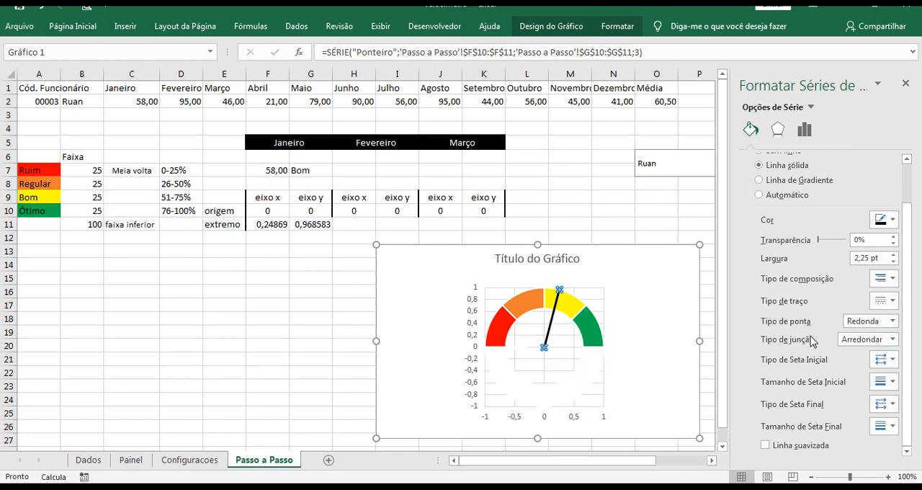
click(885, 359)
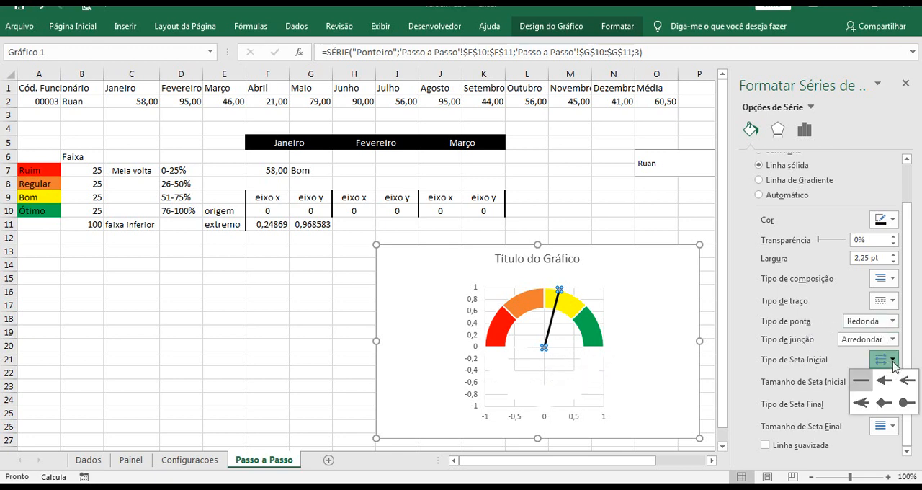
click(906, 405)
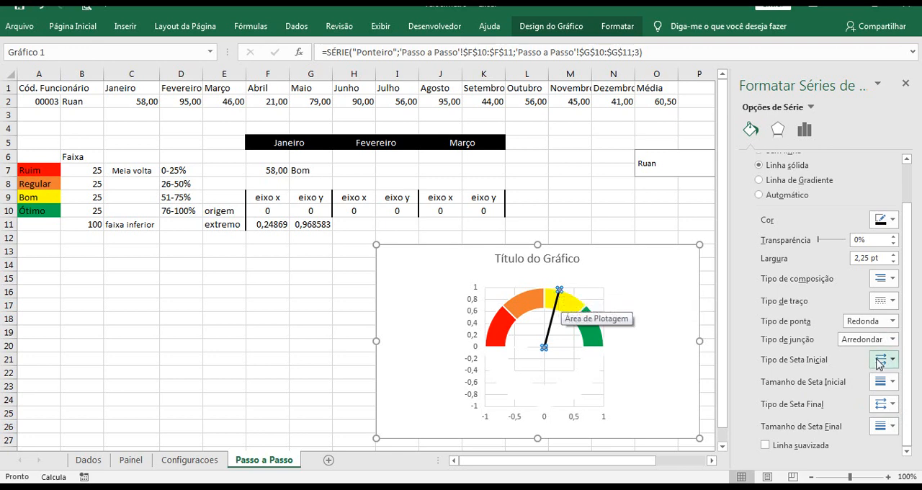
click(892, 404)
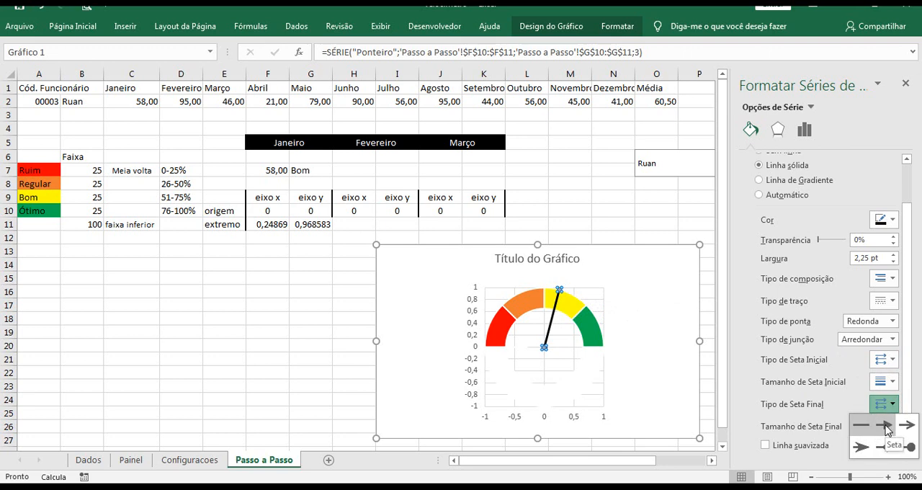
click(887, 426)
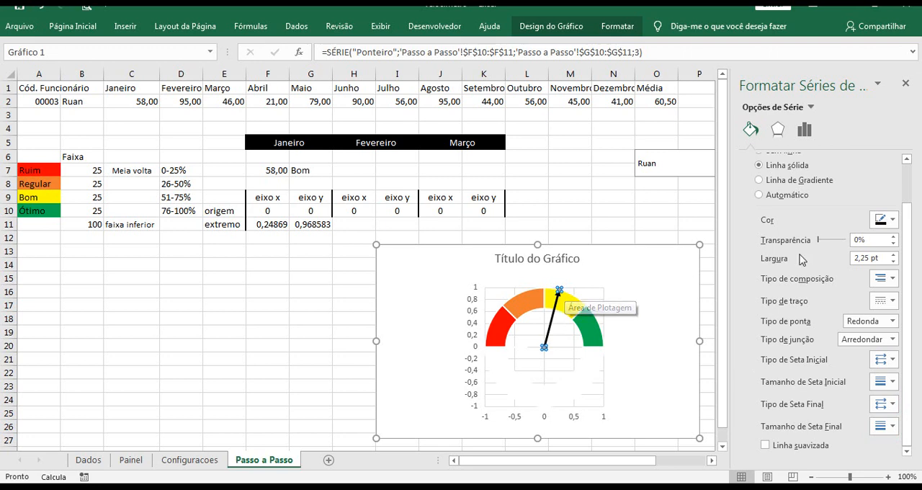
Set the Ponteiro series' marker option to Nenhum and close the series formatting
drag(909, 208, 914, 160)
click(820, 161)
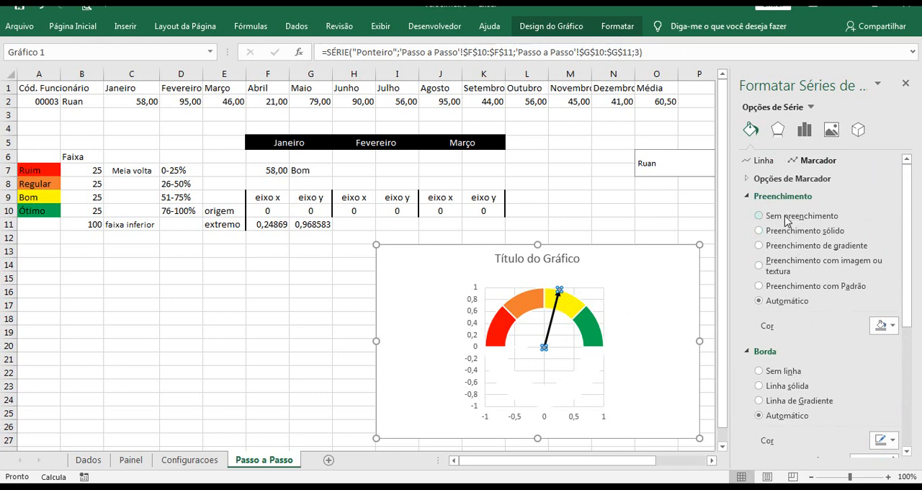
click(764, 178)
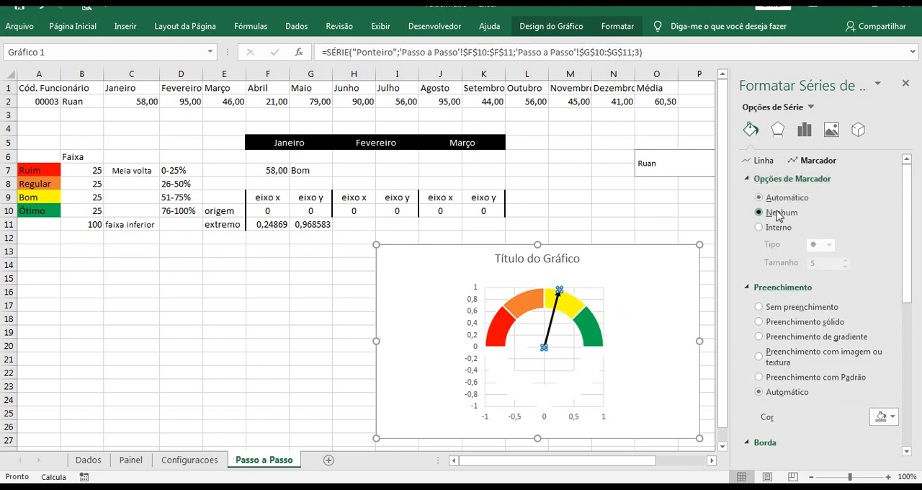
click(908, 84)
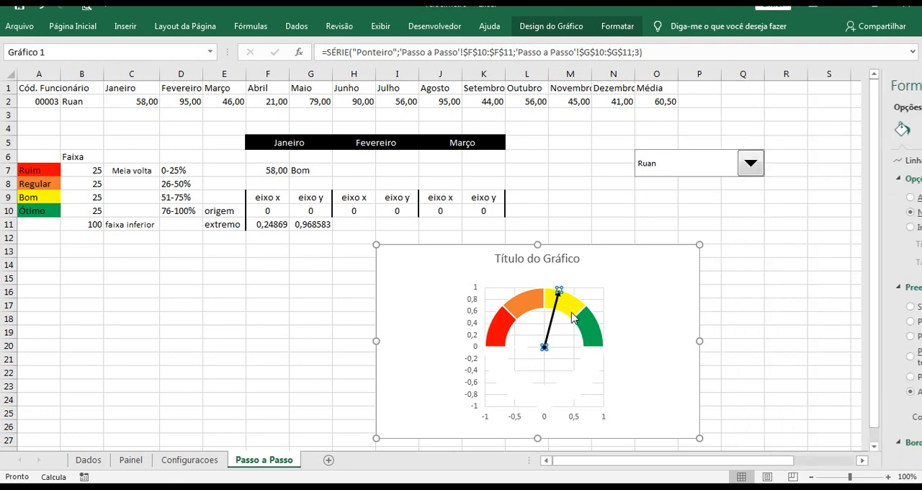
click(746, 278)
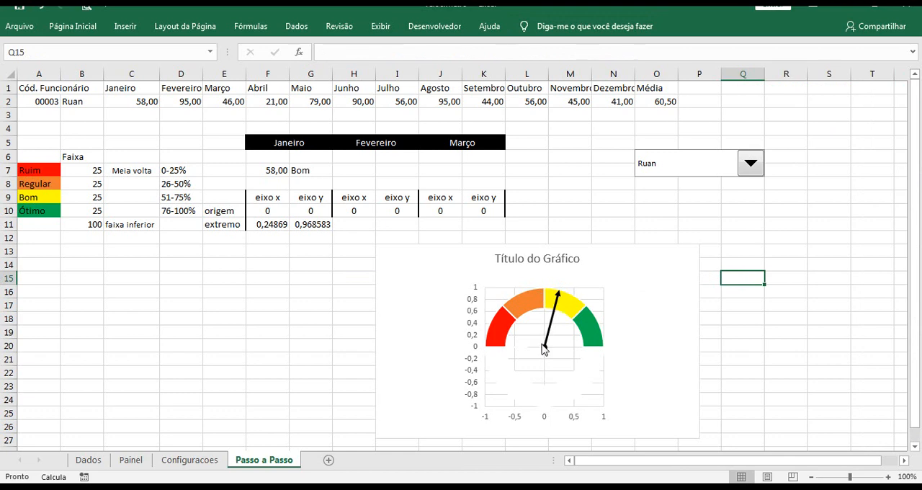
Delete the vertical and horizontal axes from the gauge chart
mouse_move(559, 300)
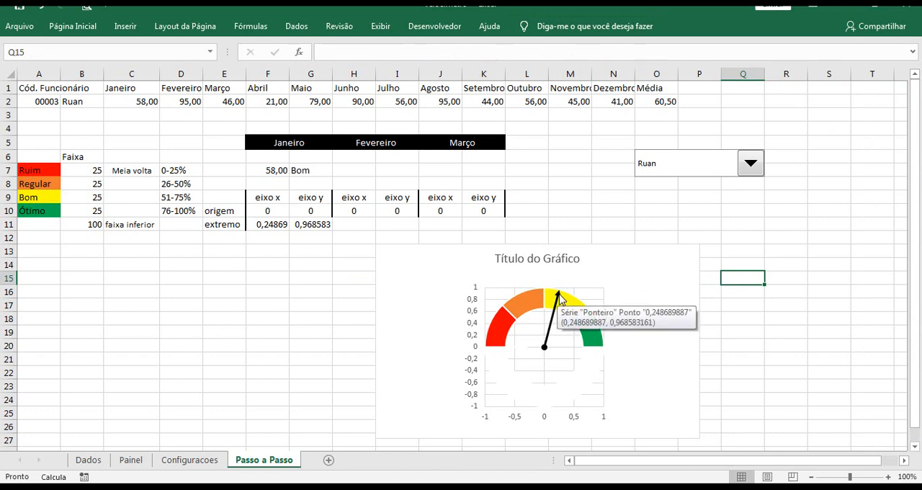
mouse_move(545, 351)
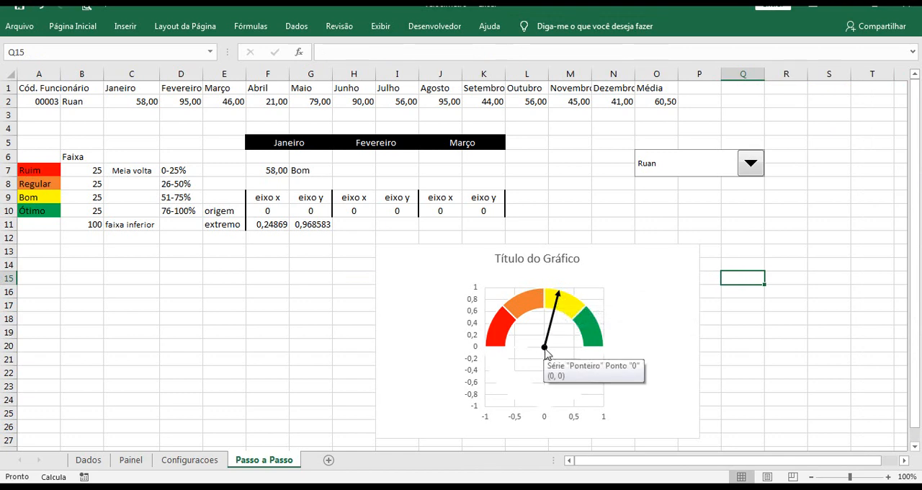
click(475, 332)
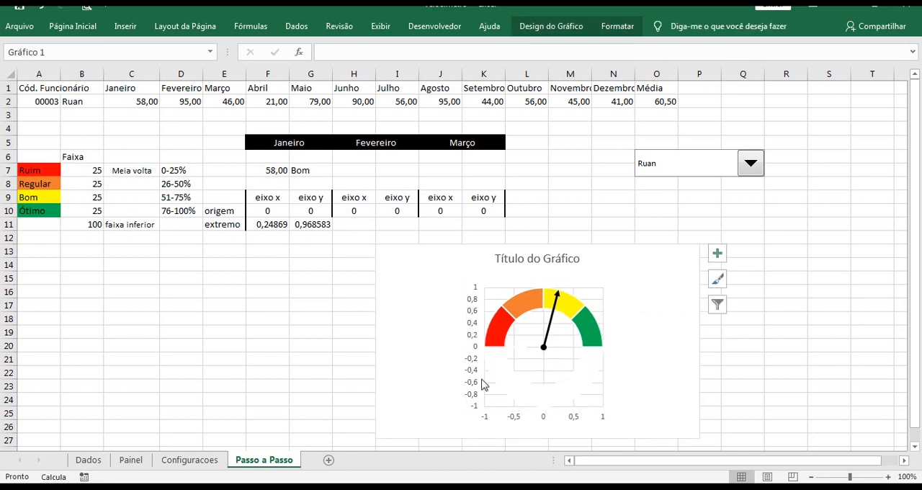
key(Delete)
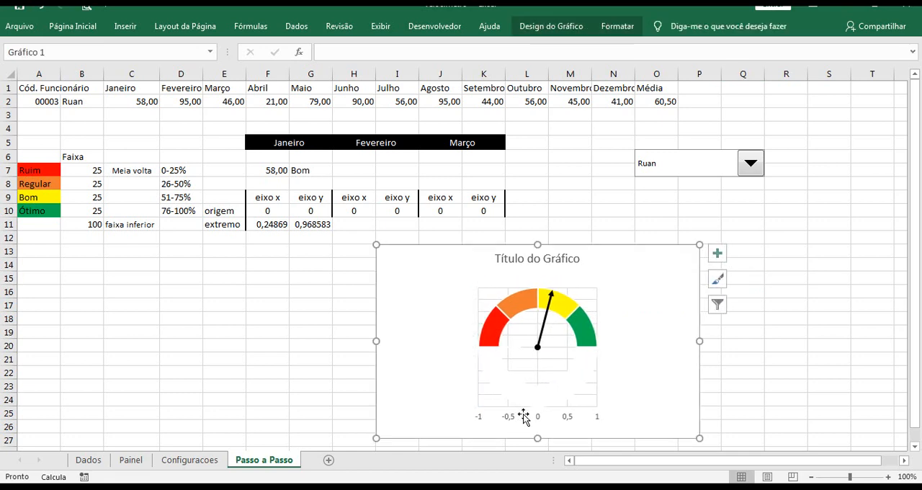
click(599, 418)
key(Delete)
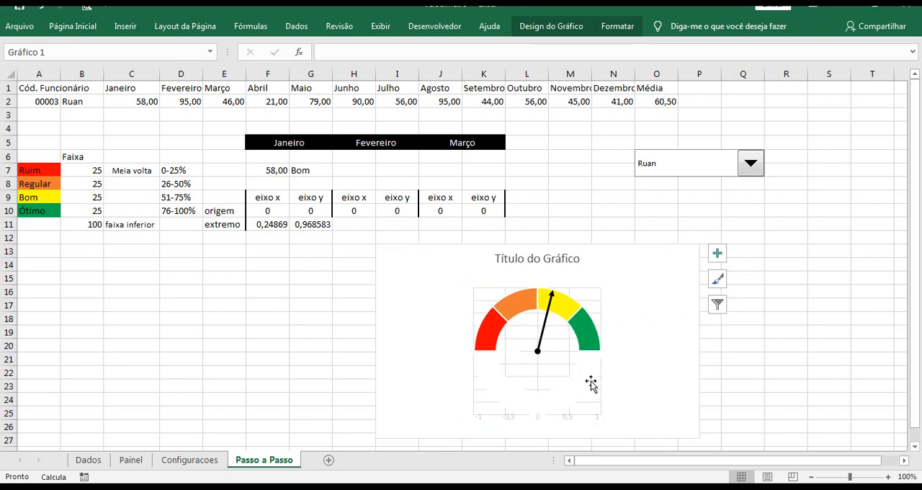
click(577, 371)
click(597, 297)
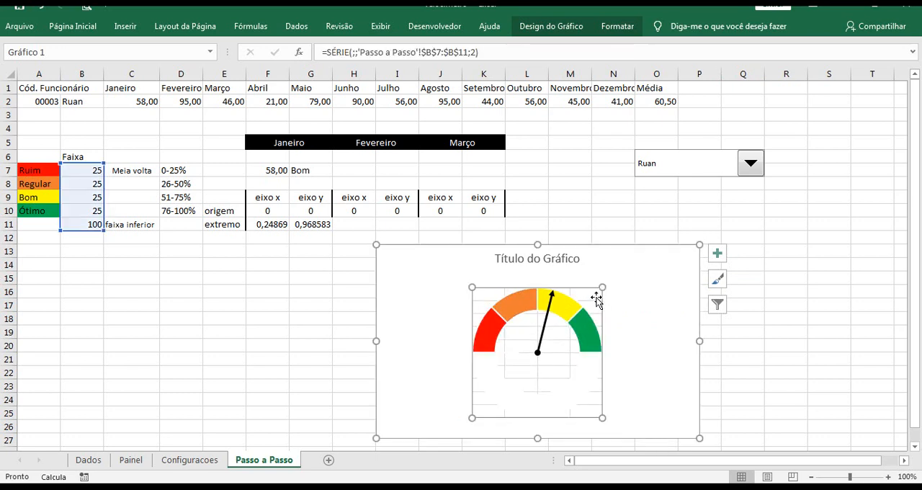
click(717, 254)
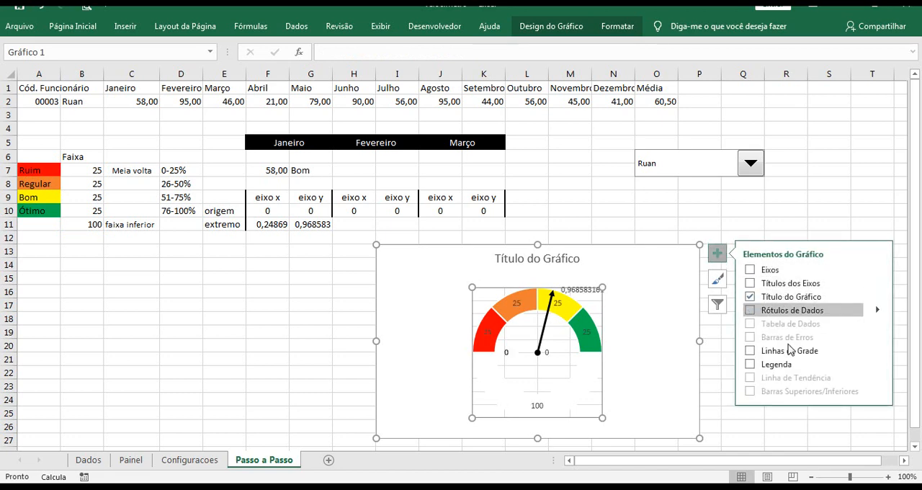
click(793, 210)
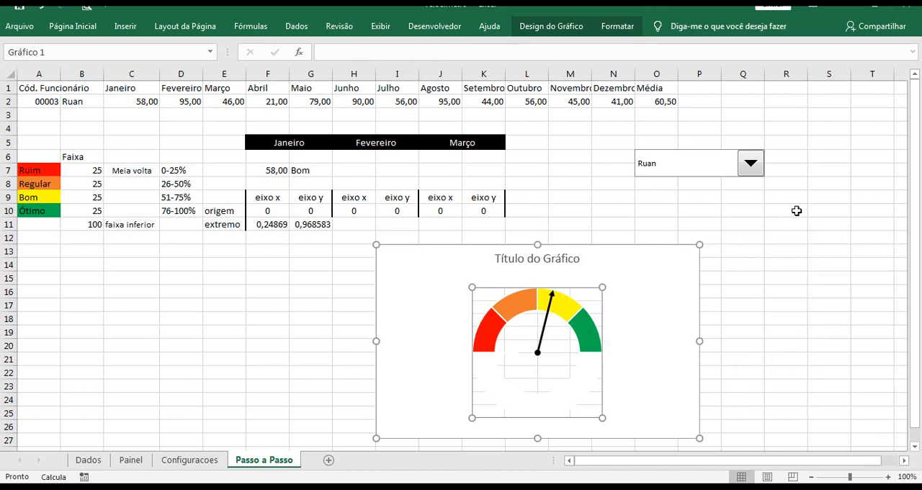
click(601, 301)
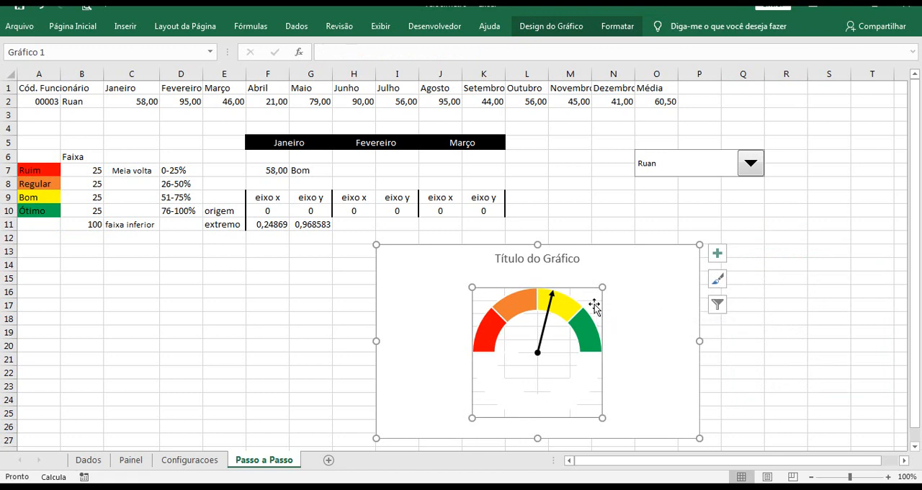
click(771, 340)
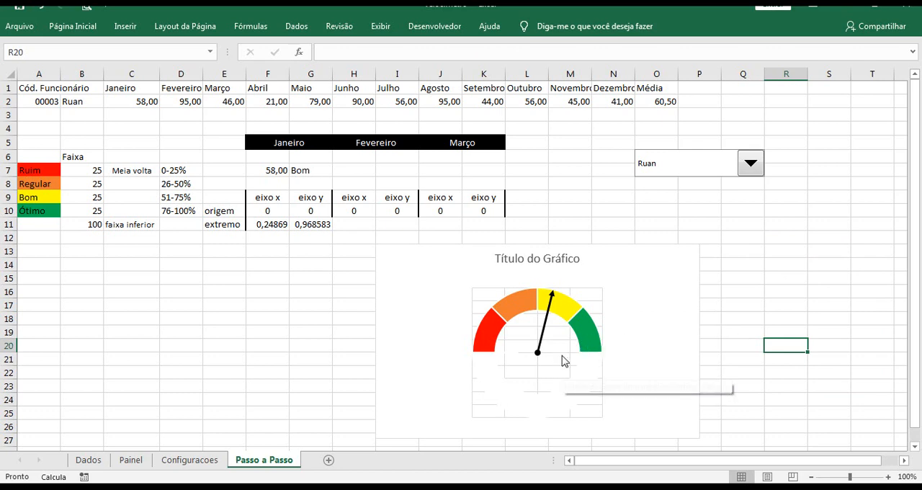
Delete the horizontal gridlines from the gauge chart
click(570, 373)
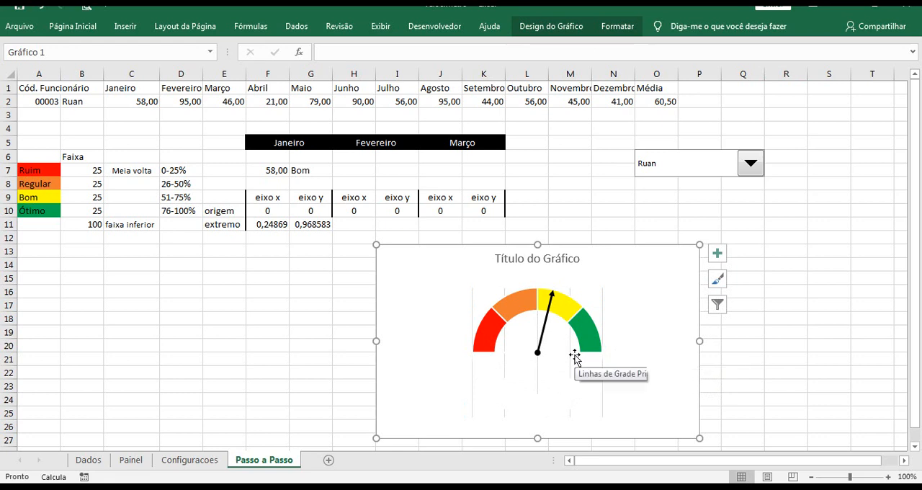
click(604, 311)
click(601, 307)
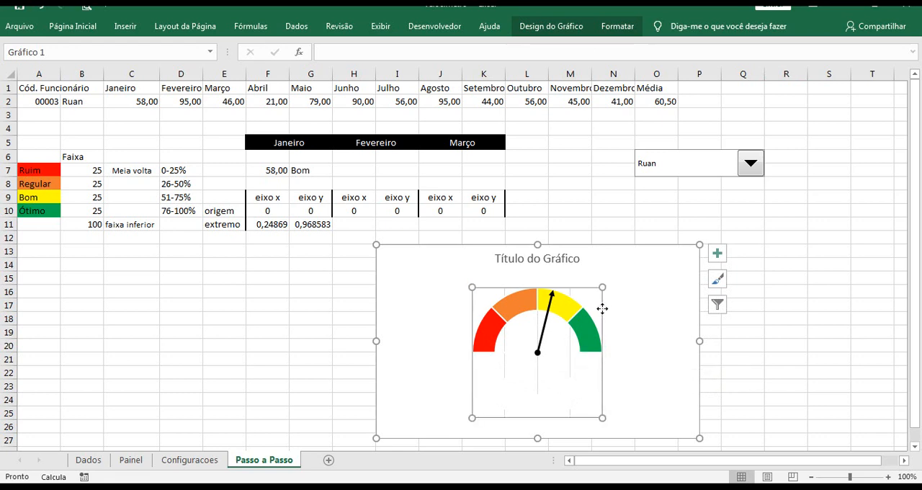
click(817, 332)
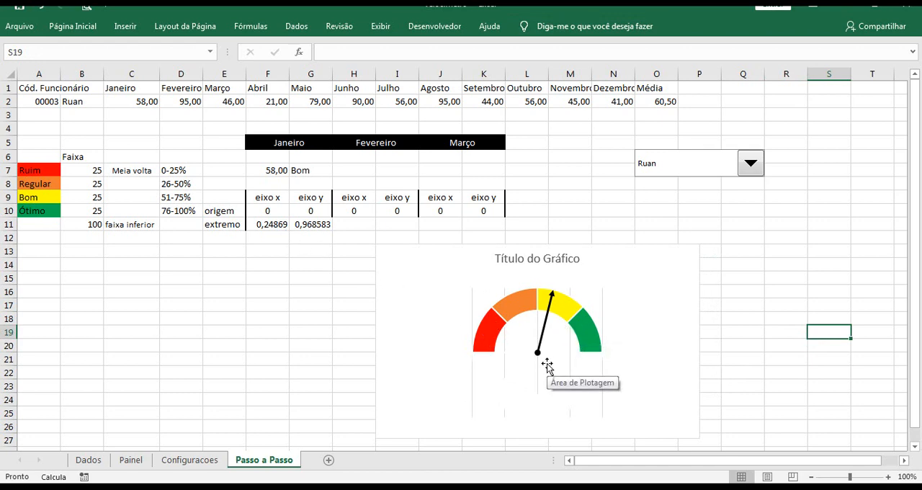
Insert a text box just below the gauge's pointer origin and link it to cell G7 with =$G$7
click(125, 26)
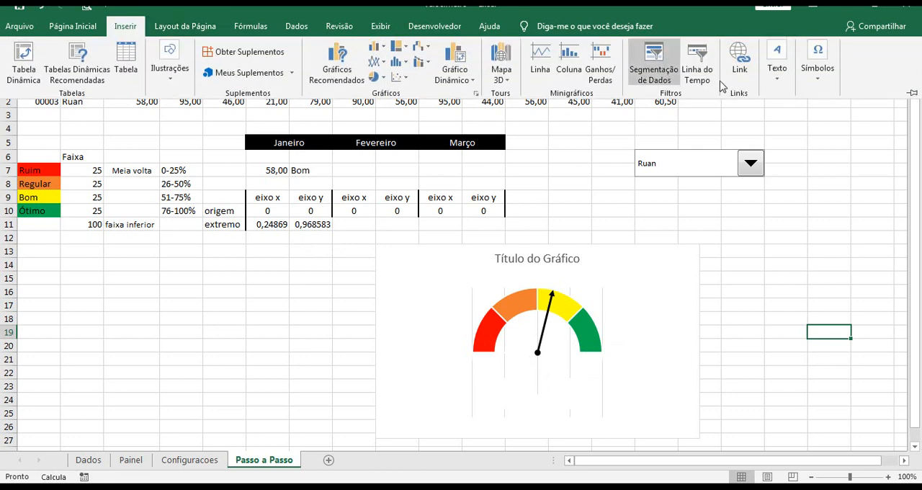
click(778, 72)
click(747, 134)
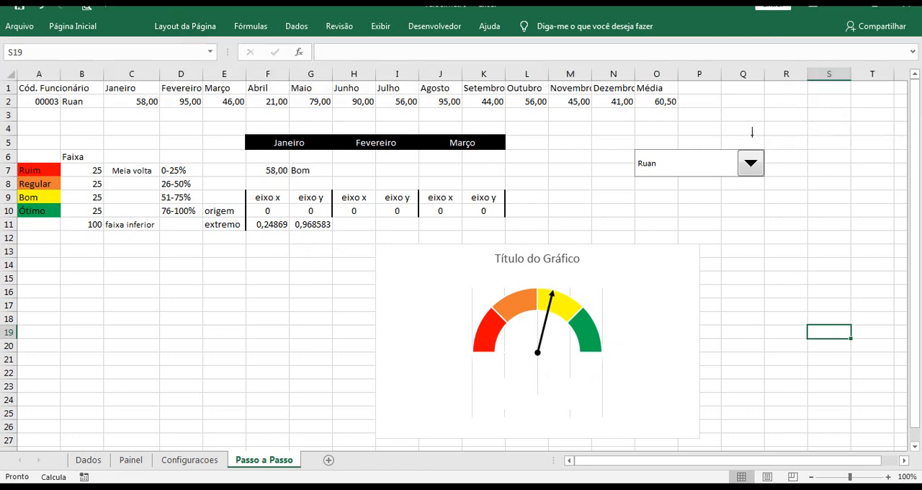
drag(505, 366, 591, 379)
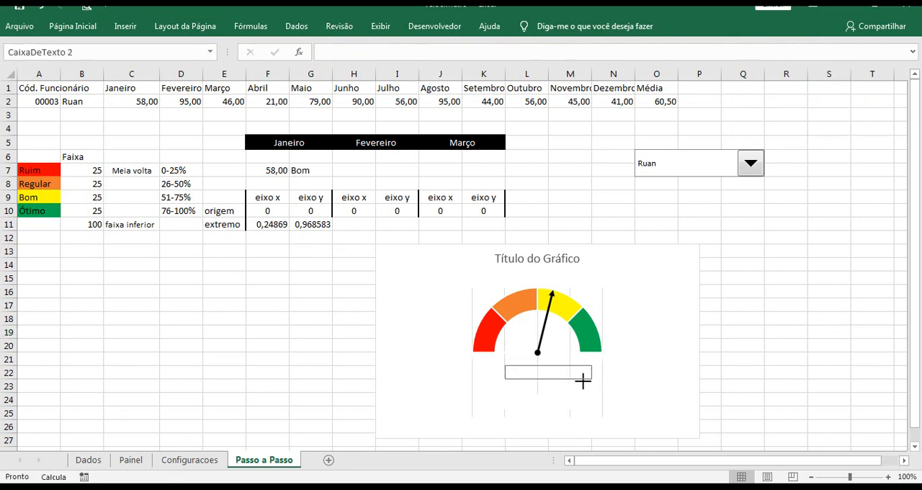
click(335, 51)
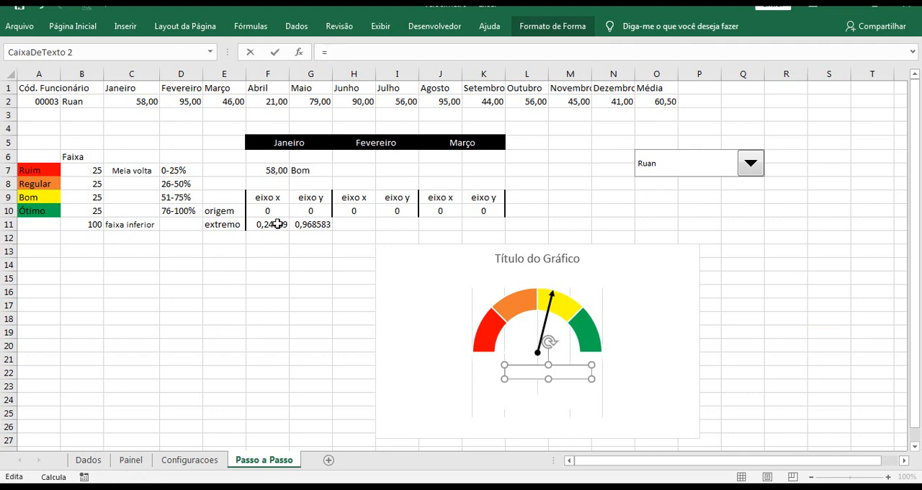
click(305, 170)
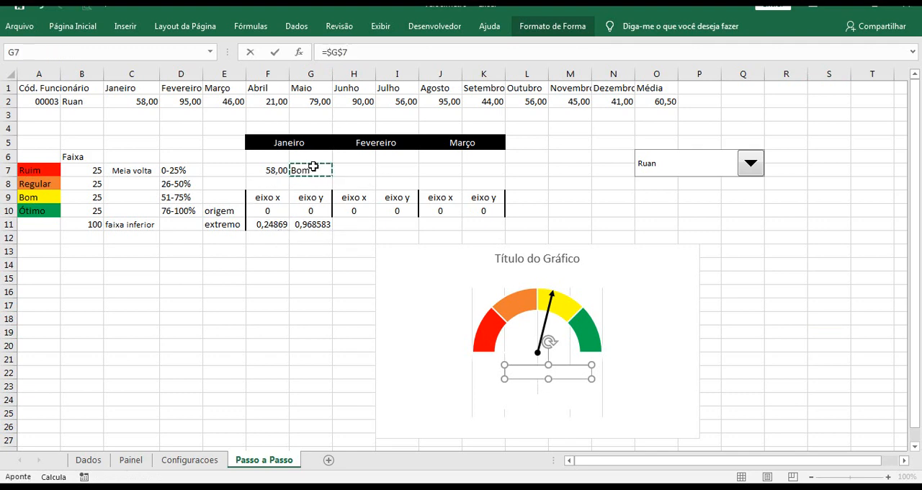
key(Return)
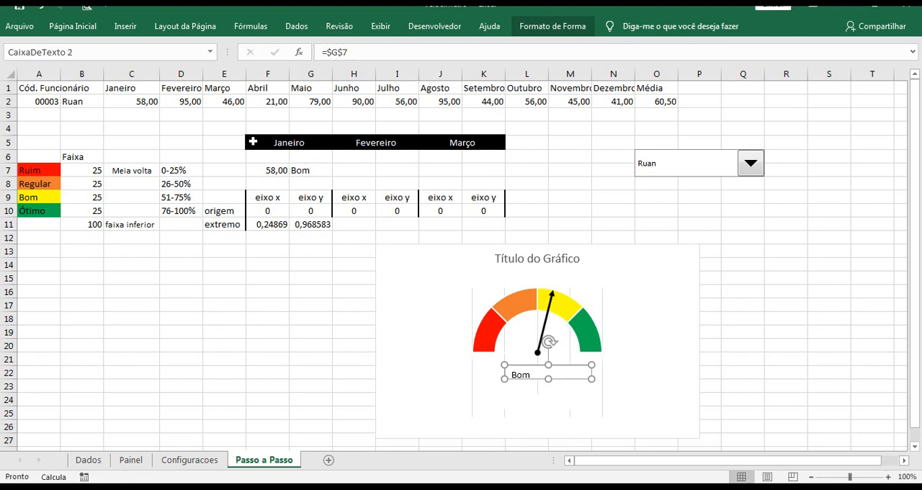
Centre the rating text box's text vertically and horizontally and make it bold
click(95, 29)
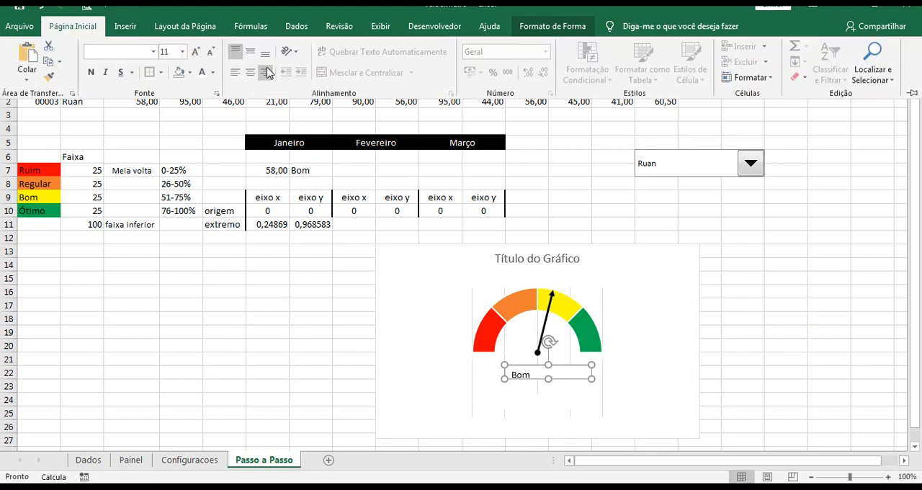
click(250, 52)
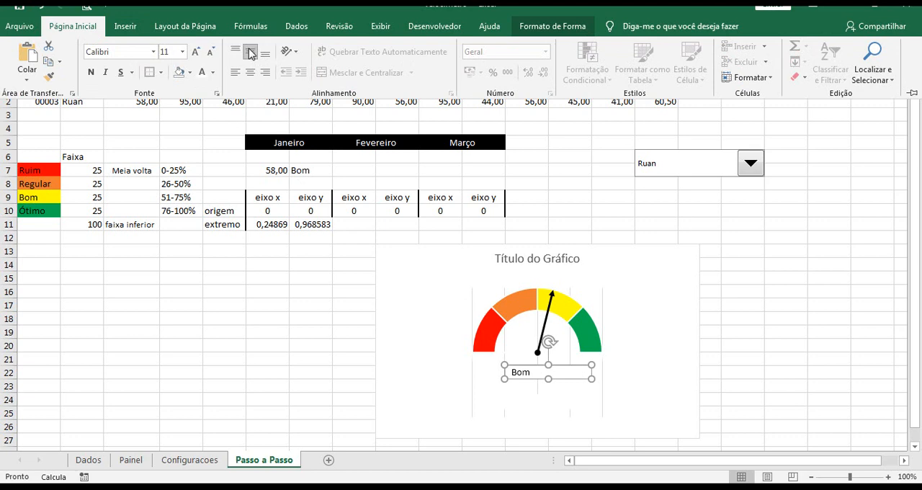
click(250, 73)
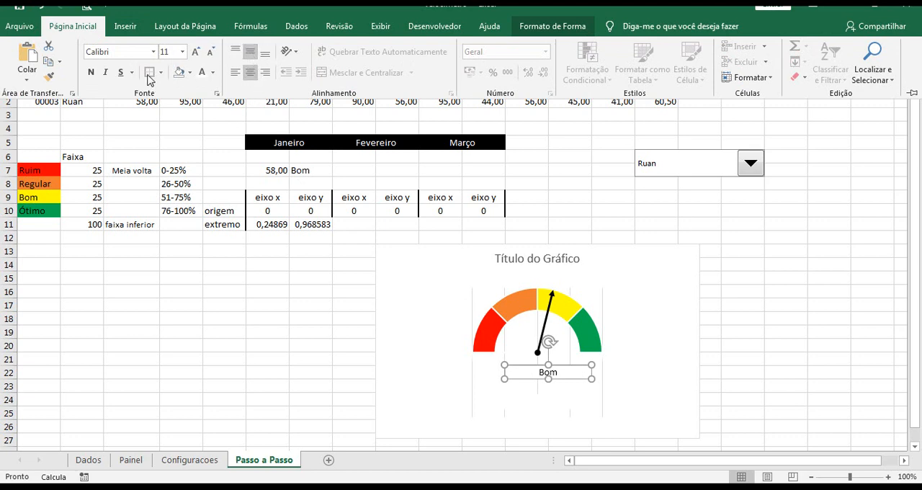
click(91, 73)
click(787, 322)
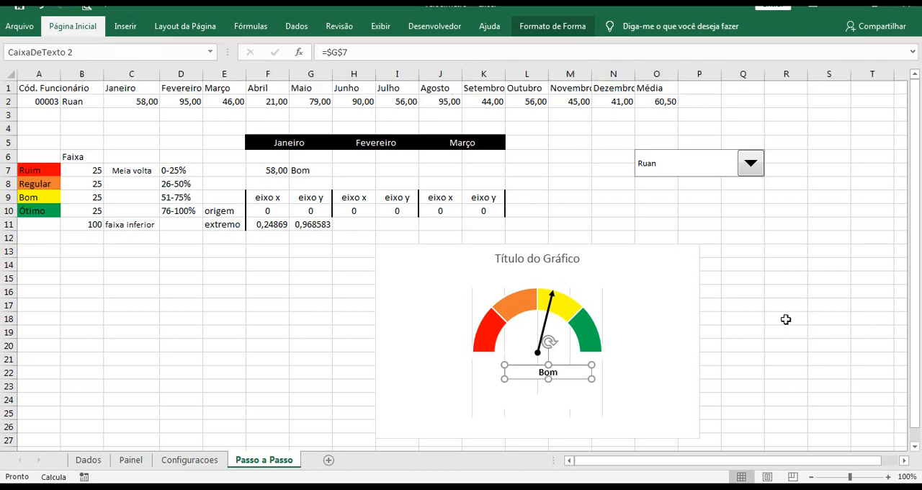
Centre the rating text box horizontally just below the gauge pointer's origin
click(556, 368)
drag(549, 370, 550, 357)
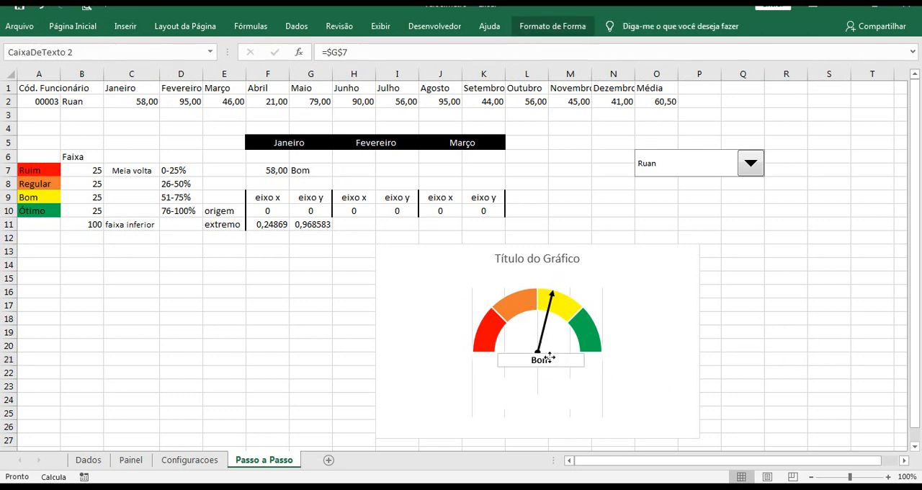
key(ctrl+z)
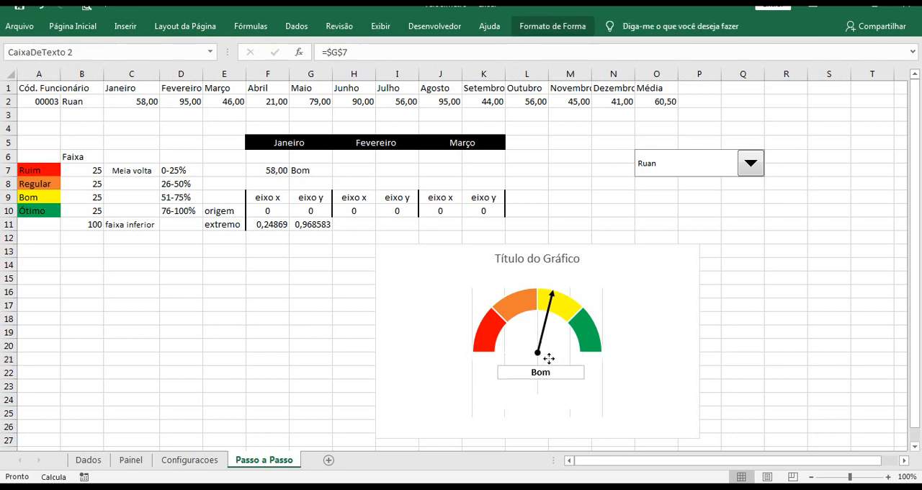
click(548, 360)
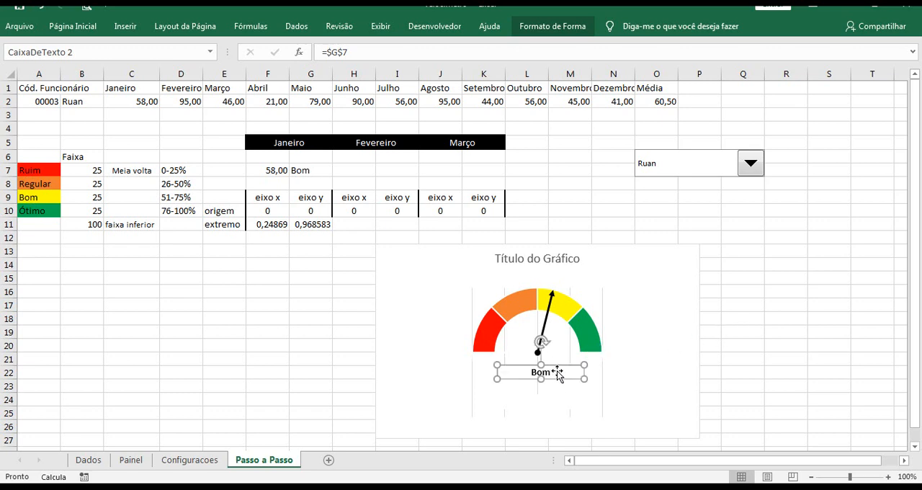
Add data labels to the gauge's coloured doughnut series
click(587, 329)
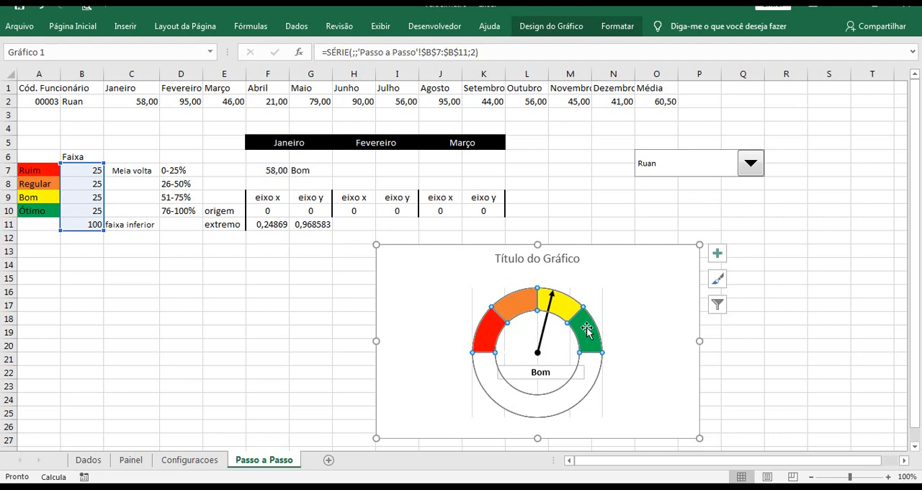
right_click(587, 329)
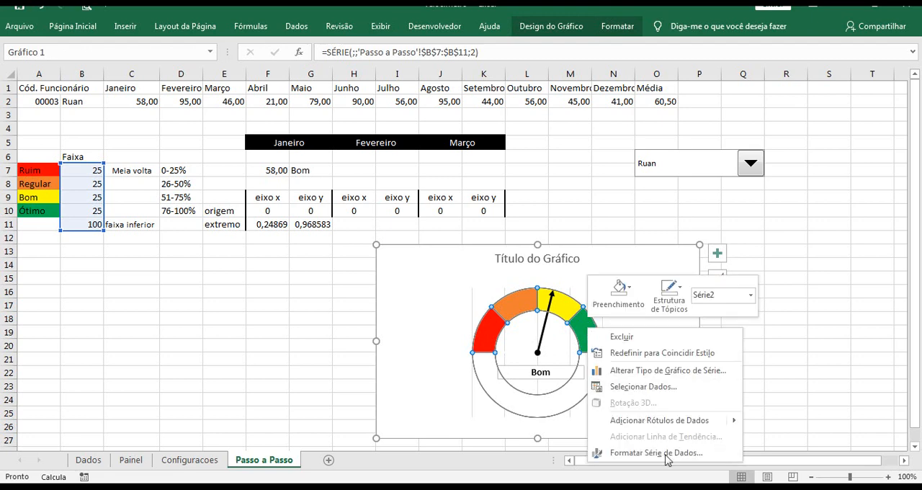
click(655, 421)
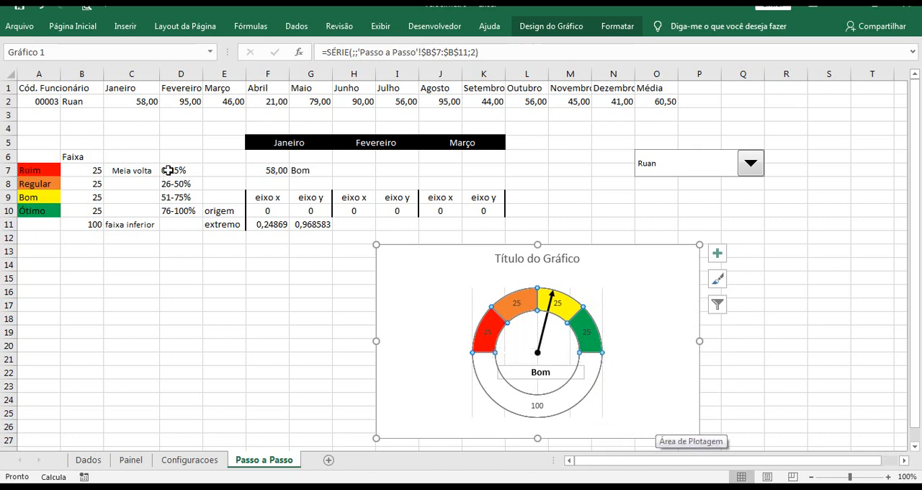
Take the gauge's data labels from the percentage ranges in cells D7:D10 and turn off their Value content
drag(170, 171, 171, 209)
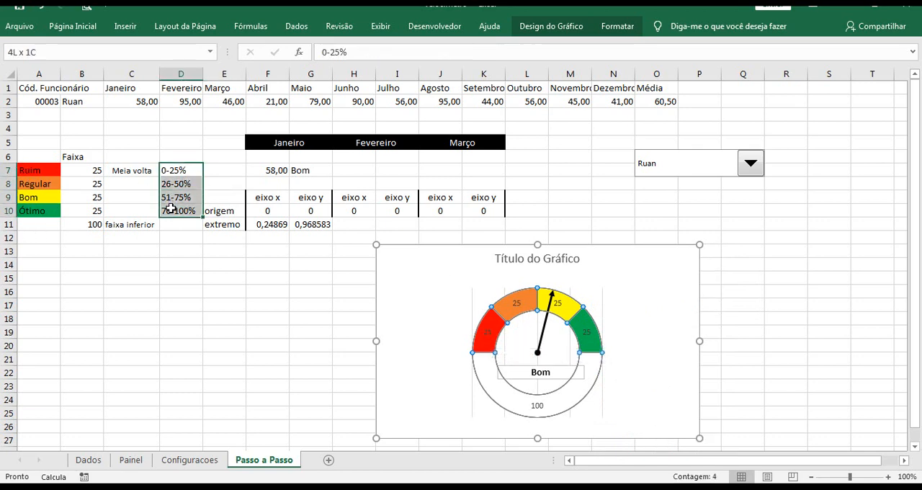
click(587, 334)
right_click(587, 335)
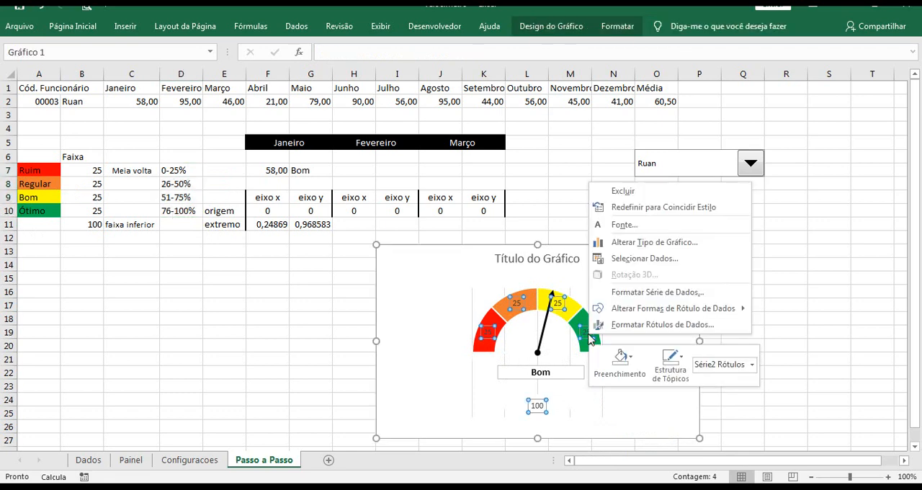
click(632, 325)
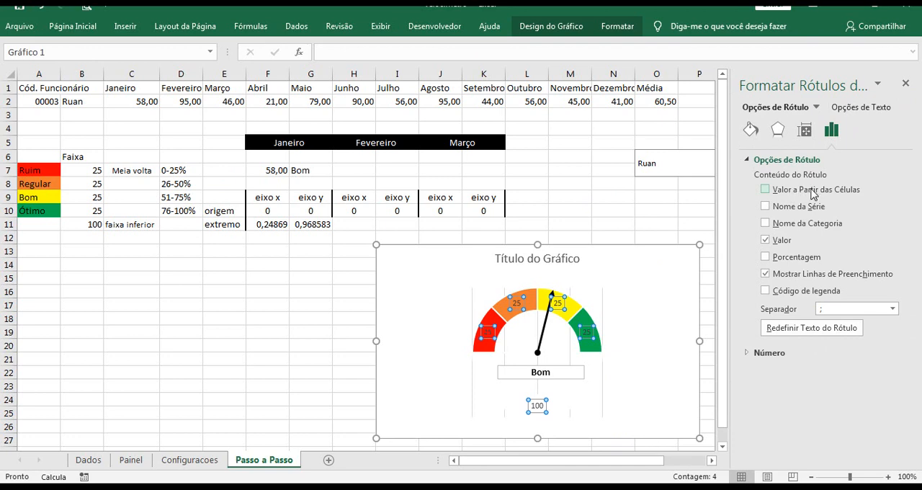
click(804, 194)
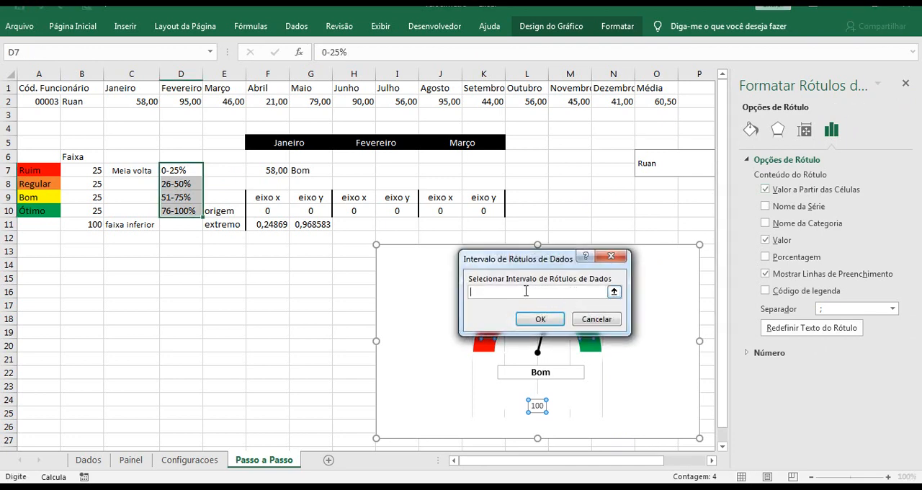
drag(173, 175, 176, 211)
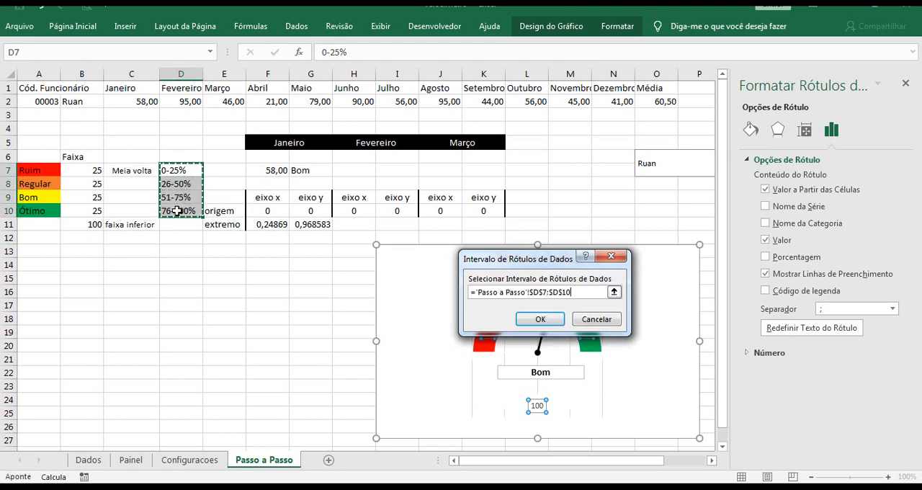
click(541, 318)
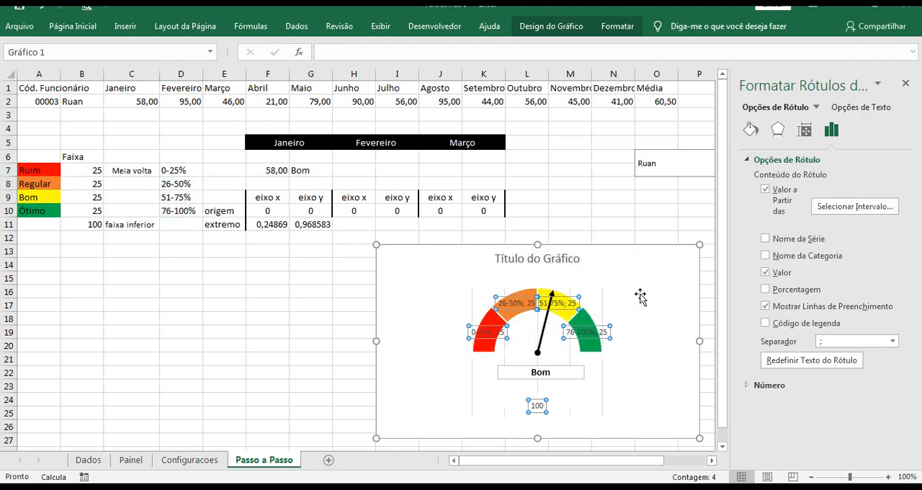
click(784, 274)
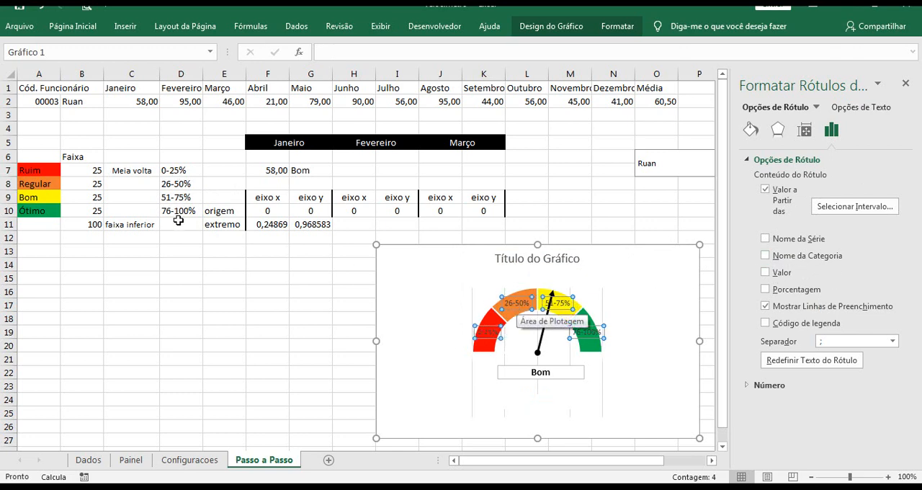
click(906, 83)
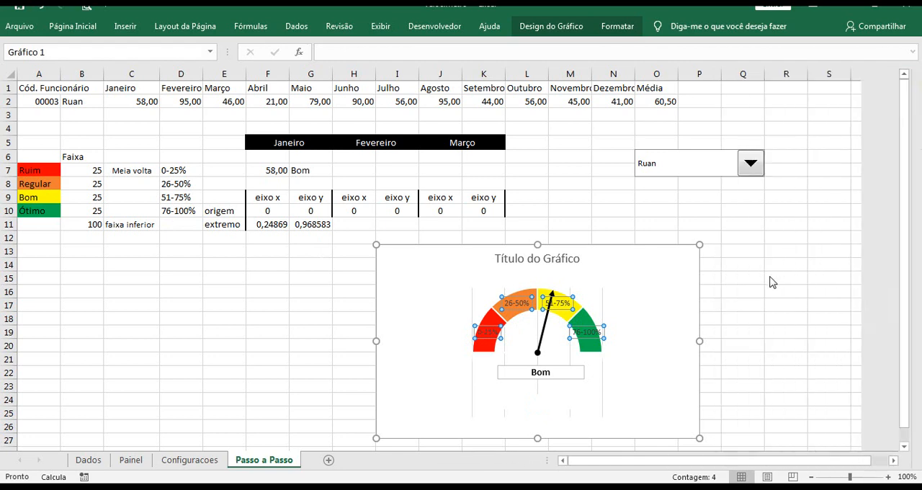
click(764, 279)
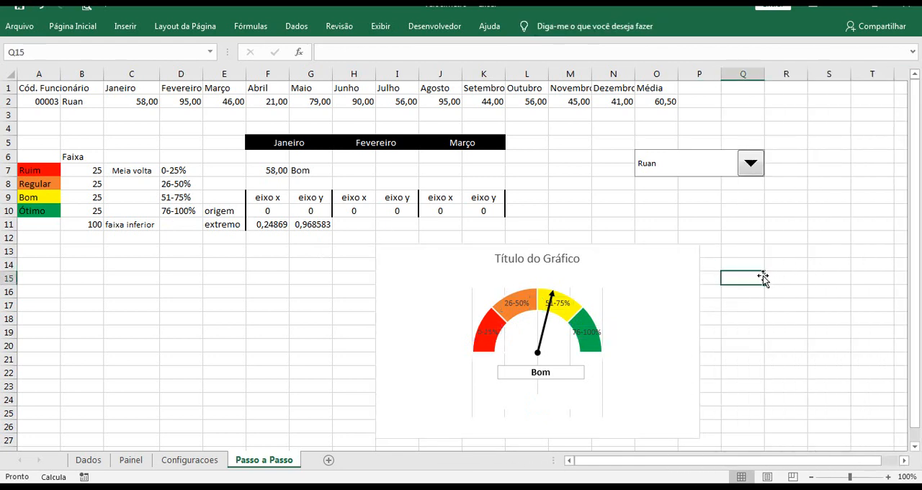
Link the gauge chart's title to cell C1 with ='Passo a Passo'!$C$1
click(537, 261)
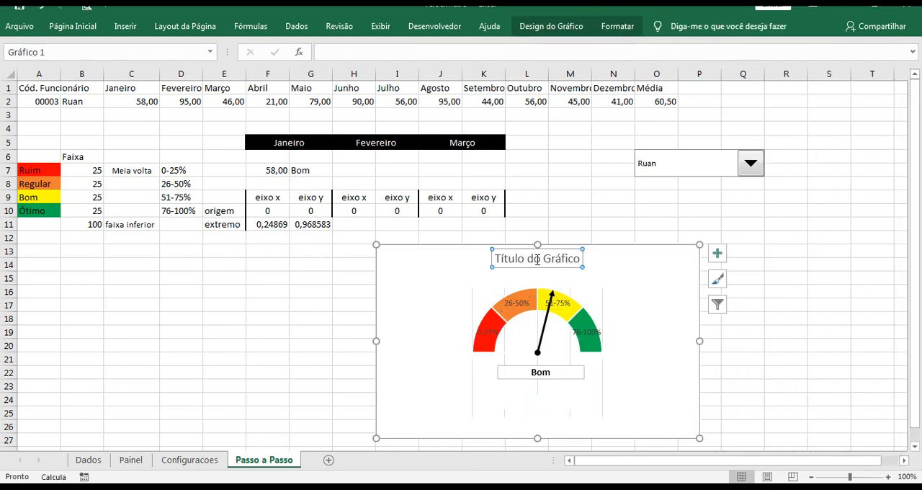
click(387, 54)
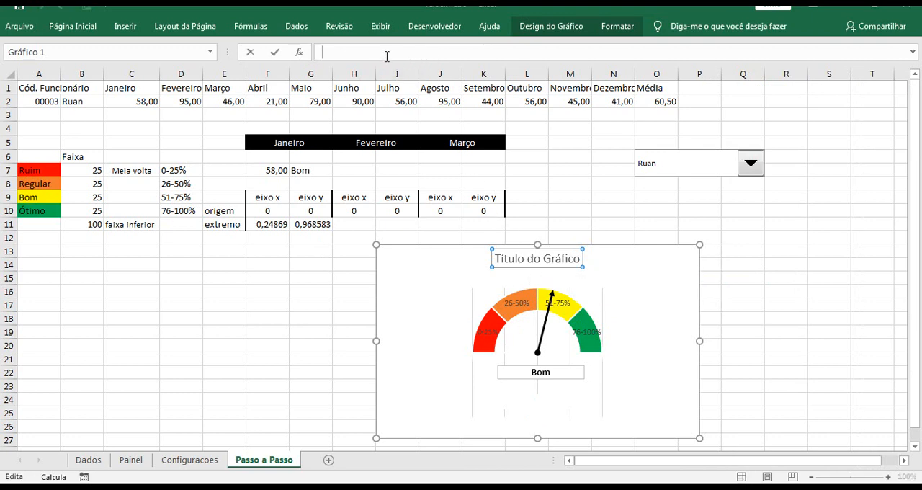
text(=)
click(125, 87)
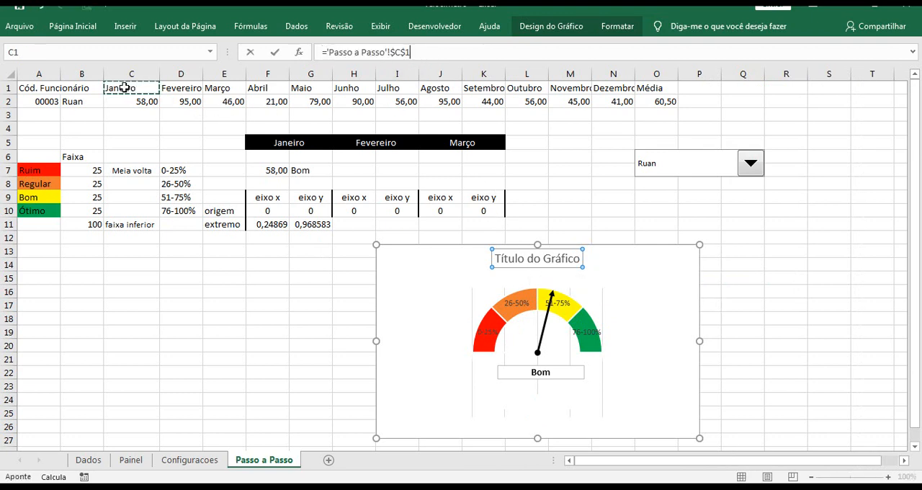
key(Return)
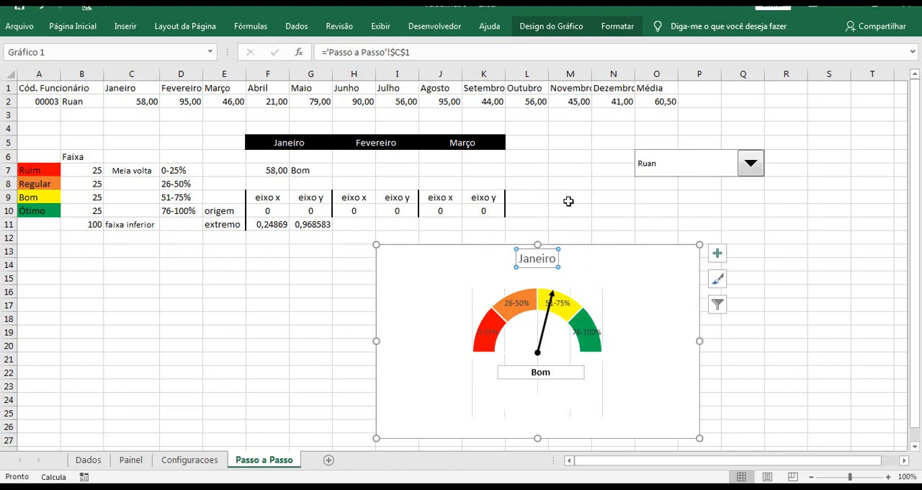
click(578, 209)
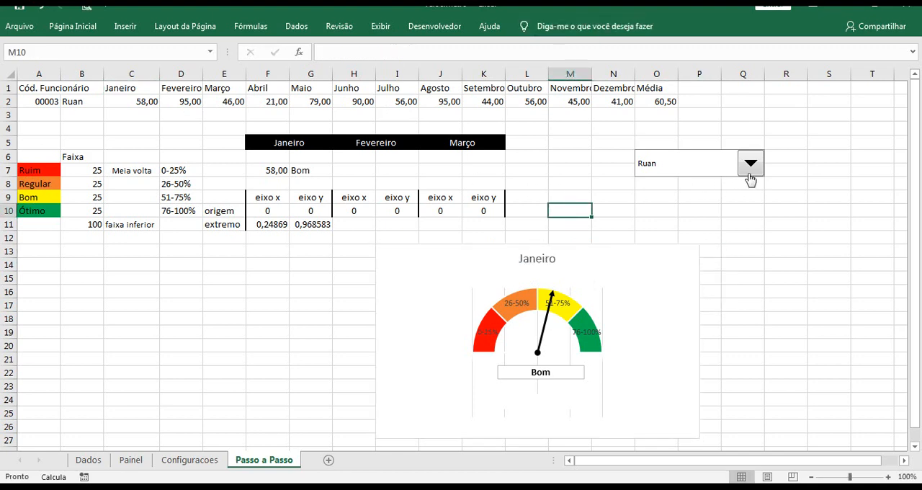
Test the gauge by choosing the second and then the first salesperson in the combo box
click(749, 171)
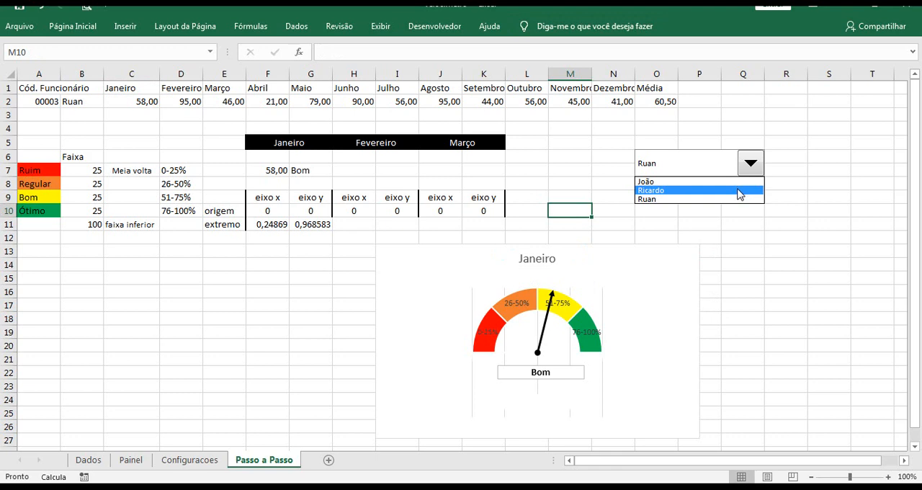
click(740, 192)
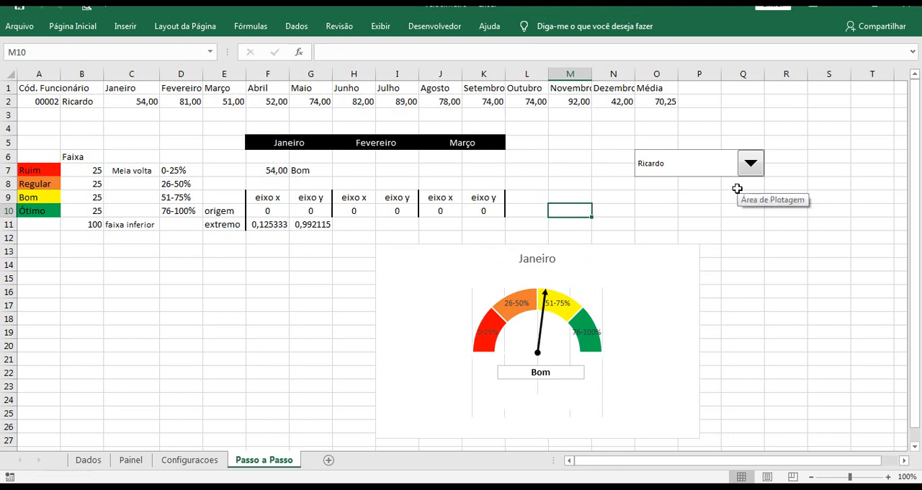
click(753, 169)
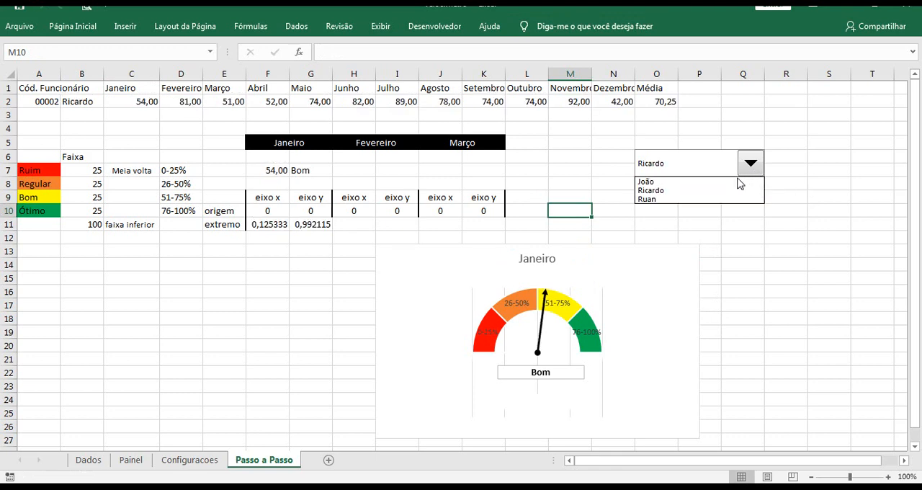
click(691, 183)
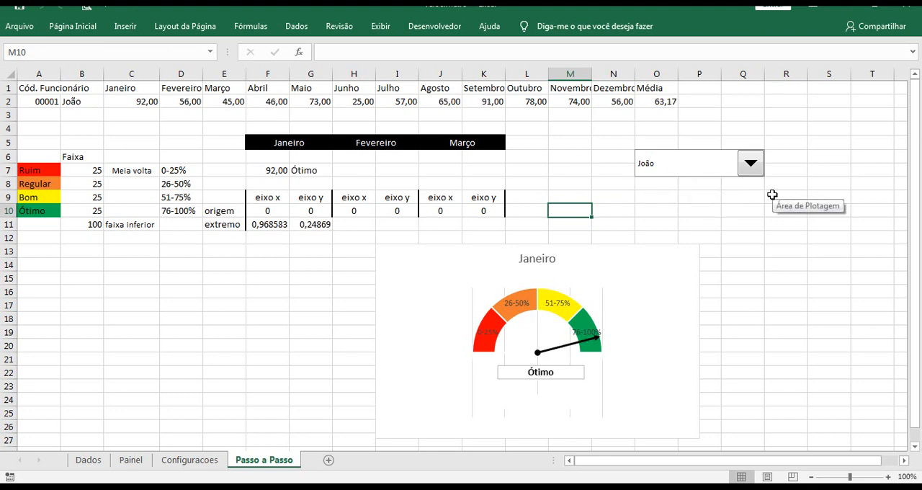
Paste the copied SEM FOTO placeholder picture at cell Q9 and shift it slightly toward column P
click(736, 213)
click(754, 199)
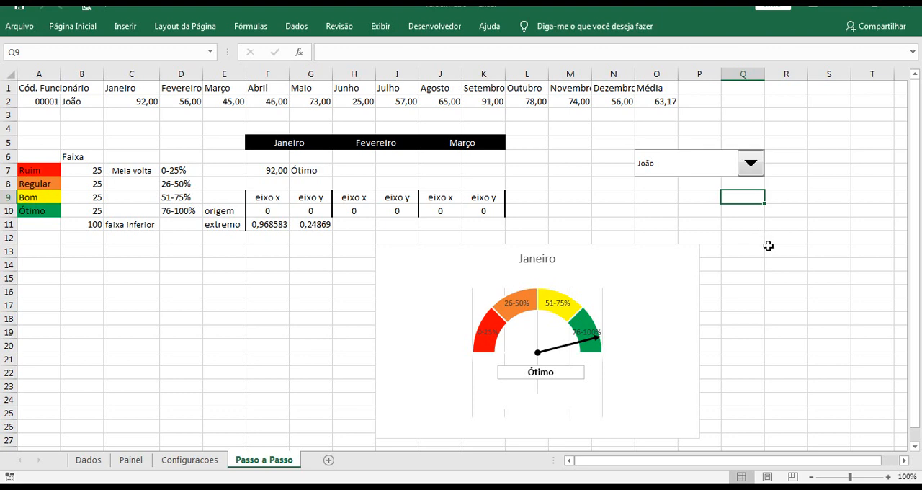
key(ctrl+v)
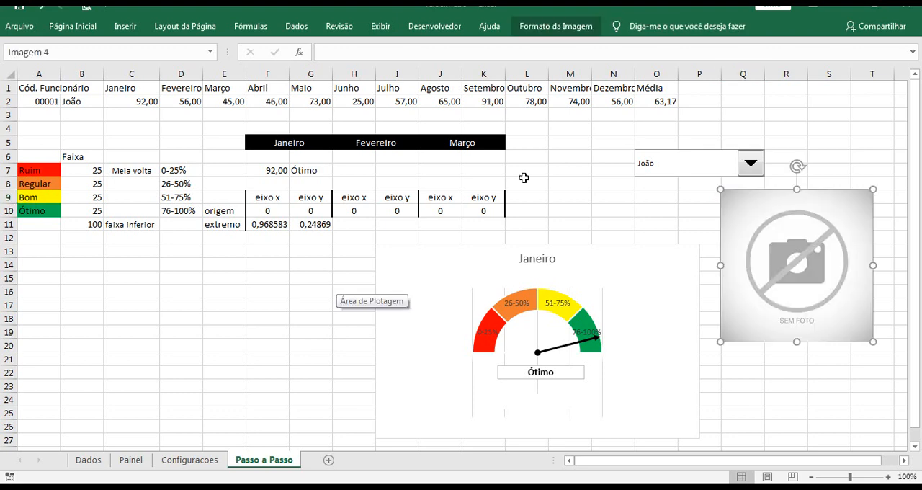
drag(745, 221, 740, 221)
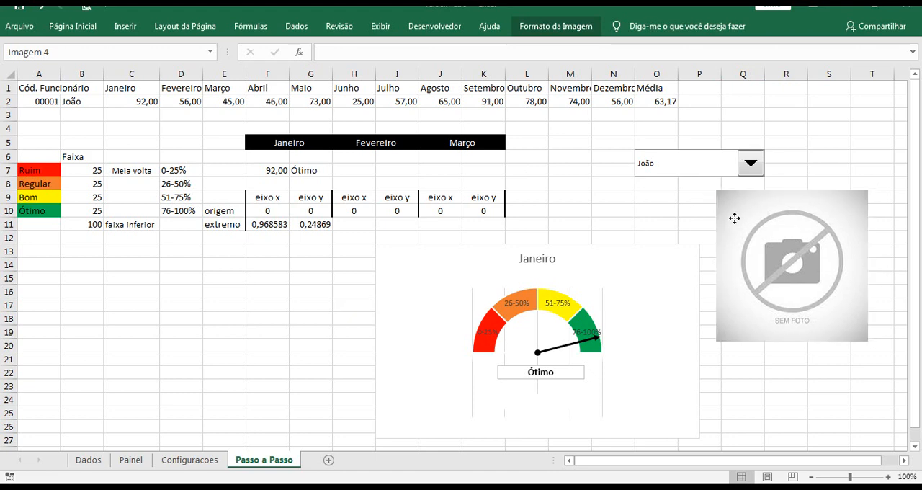
click(696, 210)
click(754, 218)
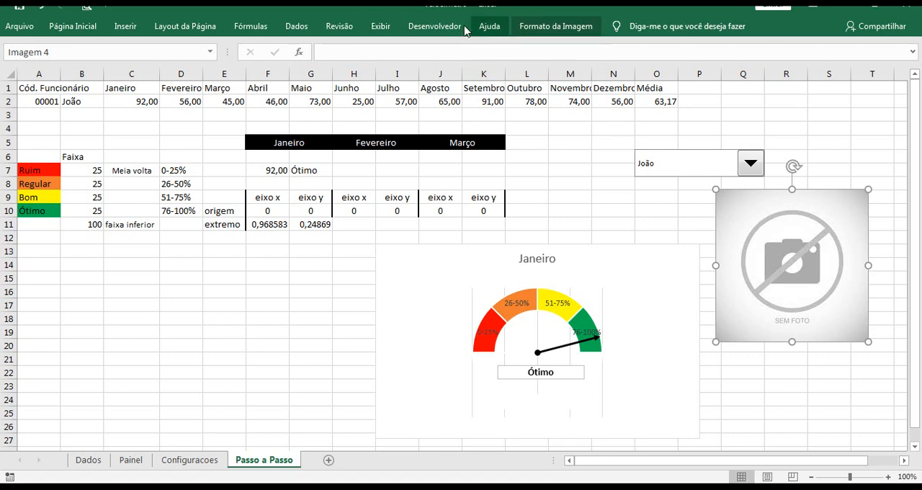
Check the formula behind the defined name Vendedor in the Name Manager
click(257, 29)
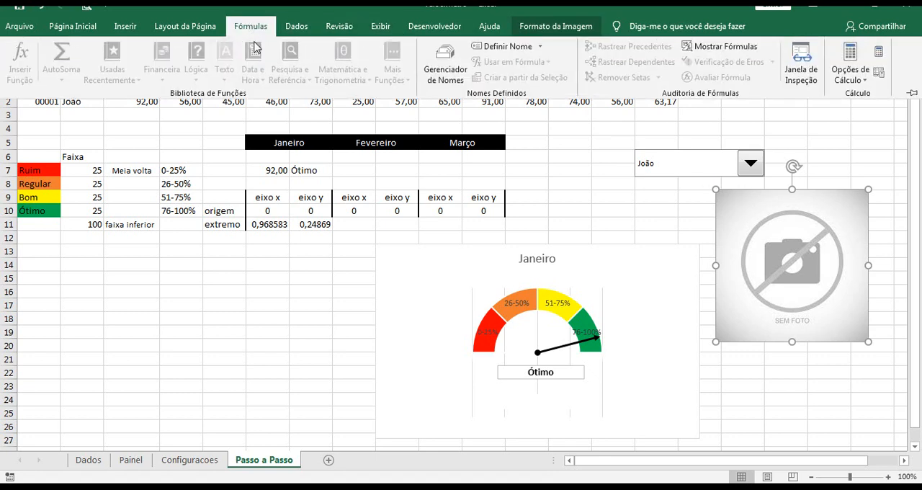
click(435, 70)
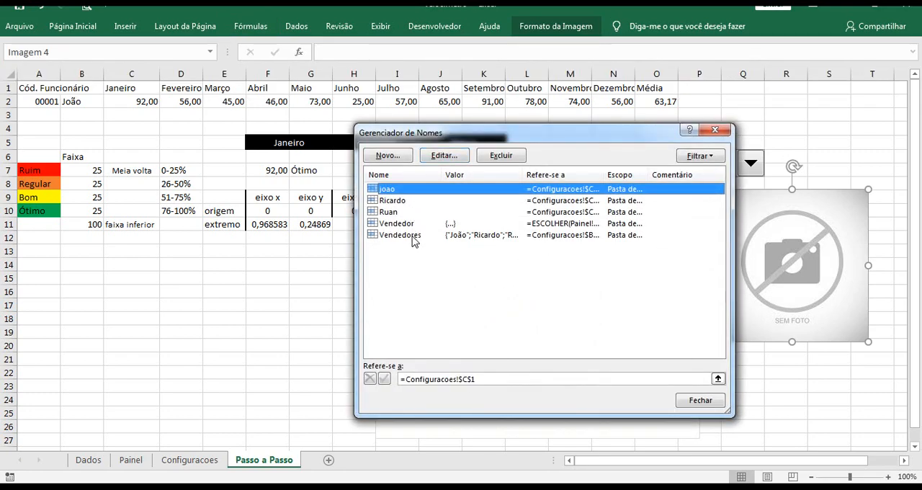
click(403, 225)
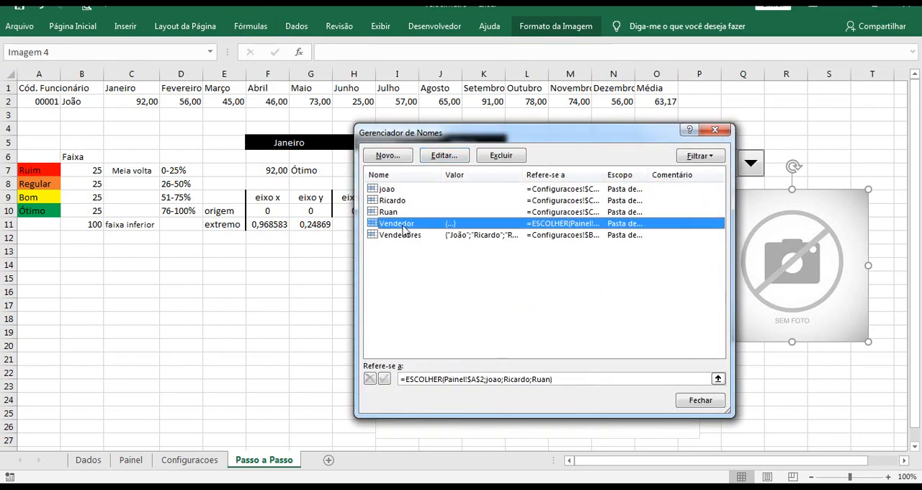
drag(457, 138, 396, 134)
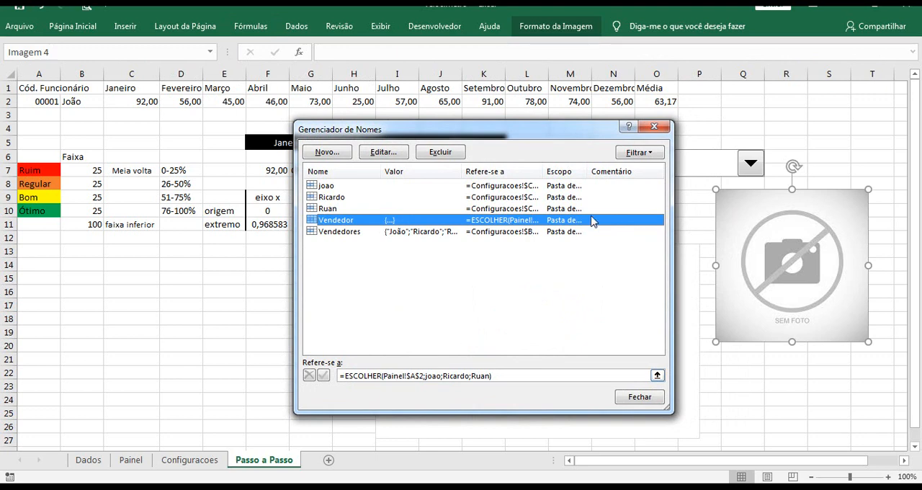
click(655, 128)
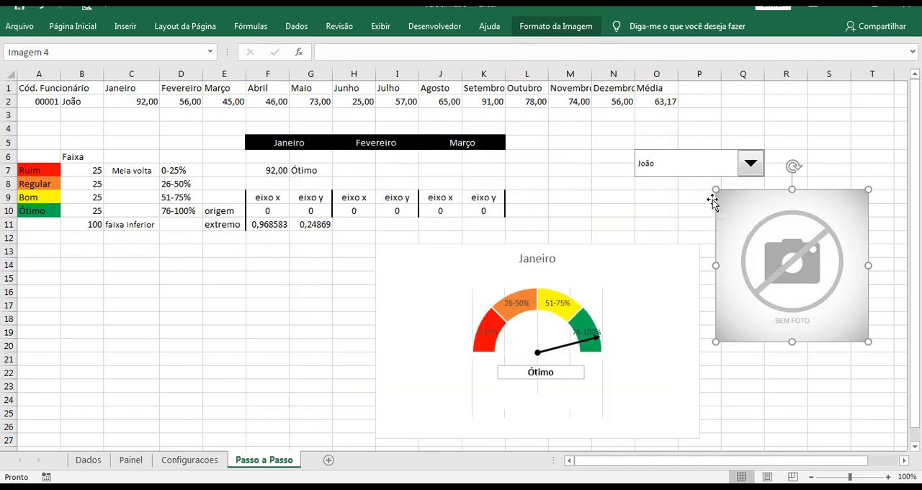
Link the SEM FOTO placeholder picture to the defined name with the formula =Vendedor
click(336, 52)
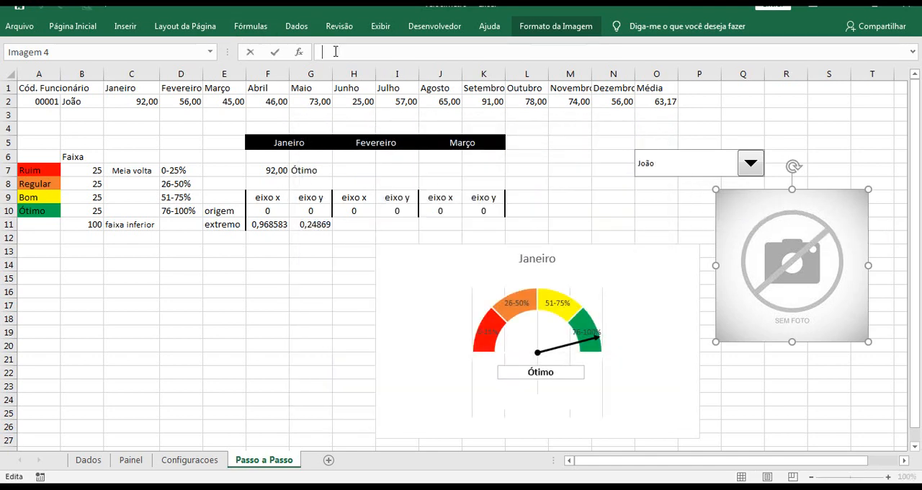
text(=e)
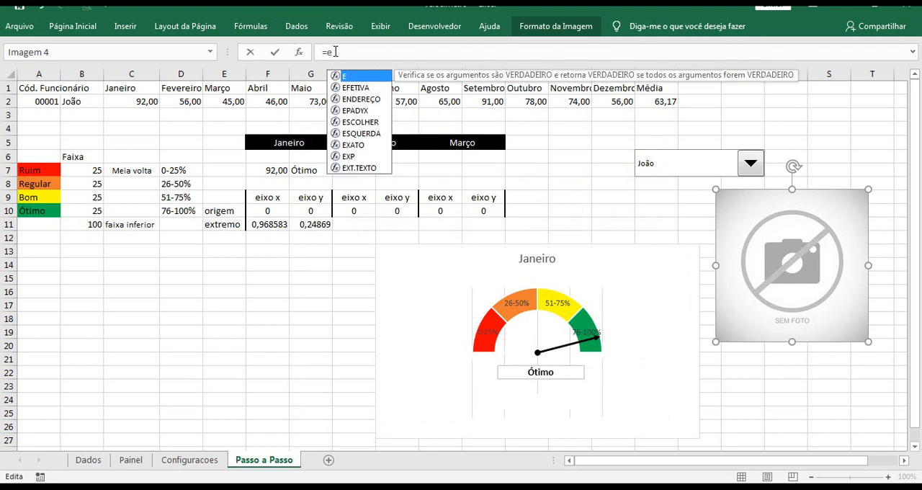
text(s)
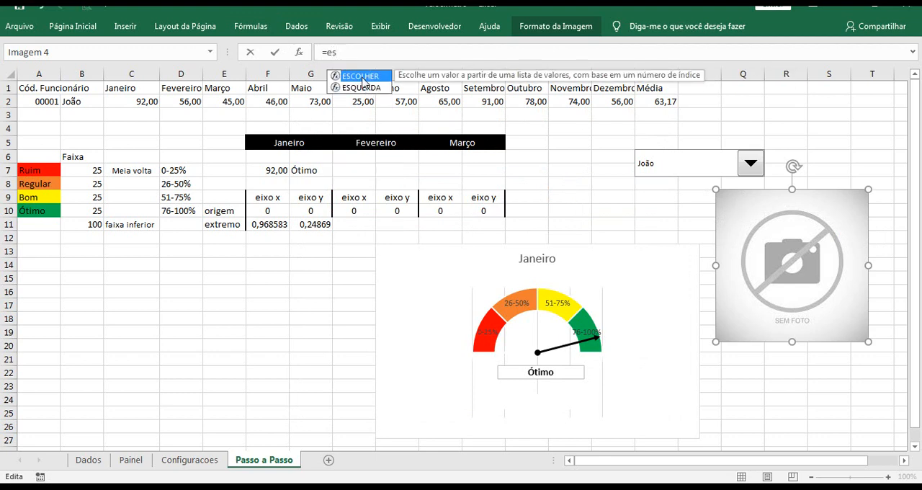
drag(344, 55, 328, 56)
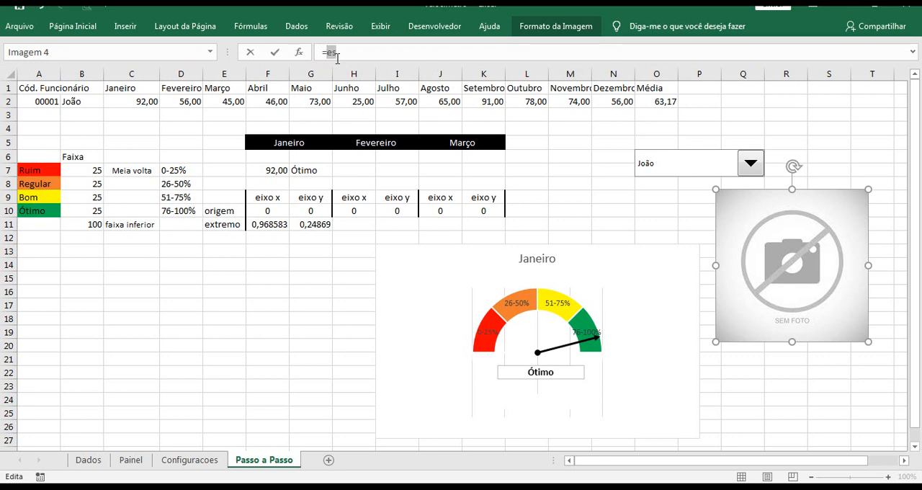
text(v)
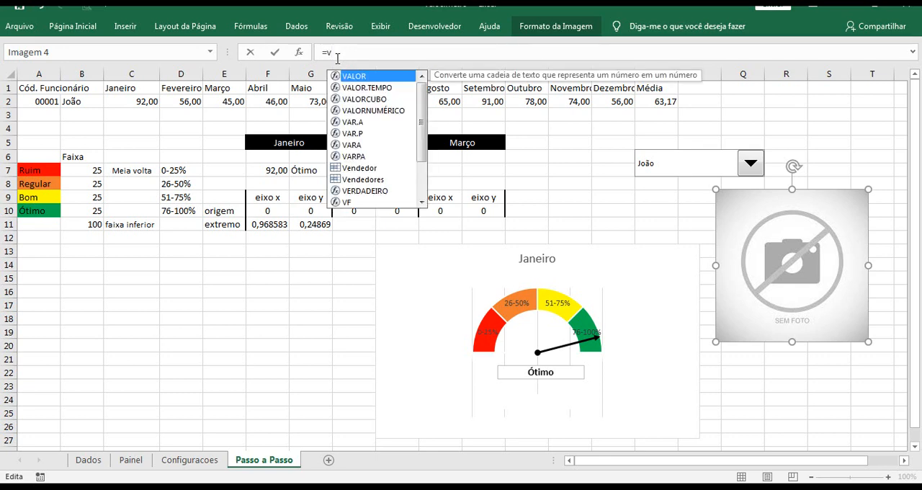
click(362, 170)
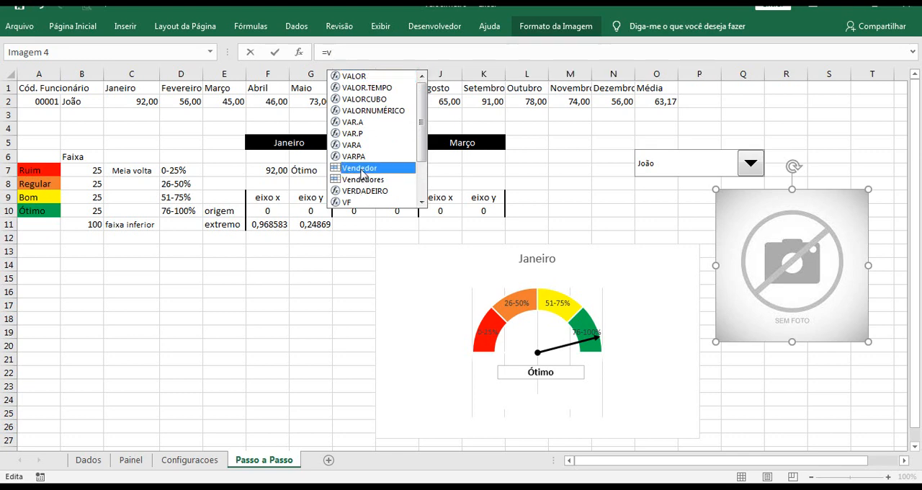
double_click(363, 170)
key(Return)
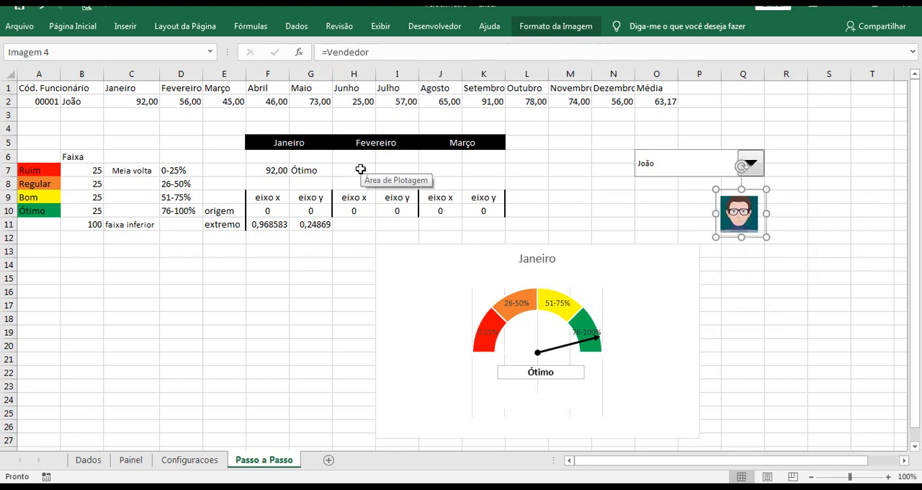
Enlarge the linked salesperson photo to span roughly columns Q to S and rows 9 to 17
click(756, 260)
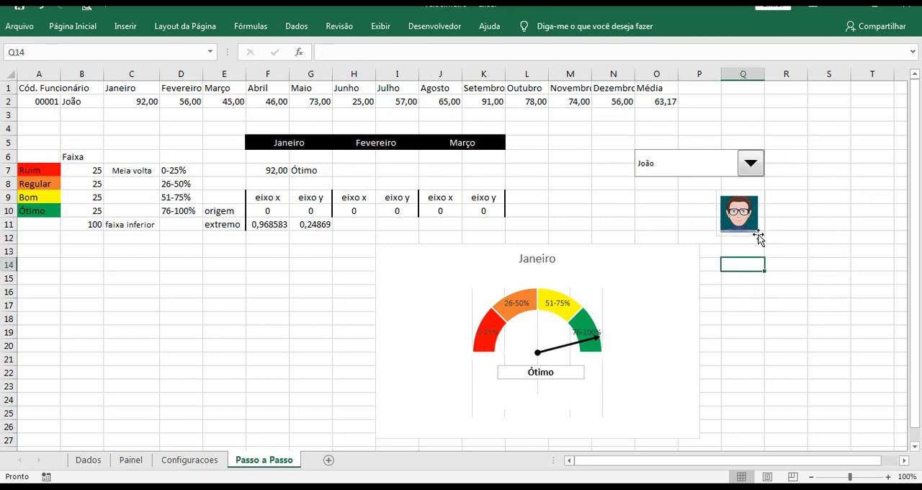
click(759, 239)
drag(762, 241, 797, 302)
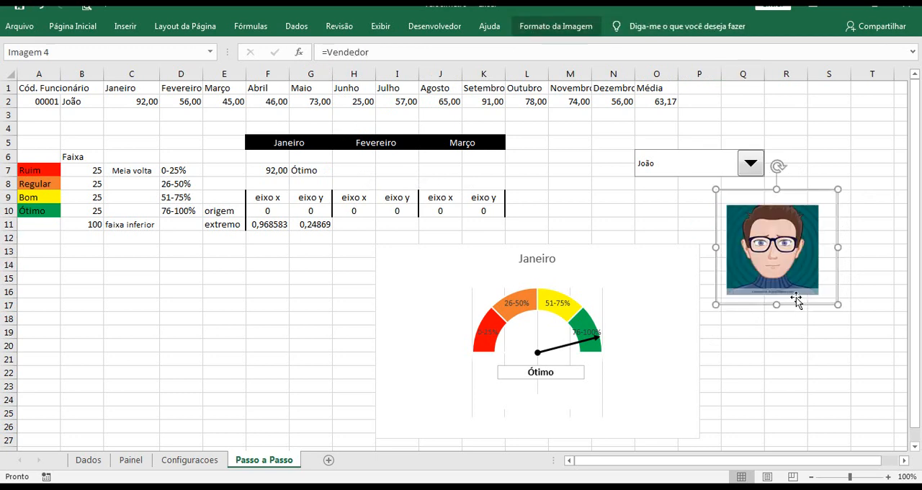
Test the photo link by choosing the second, third and first salesperson in the combo box
click(673, 193)
click(750, 167)
click(742, 191)
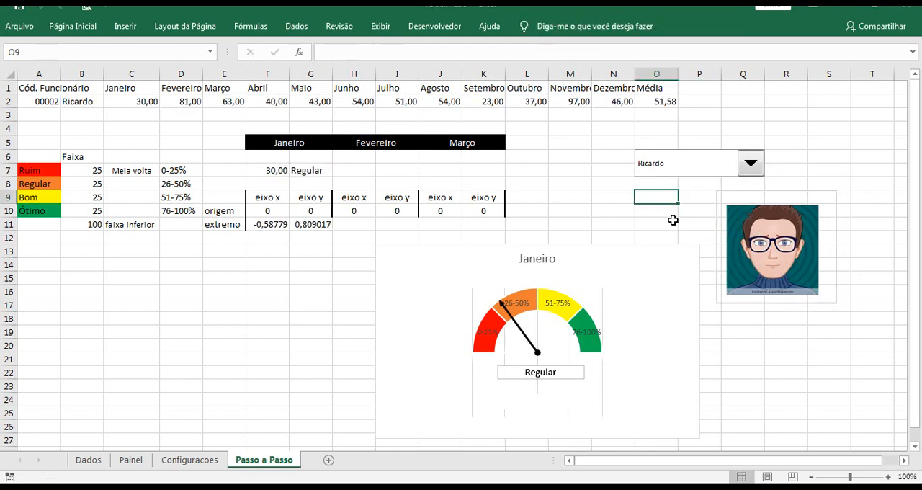
click(693, 210)
click(750, 170)
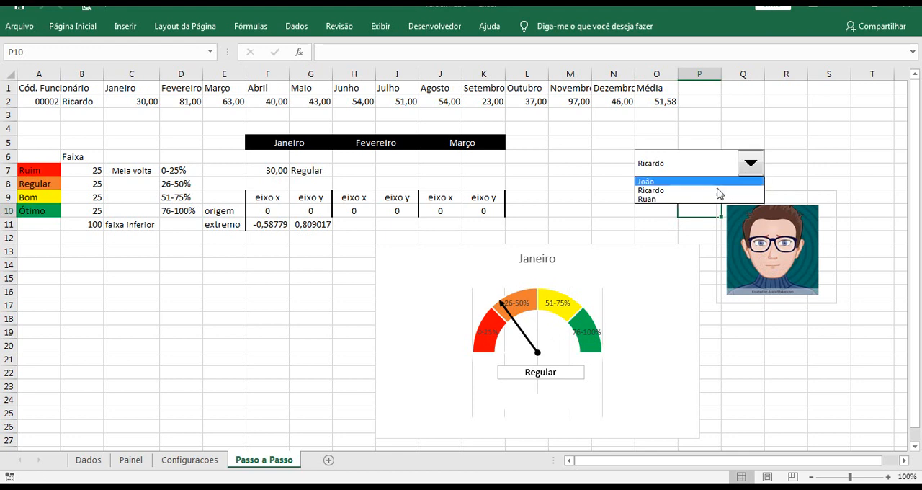
click(706, 201)
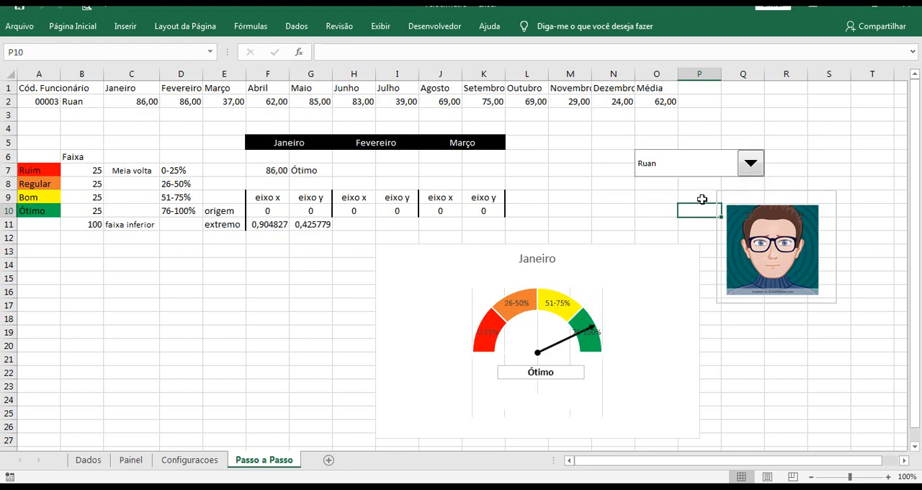
click(748, 165)
click(717, 181)
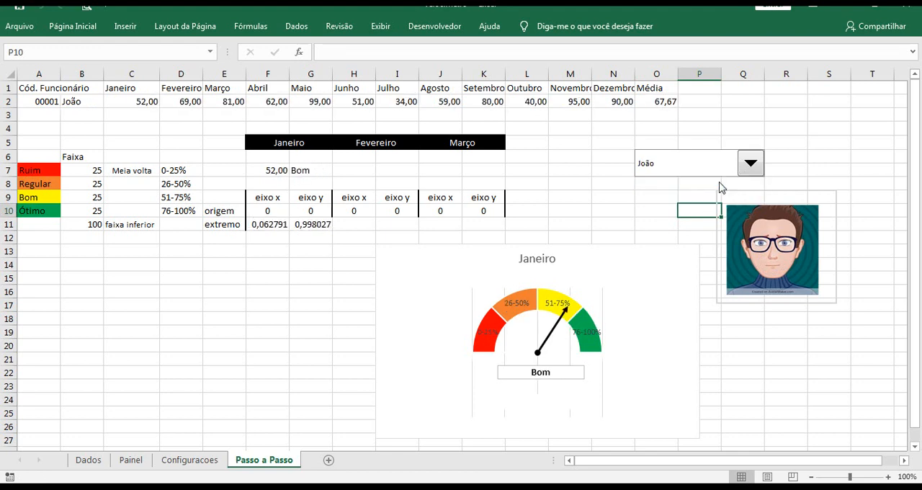
Select the linked photo and save the workbook
click(760, 209)
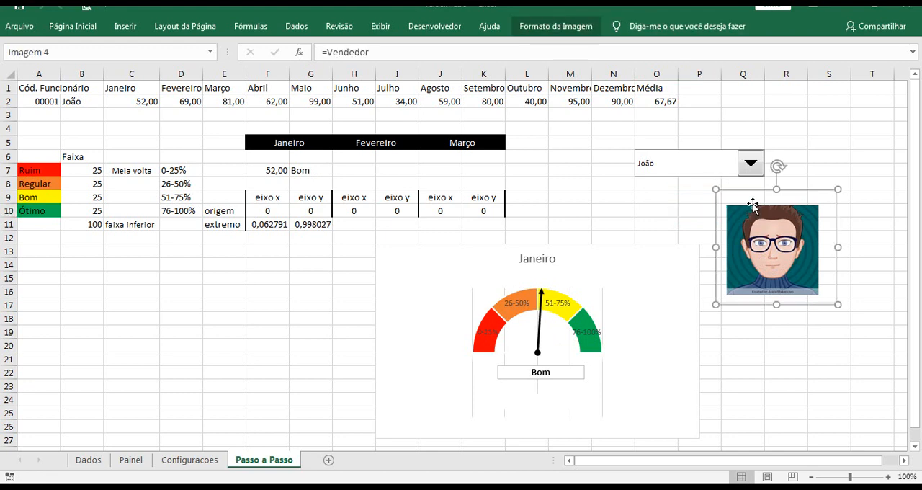
drag(135, 8, 135, 3)
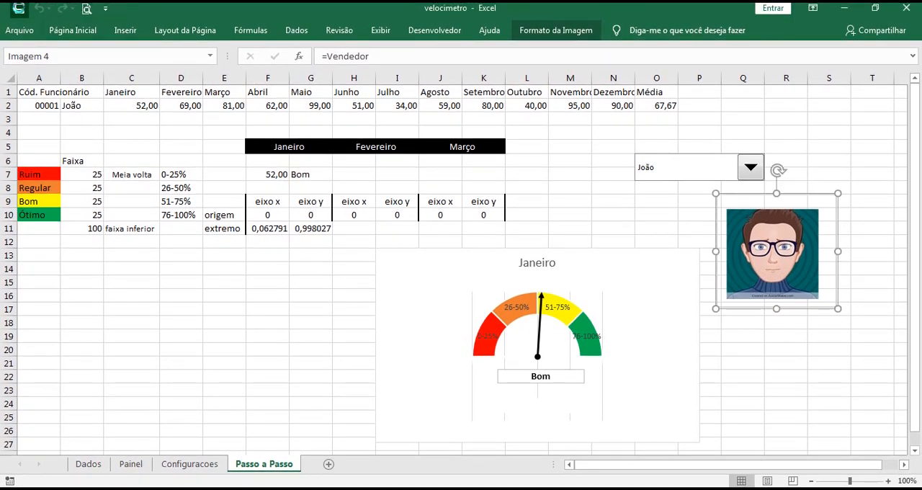
click(19, 9)
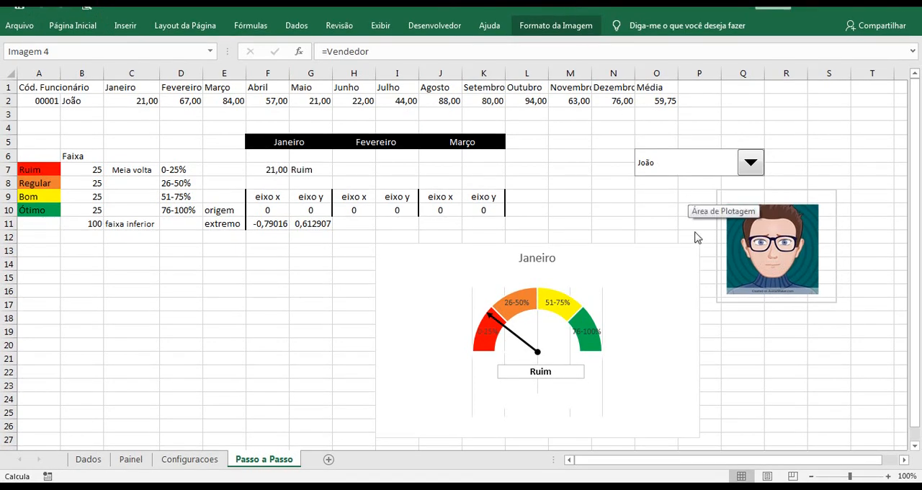
Choose the second salesperson in the combo box to check the photo again
click(806, 126)
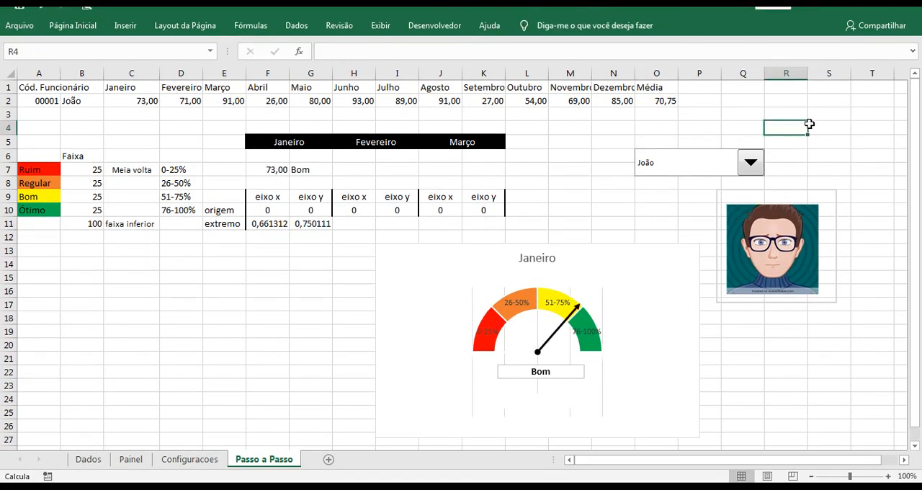
click(752, 163)
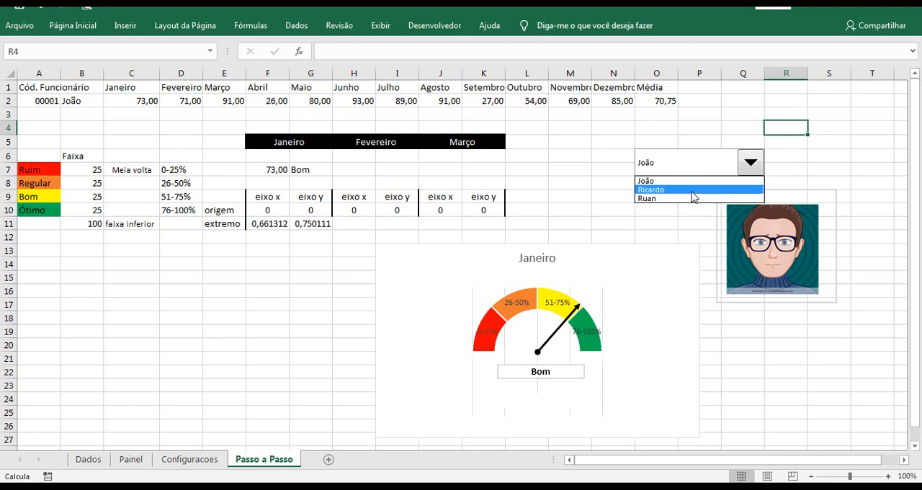
click(694, 198)
Re-enter =Vendedor as the linked formula of the salesperson photo
click(762, 220)
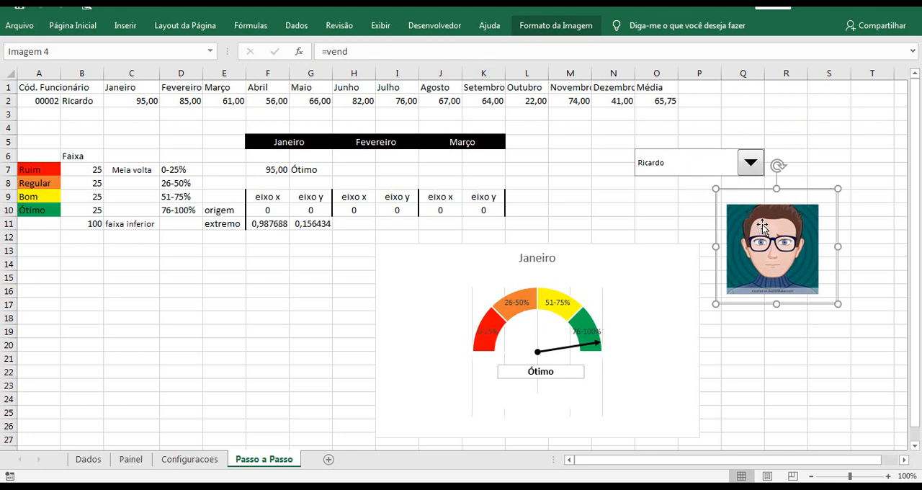
click(675, 192)
click(731, 206)
drag(376, 52, 314, 58)
text(=ve)
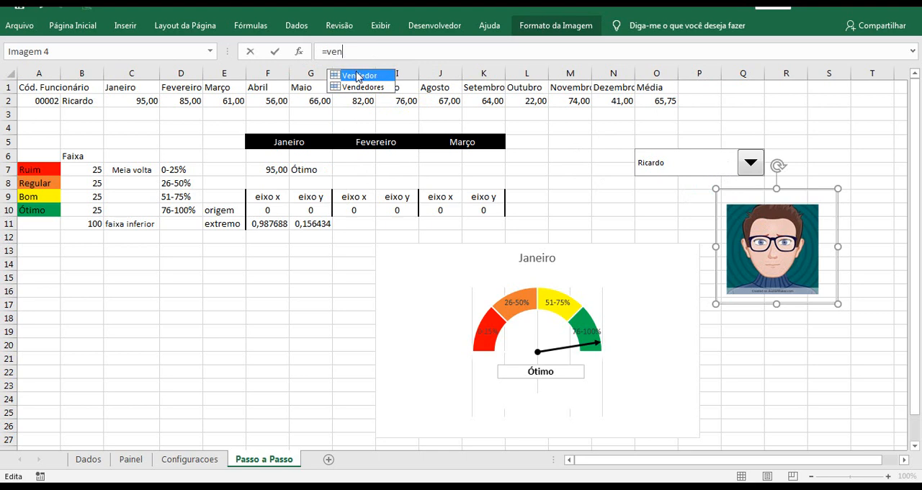
text(n)
double_click(358, 77)
key(Return)
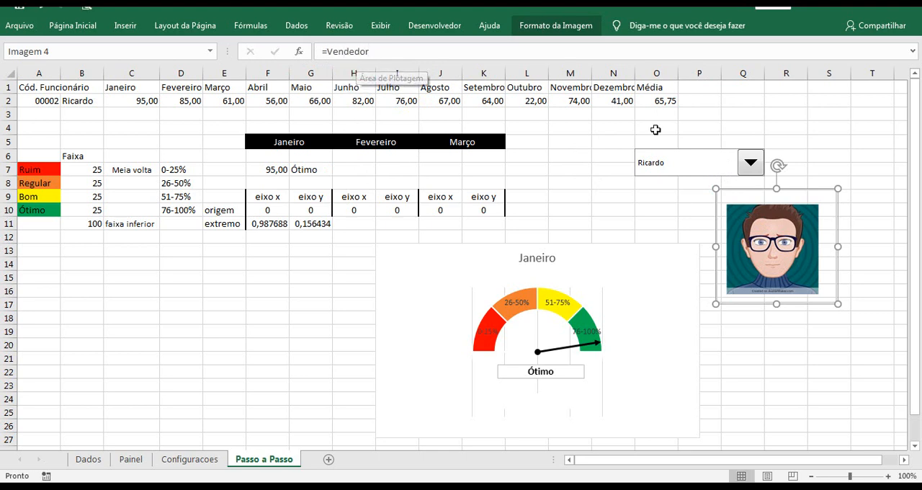
Retest the relinked photo by choosing the second and then the third salesperson in the combo box
click(792, 144)
click(751, 165)
click(731, 190)
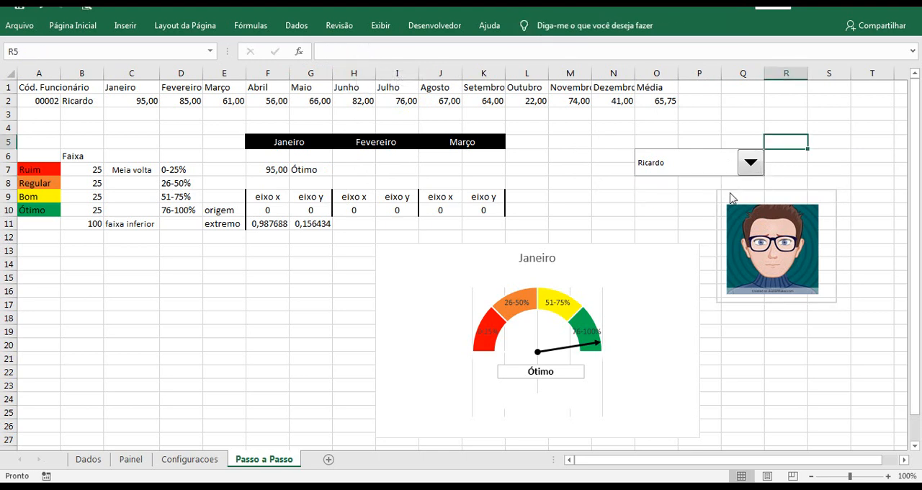
click(750, 162)
click(714, 201)
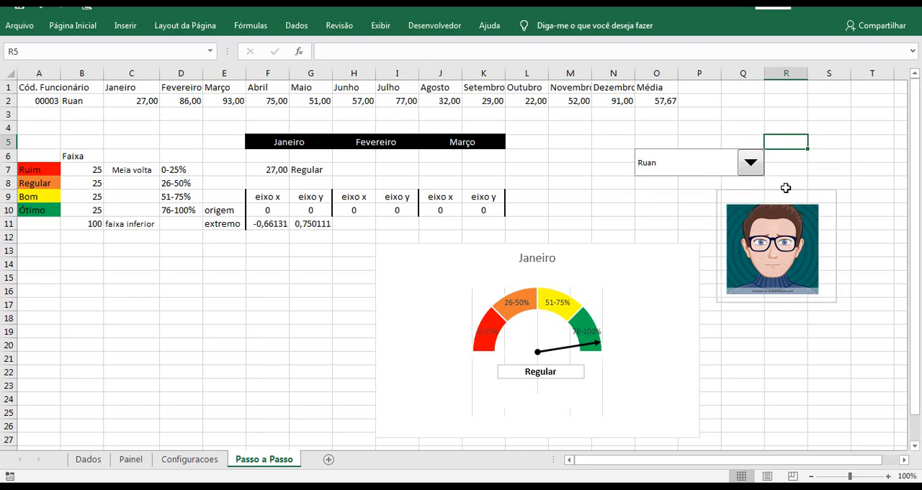
In the Name Manager, change the index argument of Vendedor's ESCOLHER formula to 'Passo a Passo'!$A$2 and apply it
click(755, 191)
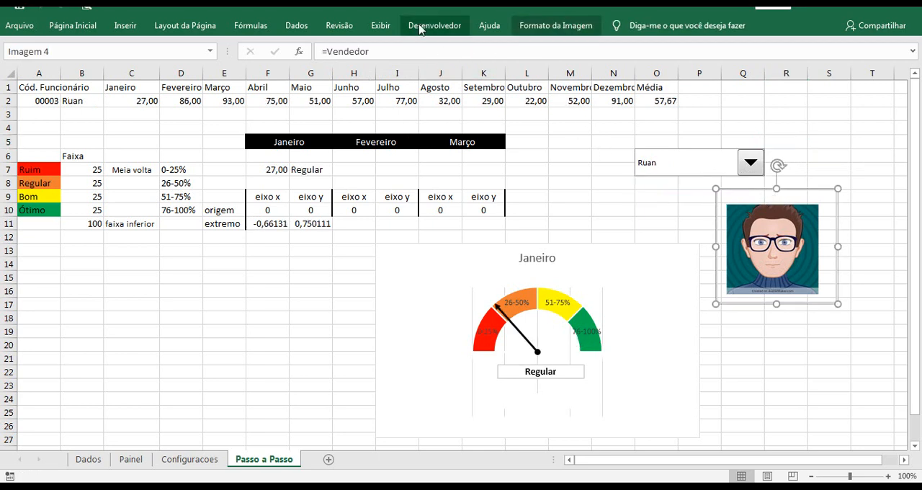
click(251, 26)
click(444, 63)
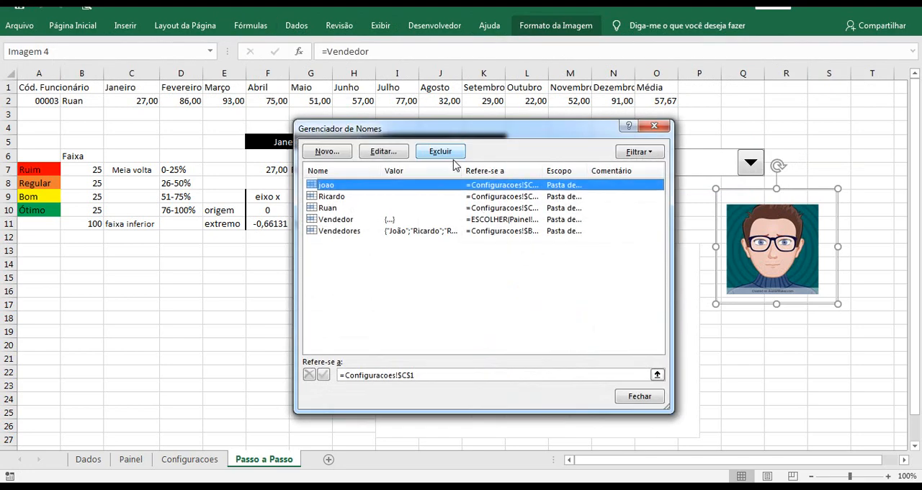
click(335, 219)
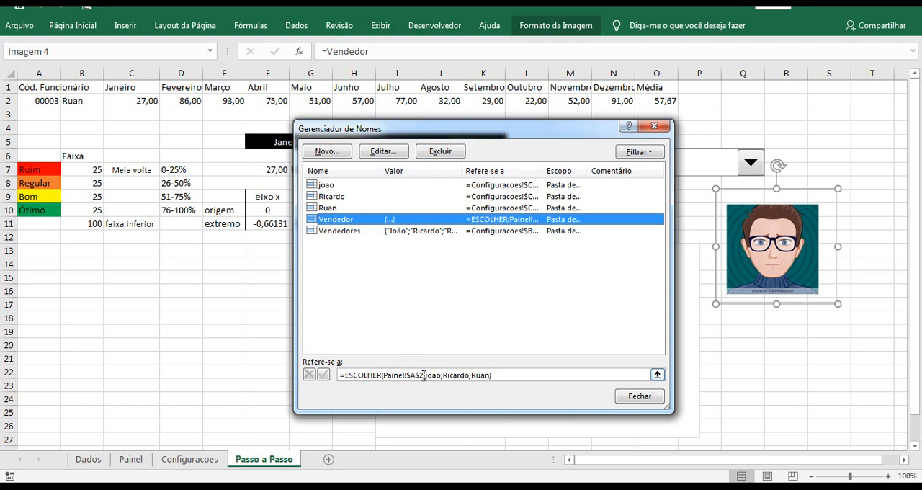
drag(423, 376, 386, 379)
key(Delete)
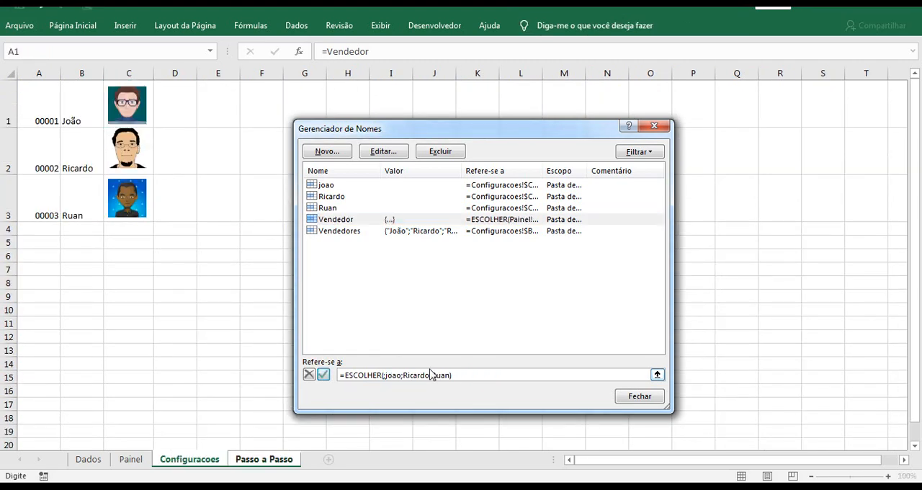
click(272, 459)
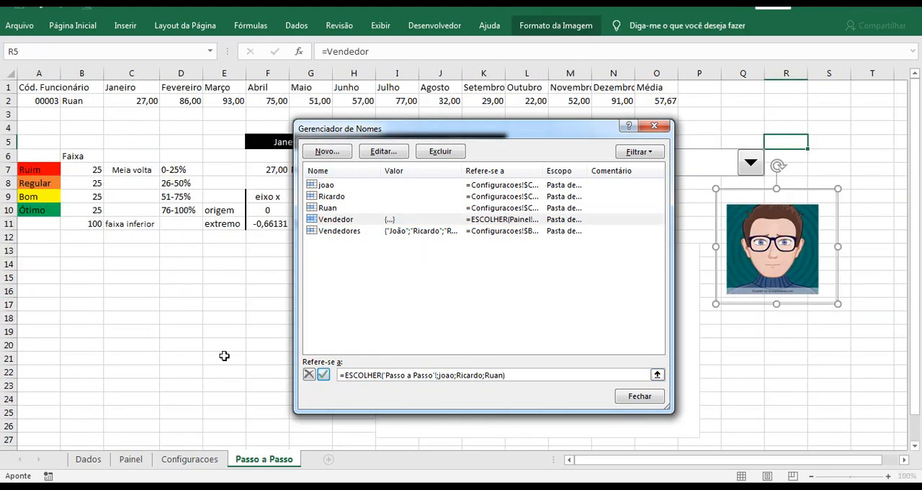
click(40, 101)
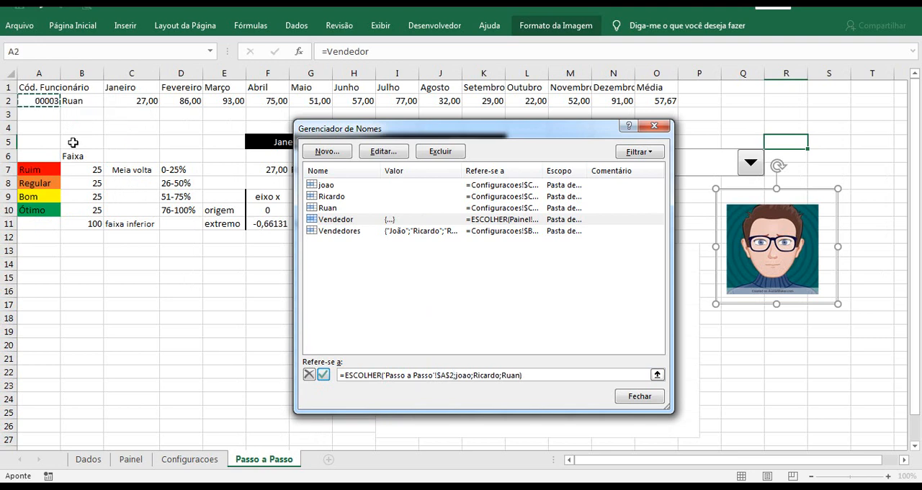
text(;)
click(322, 376)
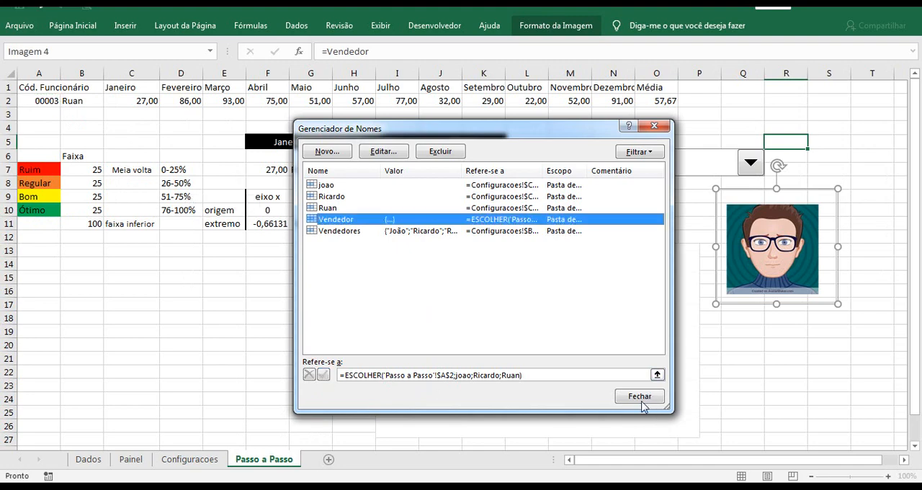
click(640, 397)
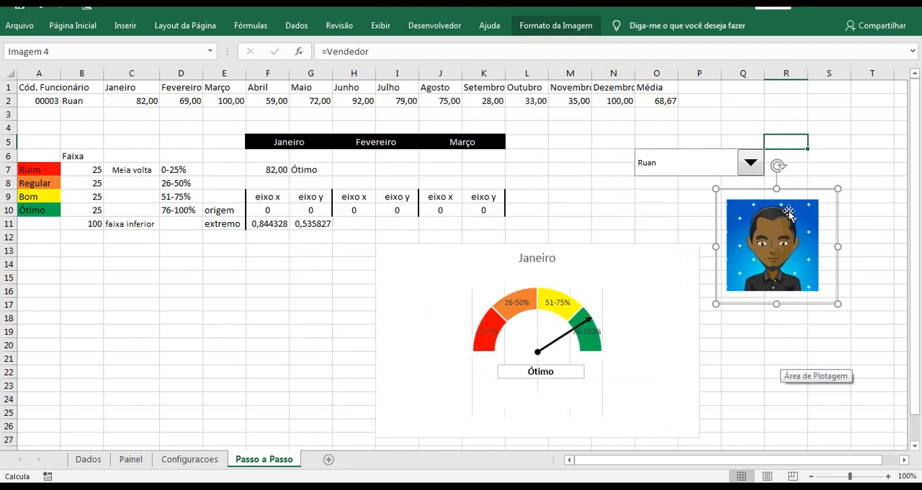
Test the corrected photo link by choosing the first and then the second salesperson in the combo box
click(832, 170)
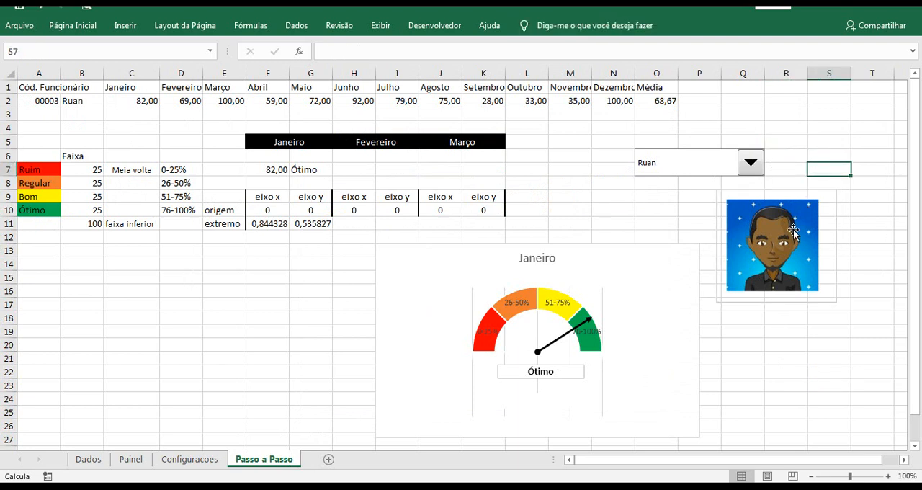
click(751, 167)
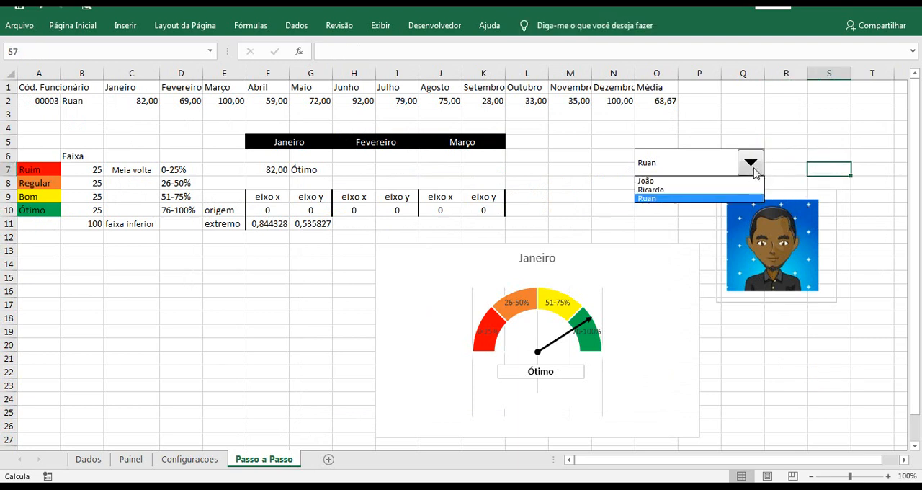
click(748, 182)
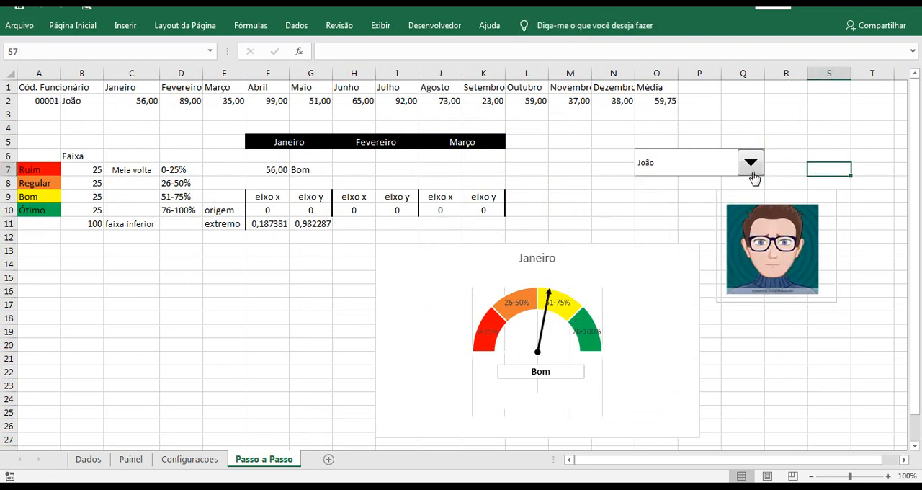
click(750, 163)
click(748, 191)
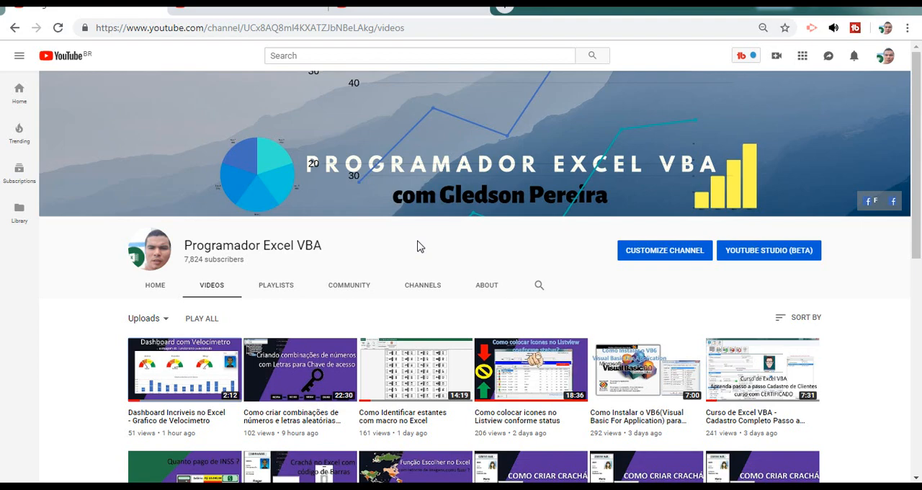
Show the videos page of the Excel Smart YouTube channel in the browser
click(382, 10)
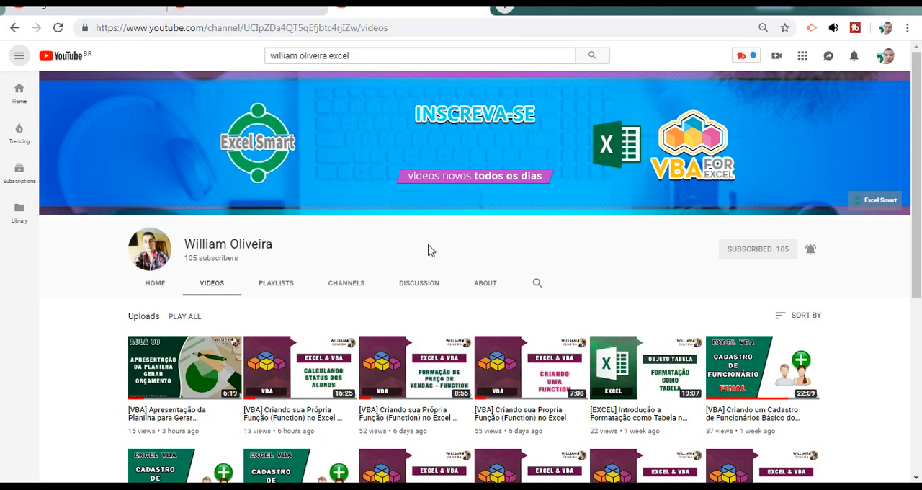